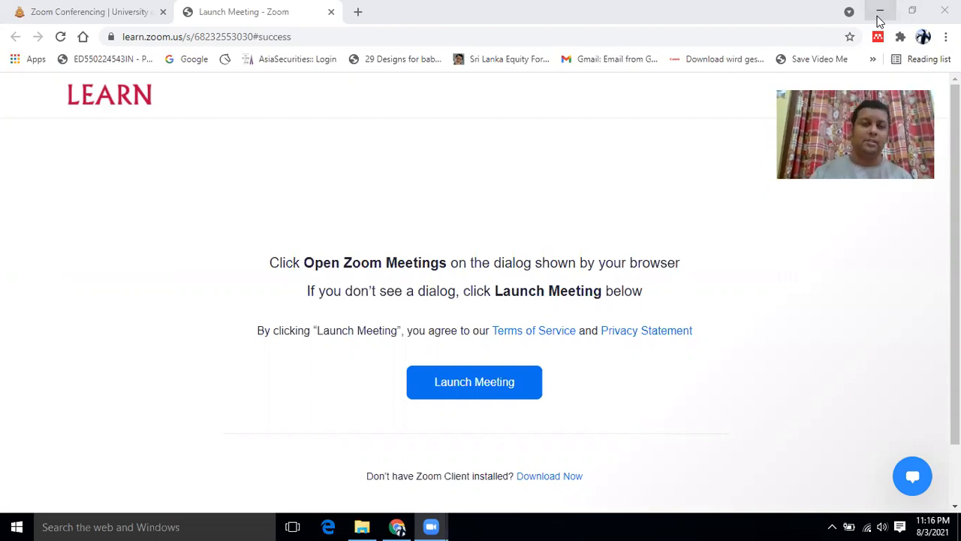
# Step: Minimize the Zoom launch page in the browser so the NCAS Excel folder shows
pyautogui.click(880, 20)
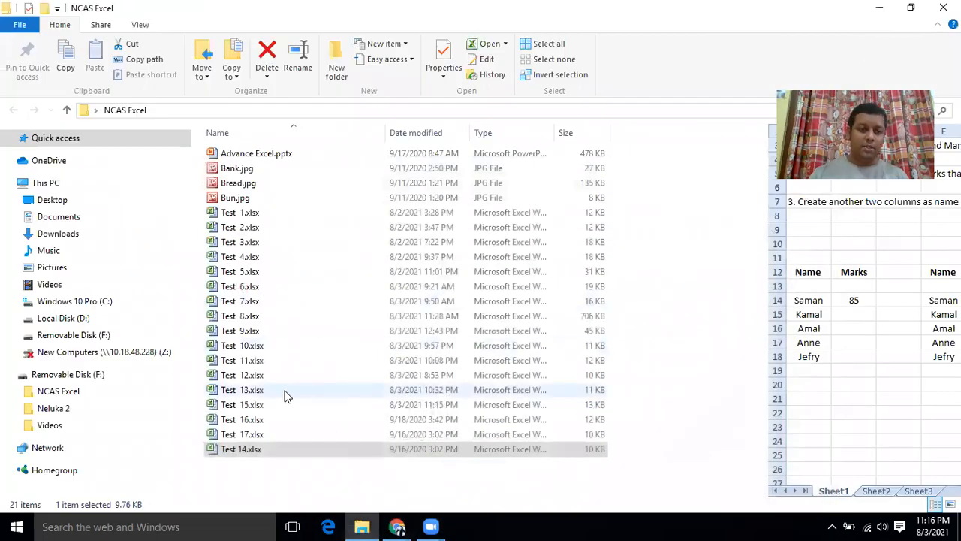
# Step: Open Test 13.xlsx from the NCAS Excel folder in File Explorer
pyautogui.doubleClick(231, 390)
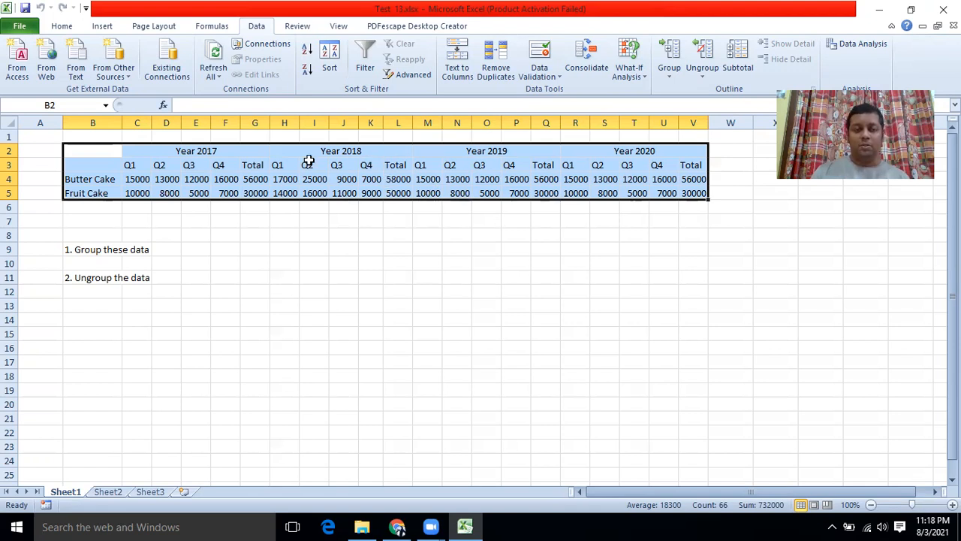
# Step: Select the cake sales table B2:V5 and apply Auto Outline to group each year's quarters
pyautogui.click(168, 259)
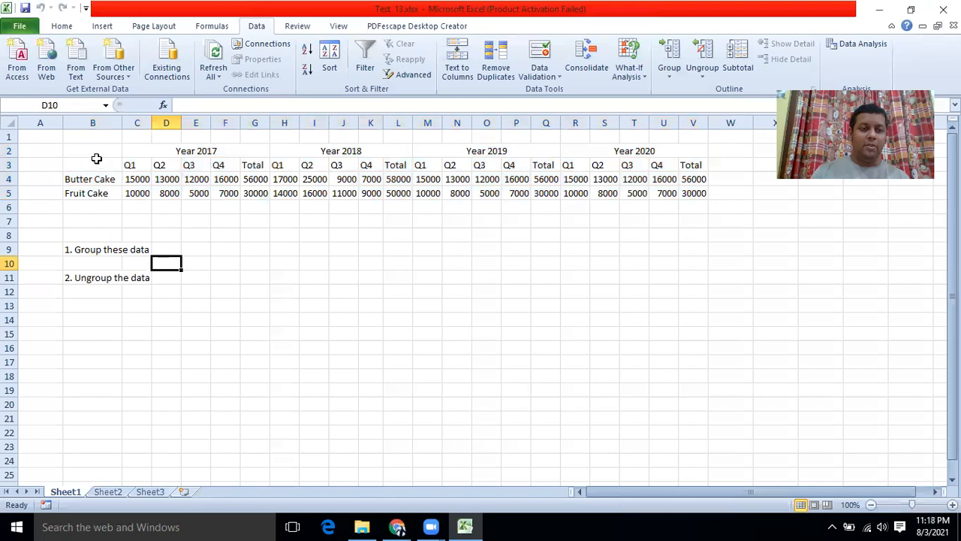
pyautogui.moveTo(91, 147); pyautogui.dragTo(683, 190)
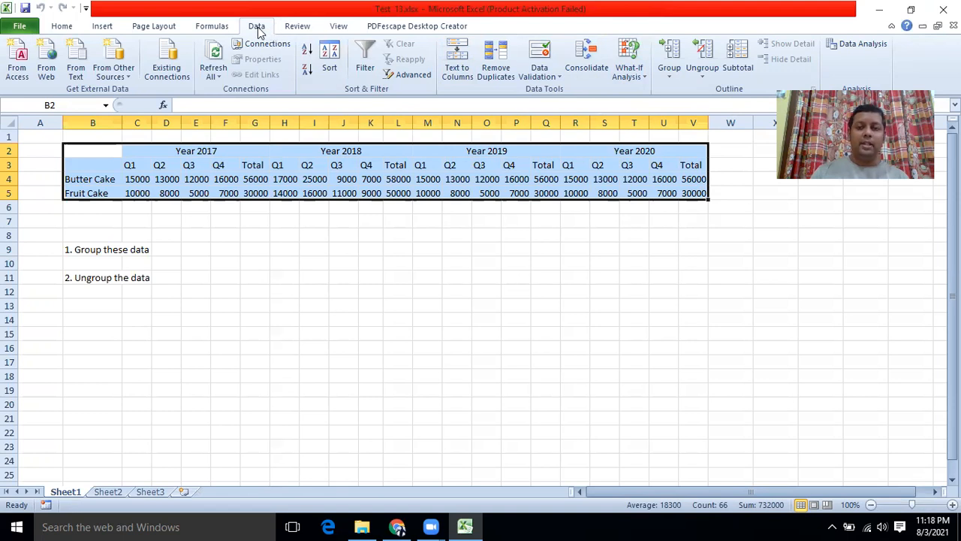
pyautogui.click(675, 79)
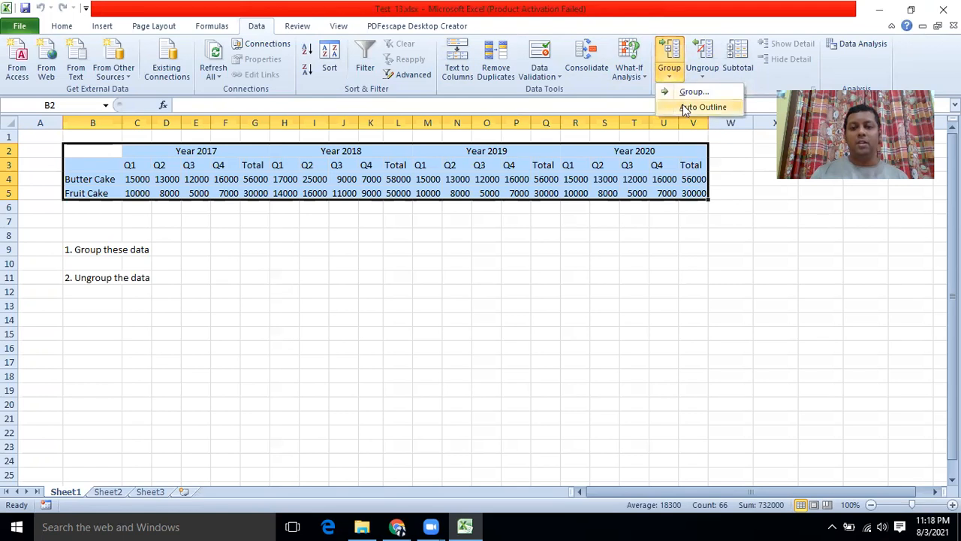
pyautogui.click(683, 106)
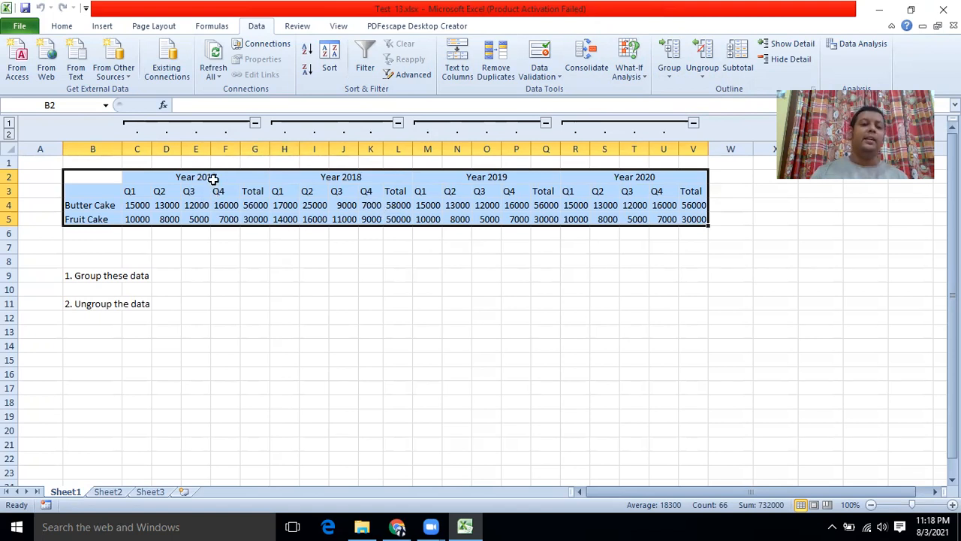
# Step: Collapse and re-expand the Year 2017–2020 quarter column groups to test the outline
pyautogui.click(255, 124)
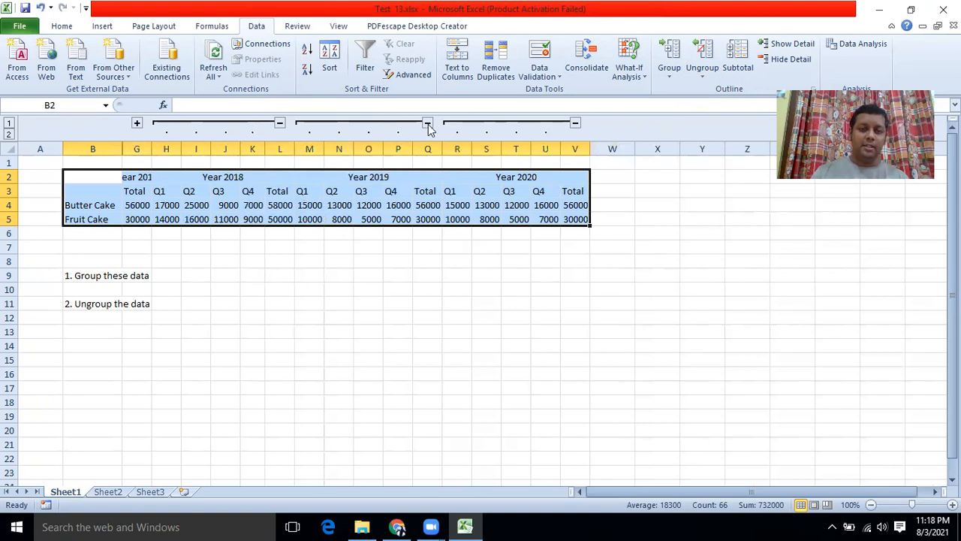
pyautogui.click(279, 123)
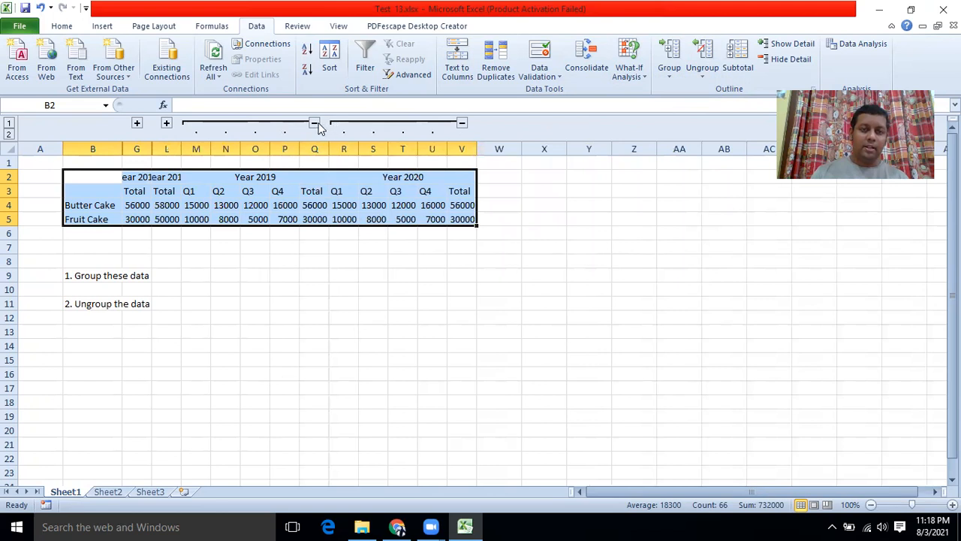
pyautogui.click(461, 123)
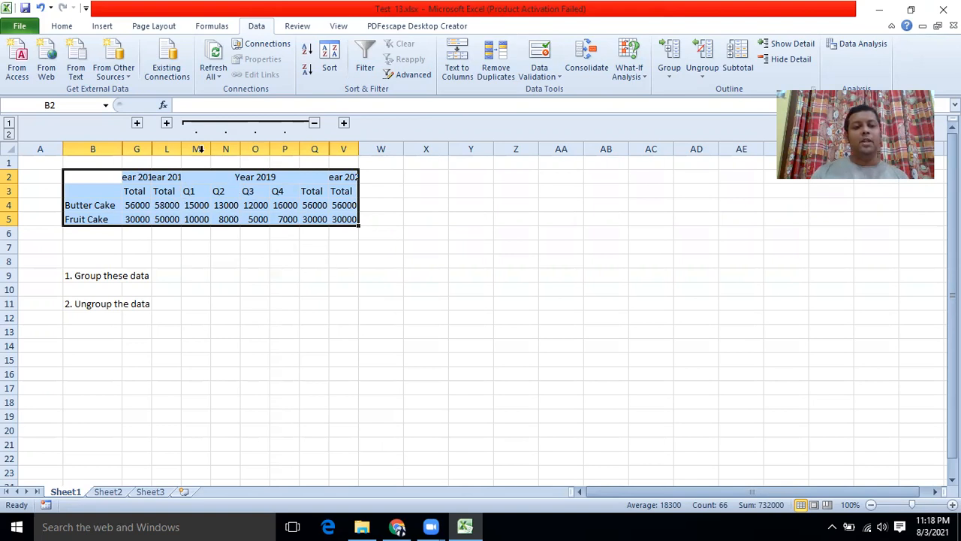
pyautogui.click(315, 127)
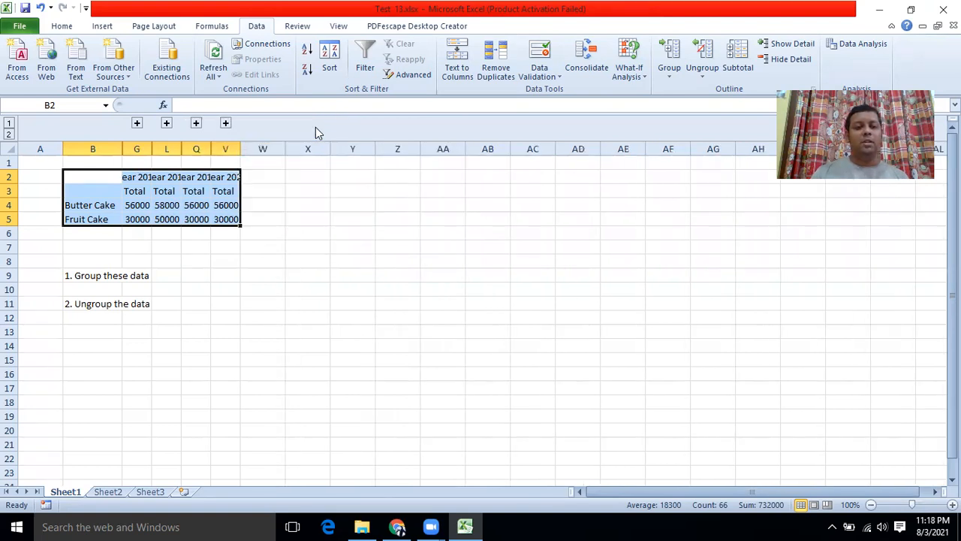
pyautogui.click(225, 126)
pyautogui.click(195, 124)
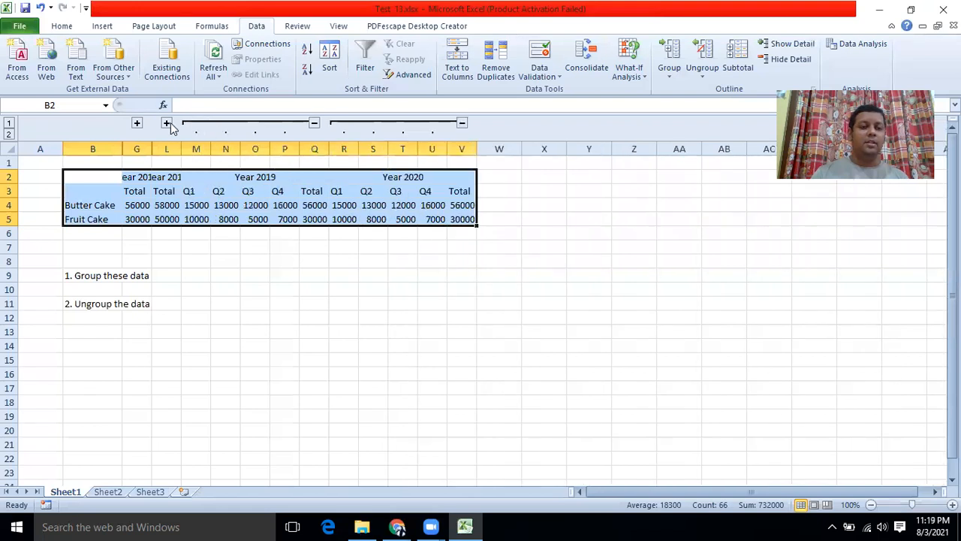
pyautogui.click(165, 124)
pyautogui.click(138, 124)
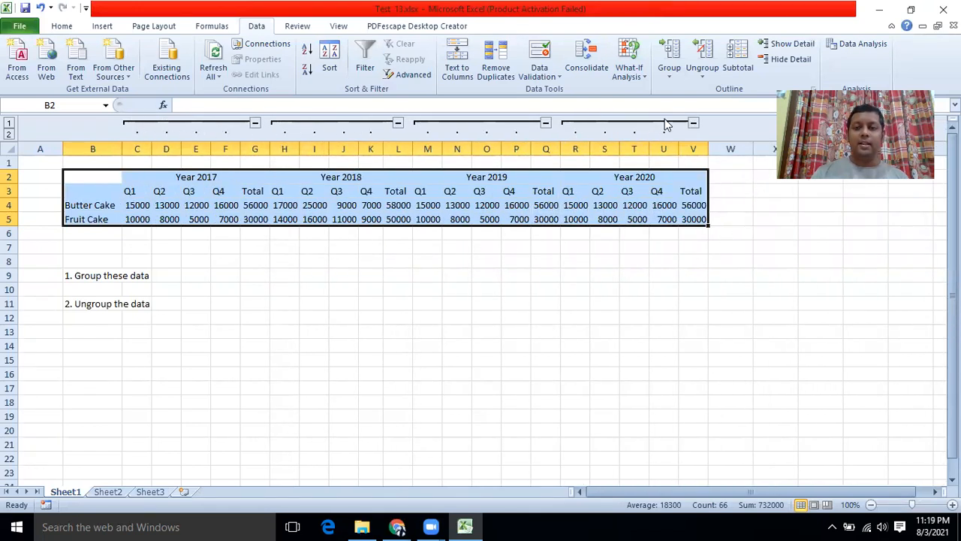
# Step: Clear the outline from the cake sales table
pyautogui.click(696, 74)
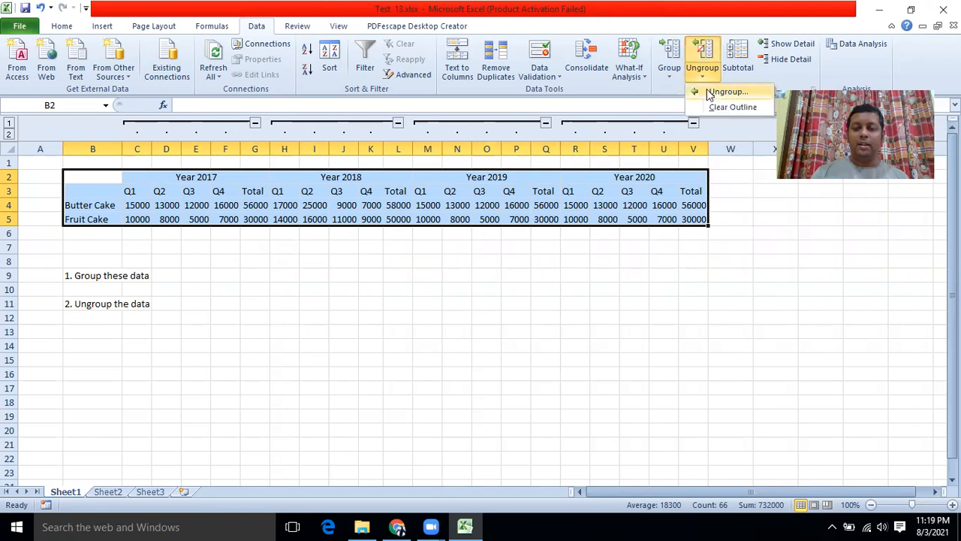
pyautogui.click(730, 106)
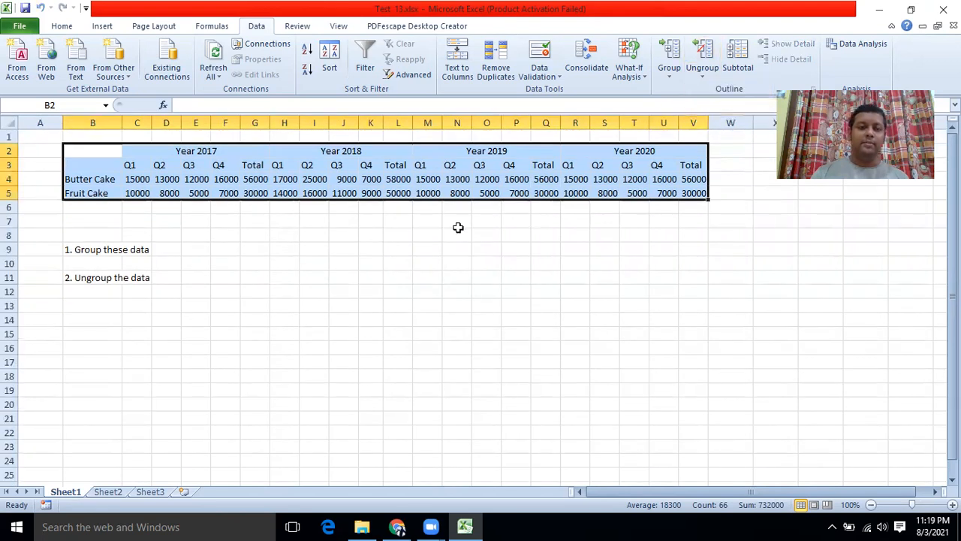
pyautogui.click(450, 231)
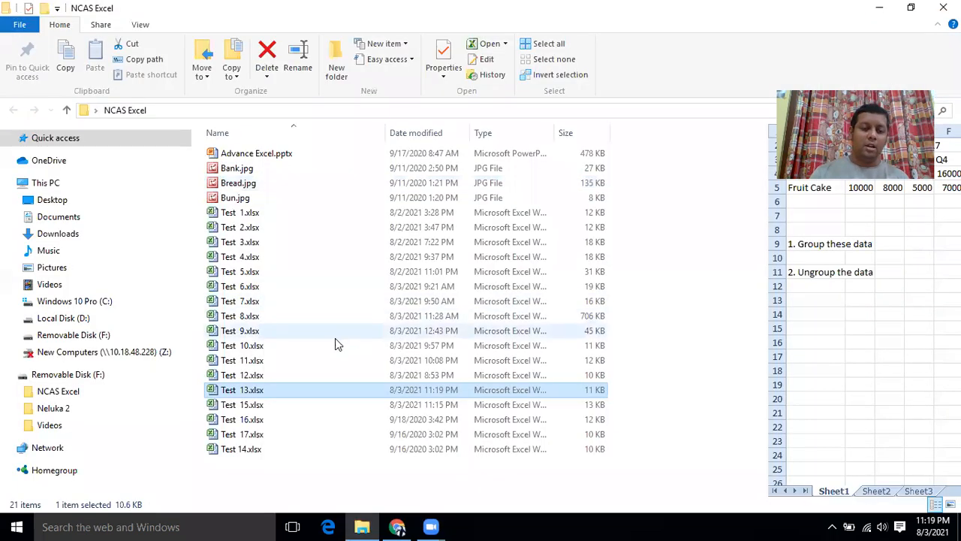
# Step: Open Test 14.xlsx from the NCAS Excel folder
pyautogui.doubleClick(238, 451)
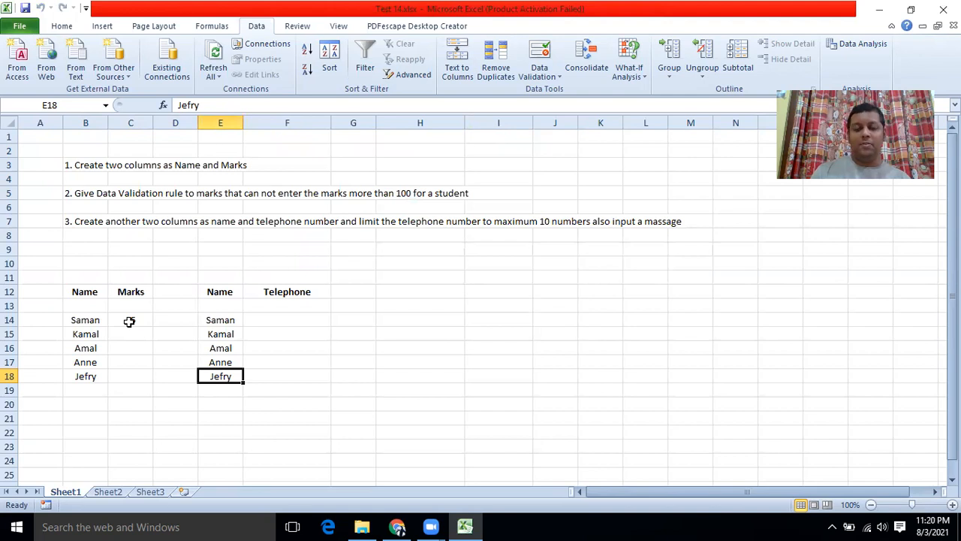
# Step: Enter a trial mark of 900 in C14, then delete it again
pyautogui.click(129, 322)
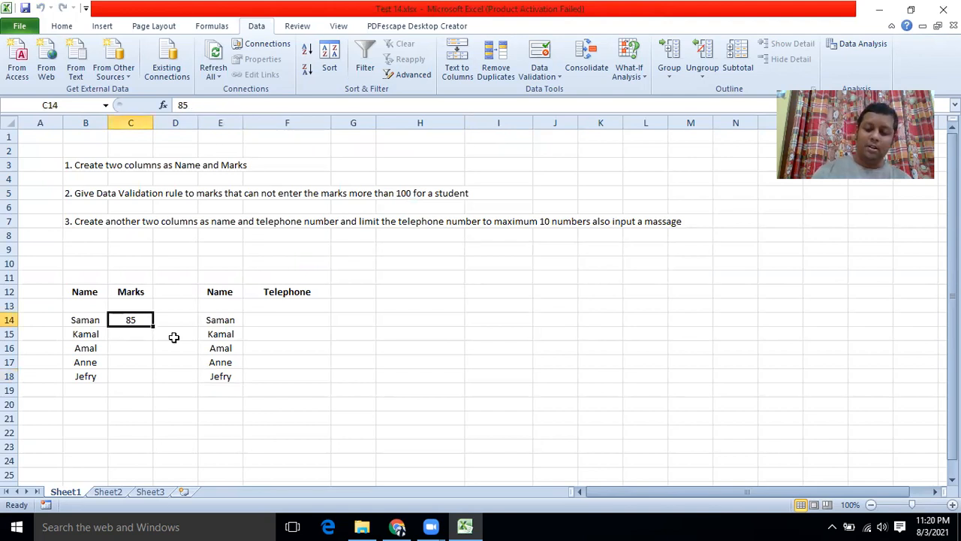
pyautogui.write('9')
pyautogui.write('0')
pyautogui.write('0')
pyautogui.click(164, 361)
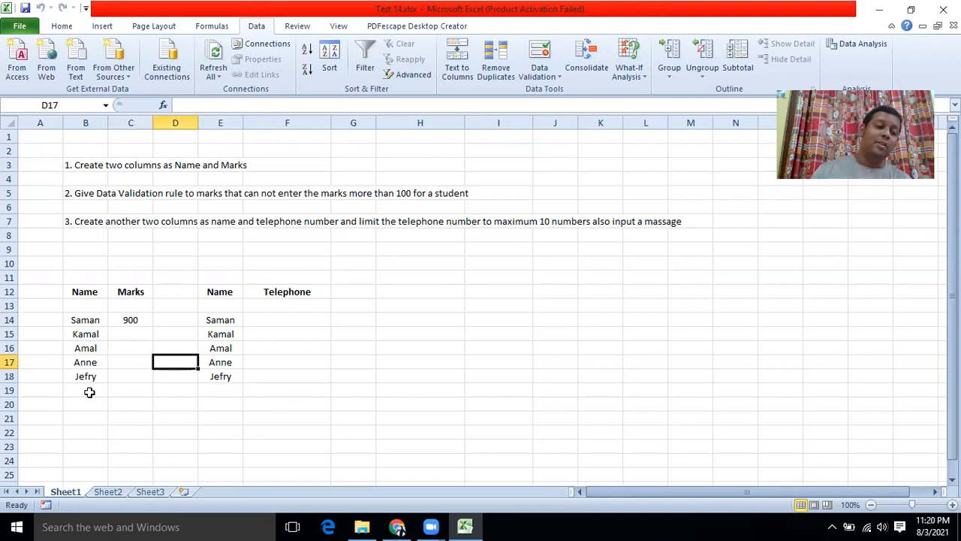
pyautogui.click(124, 321)
pyautogui.press('Delete')
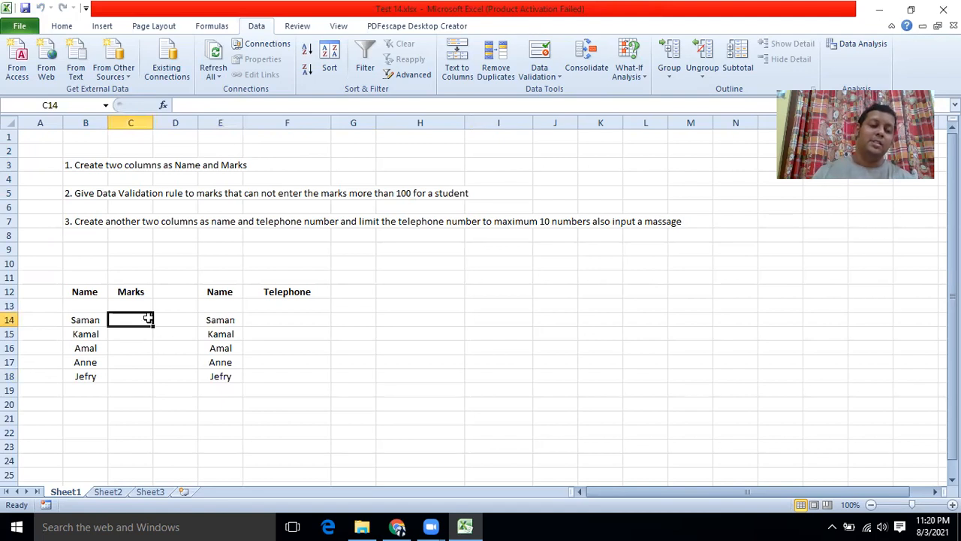
pyautogui.moveTo(148, 319); pyautogui.dragTo(141, 370)
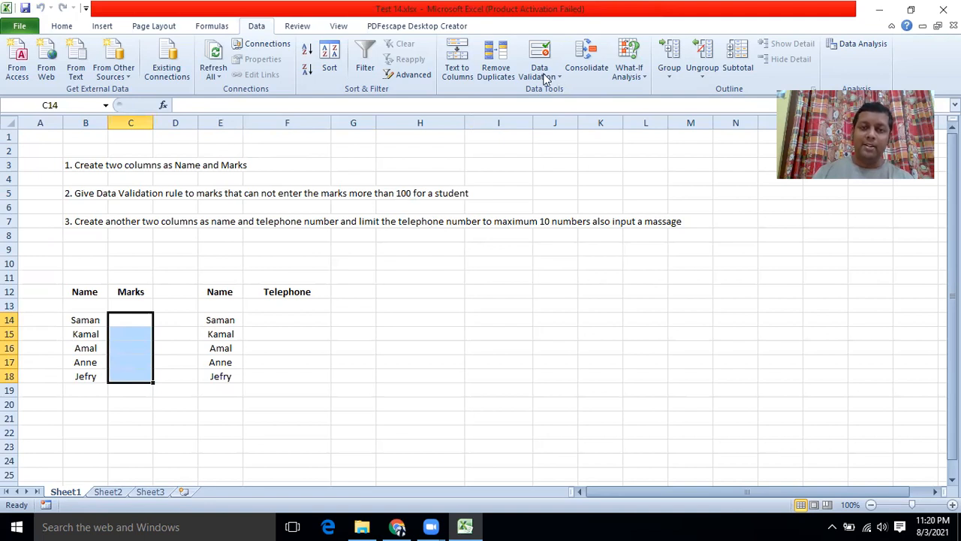
# Step: Close Test 14 without saving, reopen it and select the Marks cells C14:C18
pyautogui.click(943, 9)
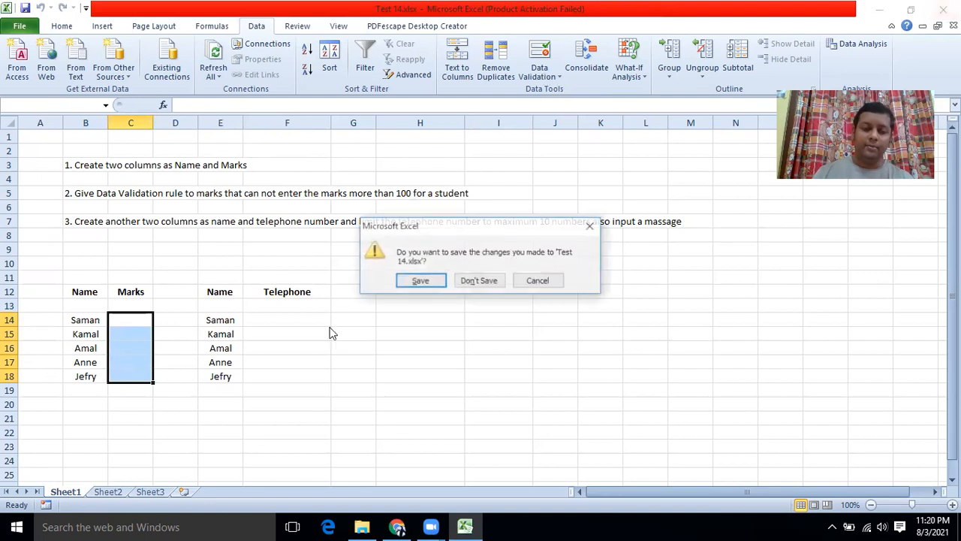
pyautogui.click(484, 280)
pyautogui.doubleClick(226, 448)
pyautogui.click(137, 319)
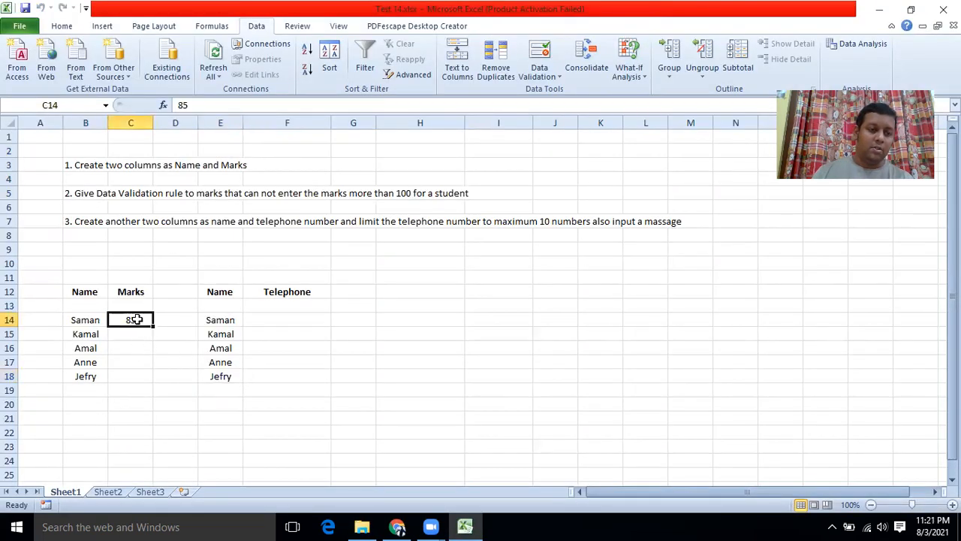
pyautogui.moveTo(137, 319); pyautogui.dragTo(134, 373)
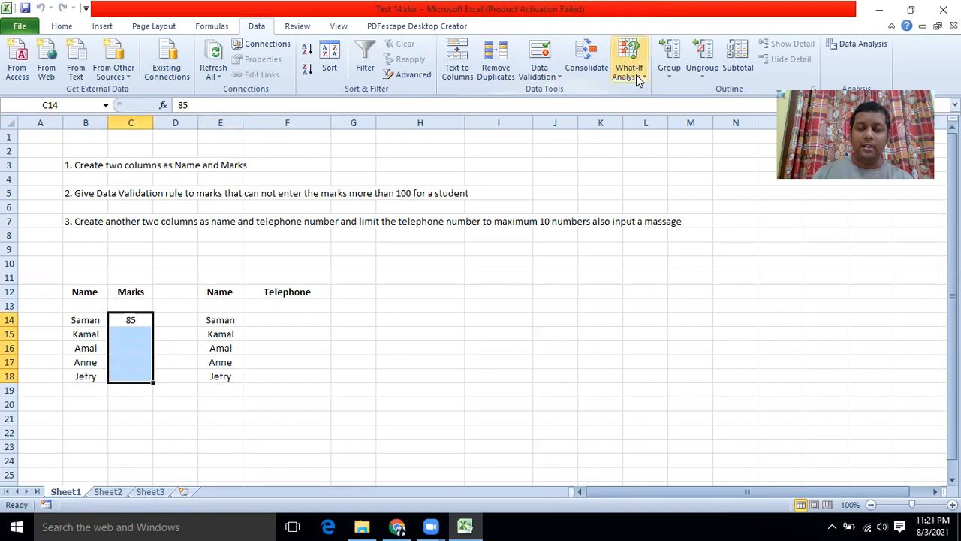
# Step: Add a Data Validation rule allowing whole numbers from 0 to 100 in C14:C18
pyautogui.click(558, 78)
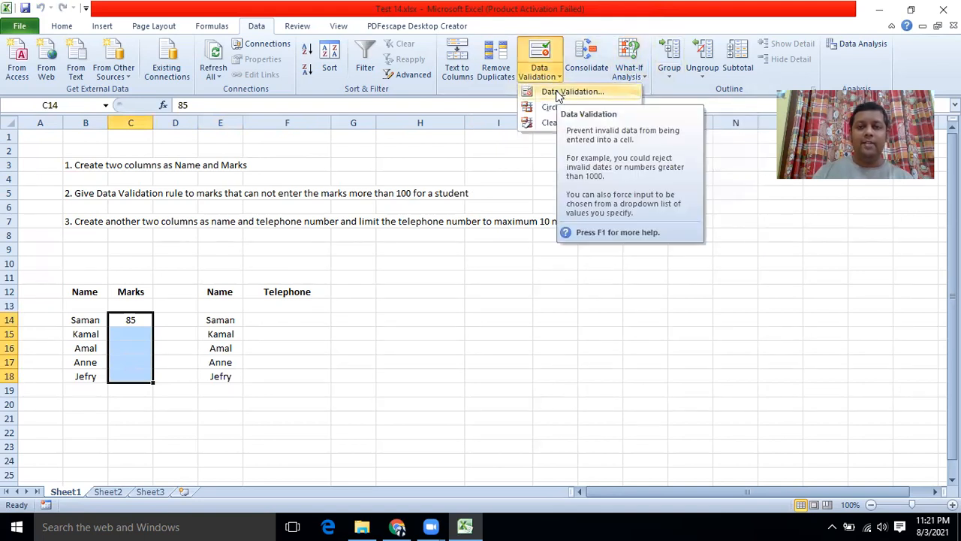
pyautogui.click(559, 92)
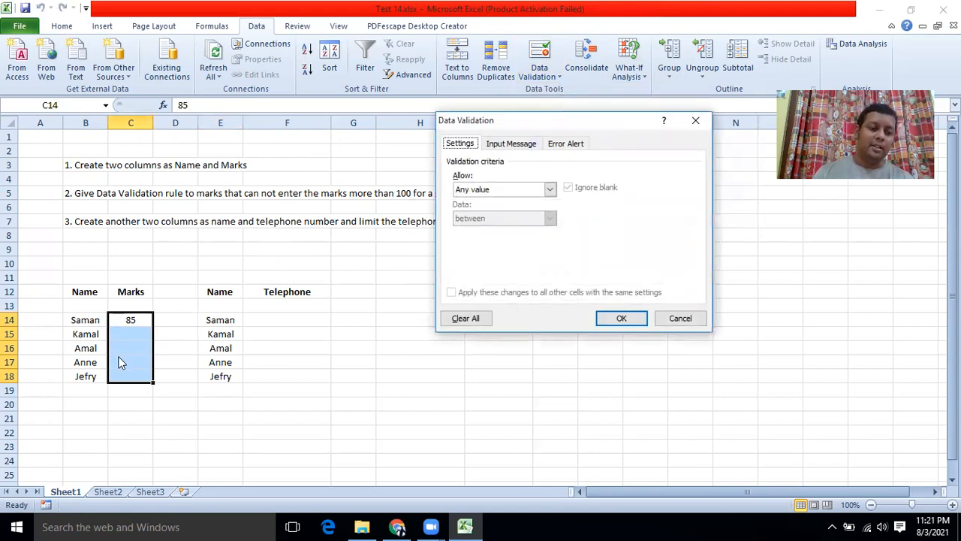
pyautogui.click(550, 189)
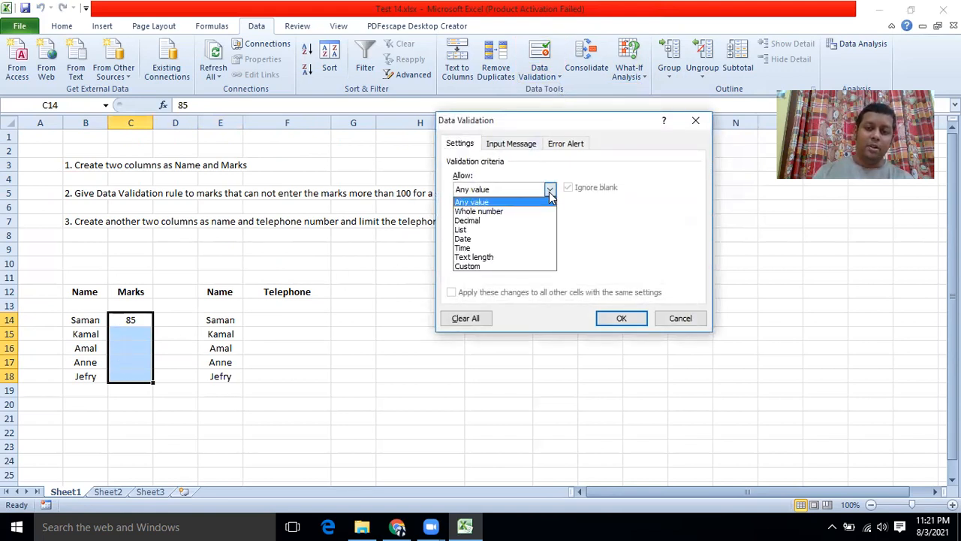
pyautogui.click(505, 212)
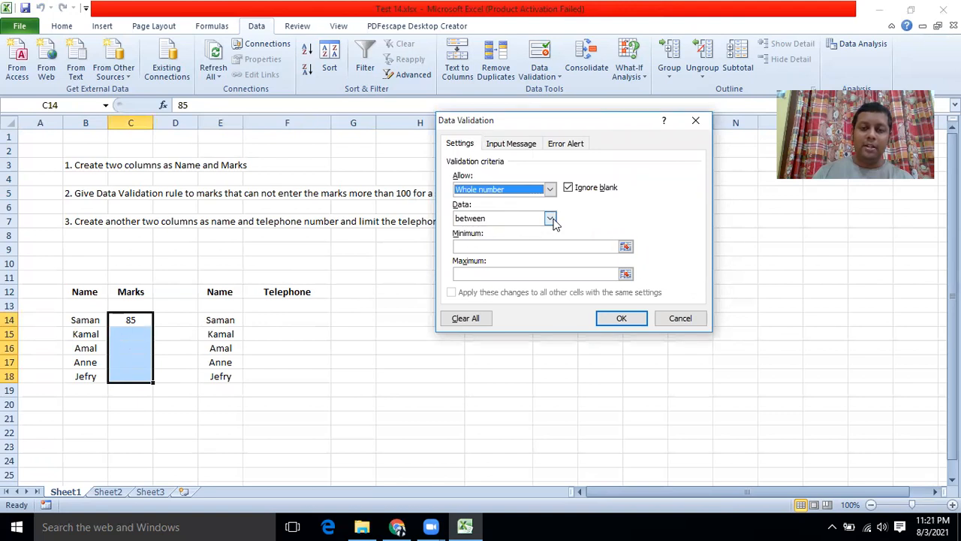
pyautogui.click(525, 247)
pyautogui.write('0')
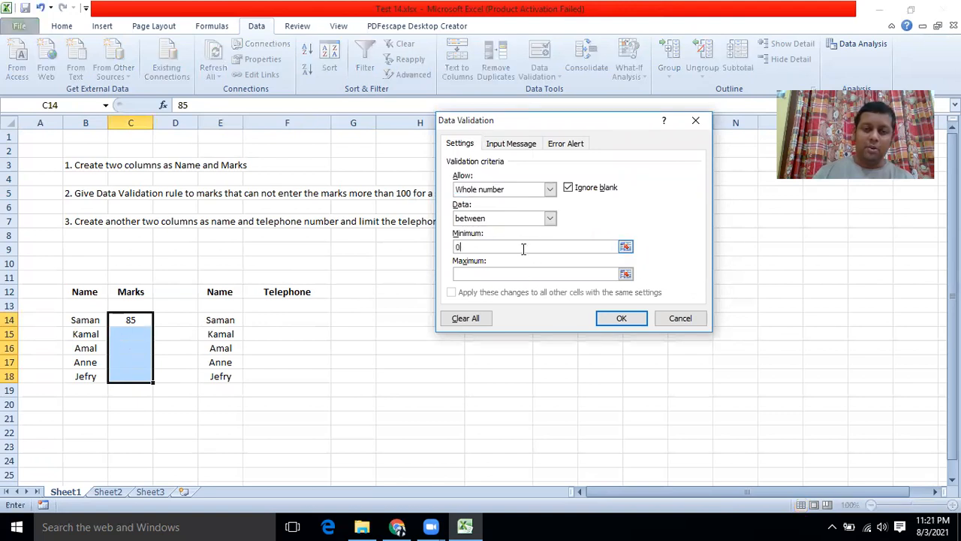
pyautogui.click(516, 275)
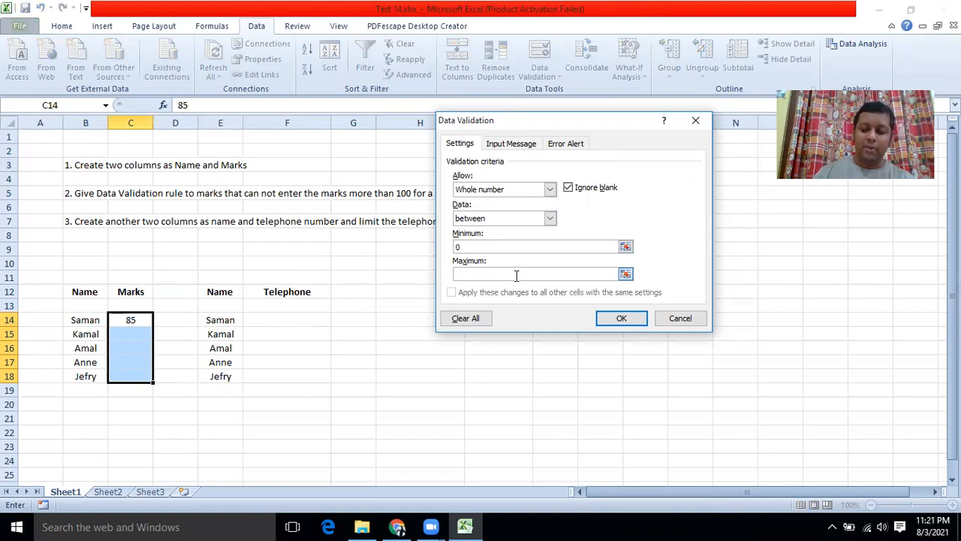
pyautogui.write('100')
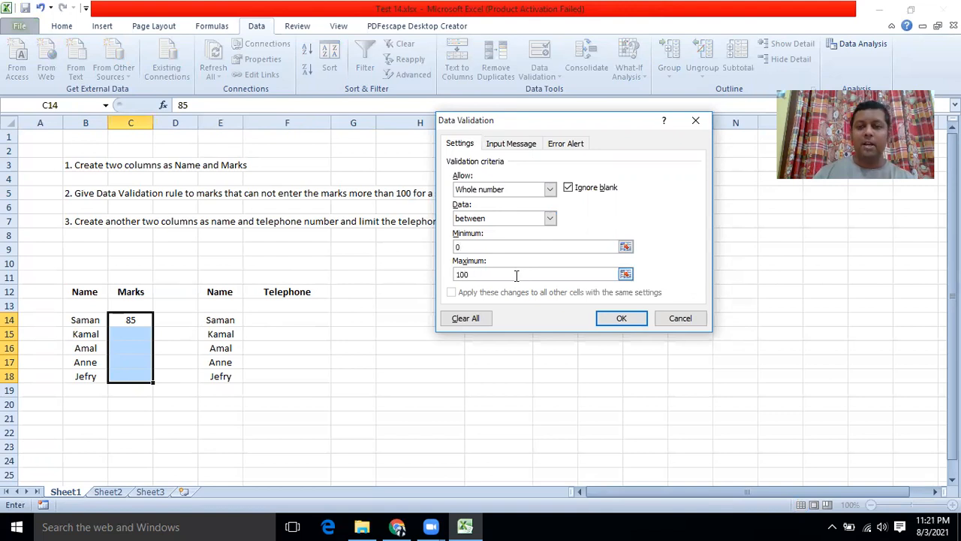
pyautogui.click(620, 319)
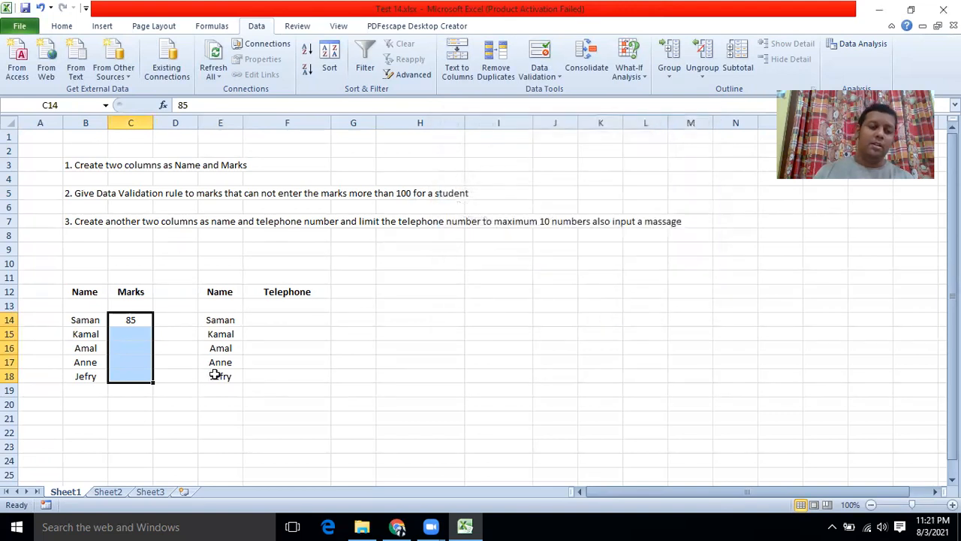
pyautogui.click(217, 415)
pyautogui.click(131, 335)
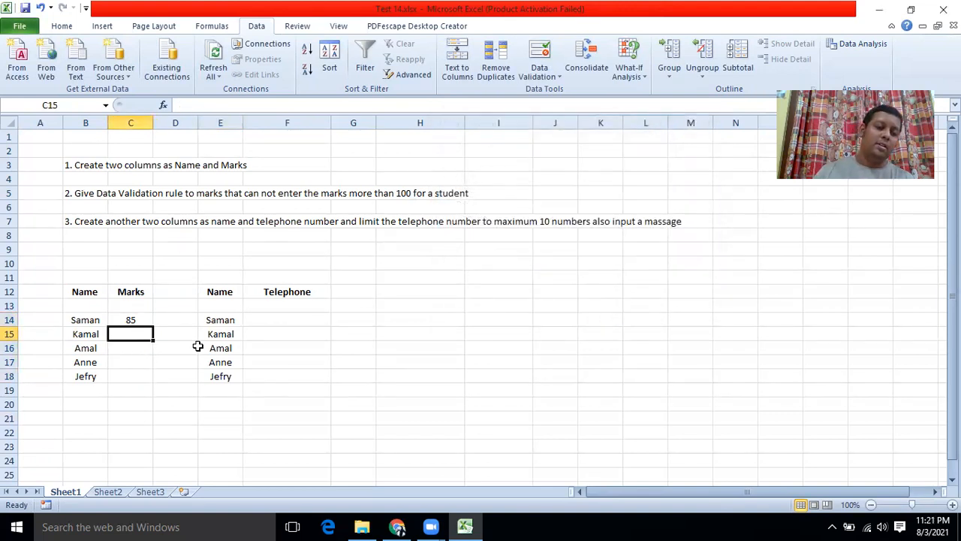
pyautogui.write('101')
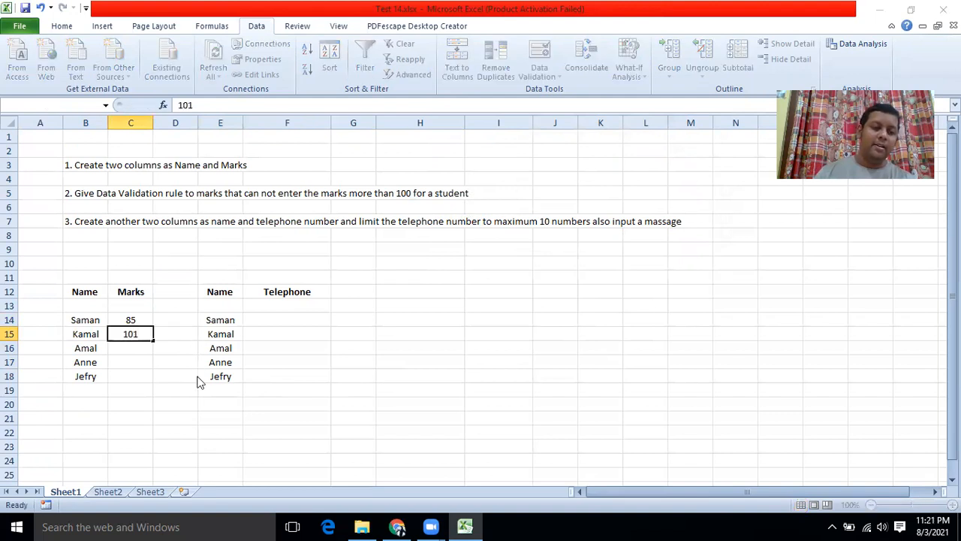
pyautogui.press('Return')
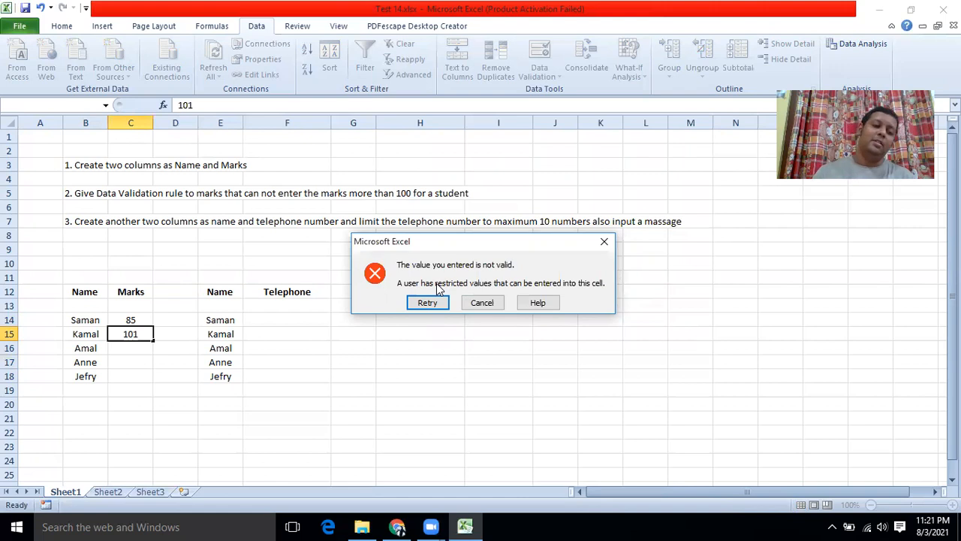
pyautogui.click(488, 307)
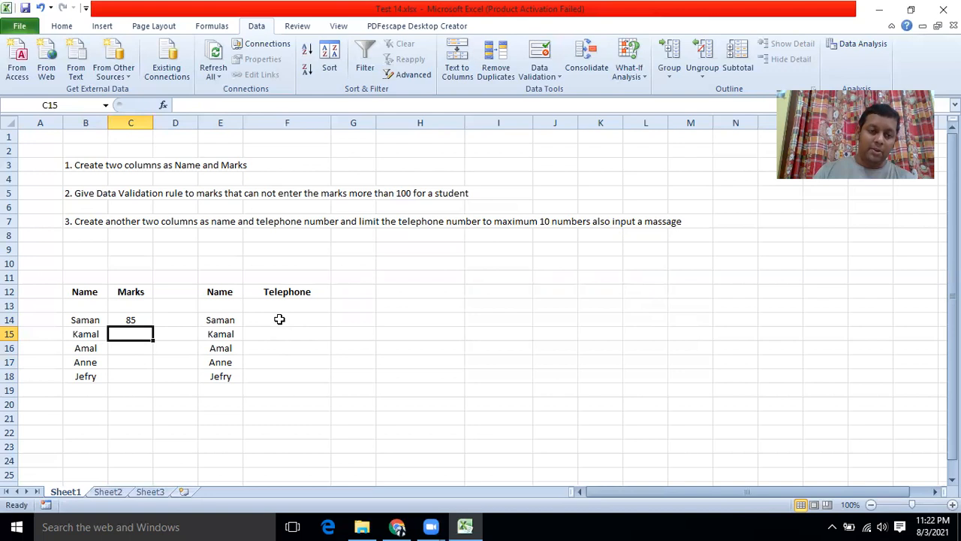
pyautogui.click(279, 319)
# Step: Apply the Text number format to the Telephone cells F14:F18
pyautogui.moveTo(280, 319); pyautogui.dragTo(277, 369)
pyautogui.click(276, 318)
pyautogui.moveTo(276, 317); pyautogui.dragTo(276, 372)
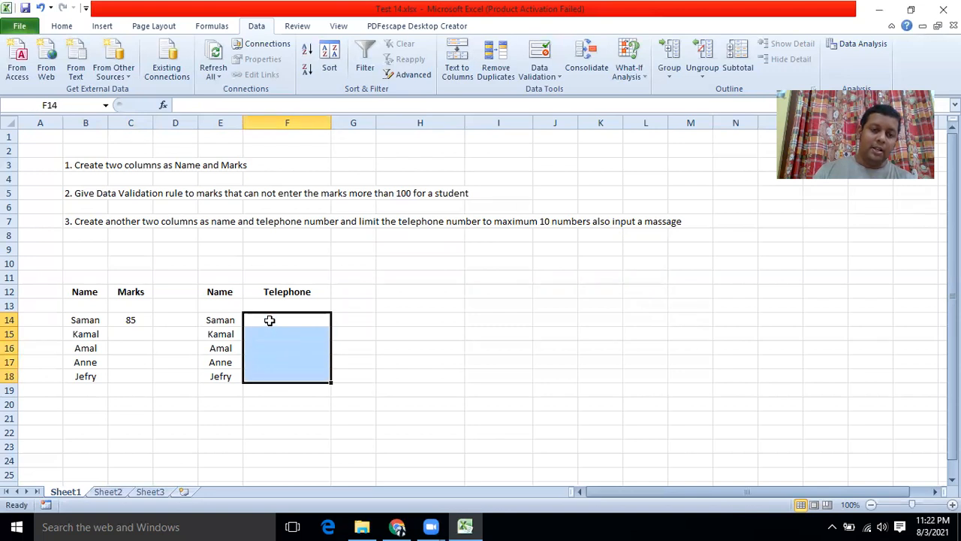
pyautogui.rightClick(269, 324)
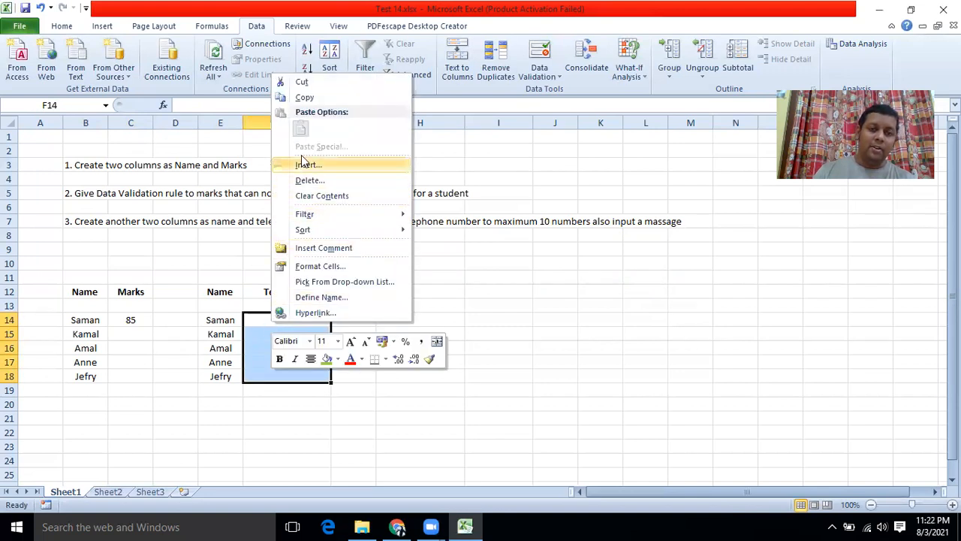
pyautogui.click(317, 269)
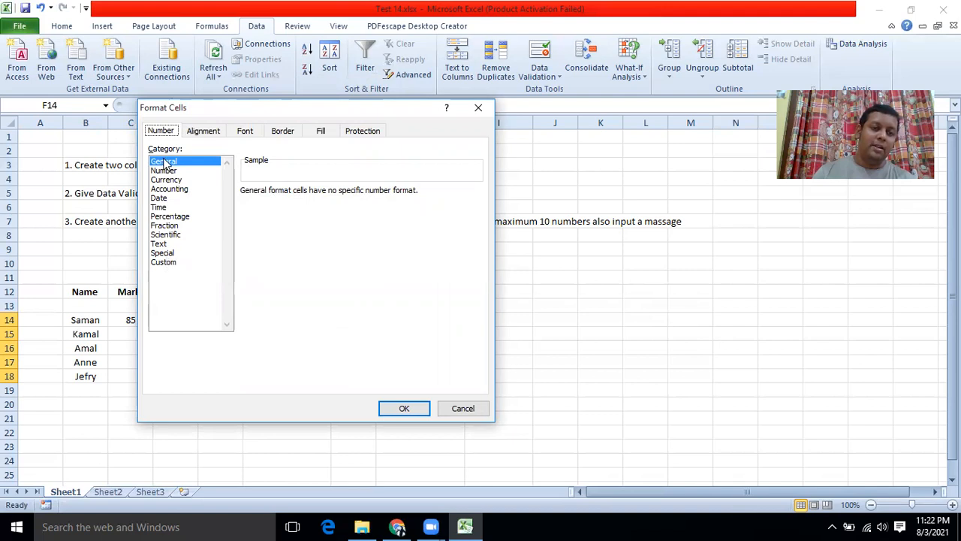
pyautogui.click(164, 245)
pyautogui.click(408, 407)
pyautogui.click(371, 366)
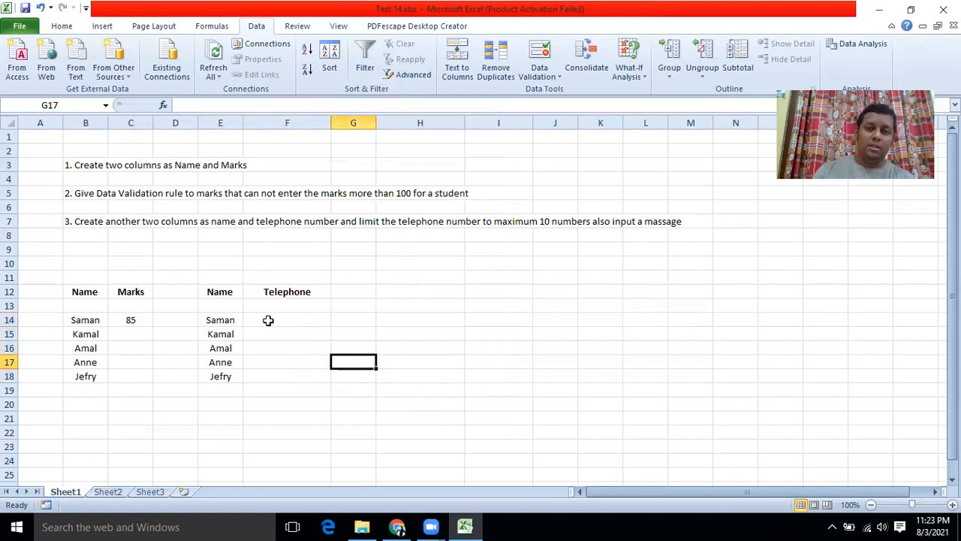
# Step: Set a validation rule on F14:F18 requiring text length equal to 10
pyautogui.moveTo(268, 320); pyautogui.dragTo(275, 371)
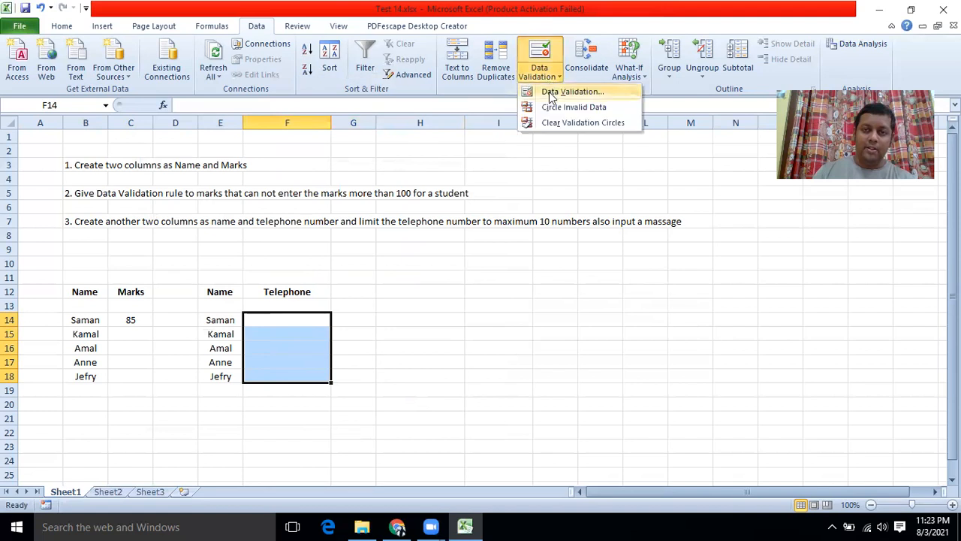
pyautogui.click(549, 93)
pyautogui.click(500, 194)
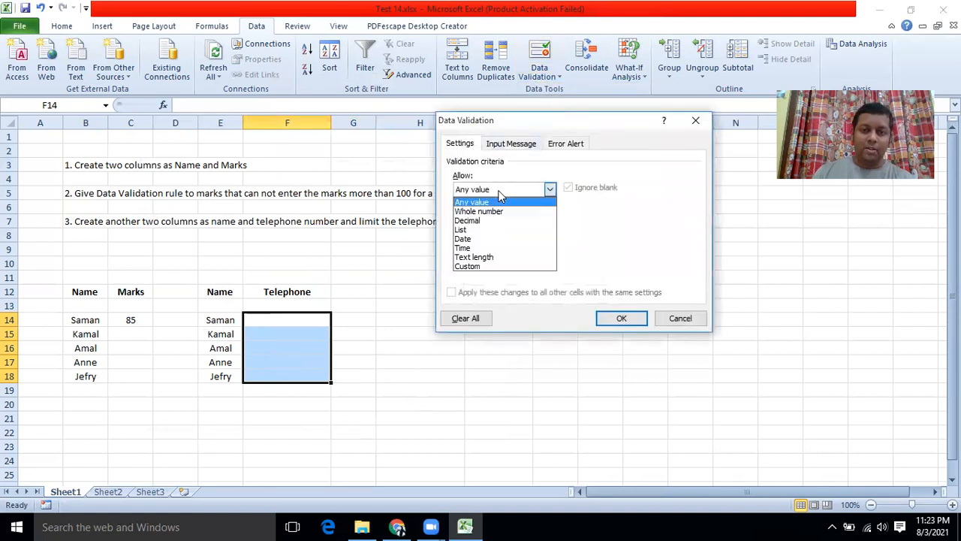
pyautogui.click(475, 257)
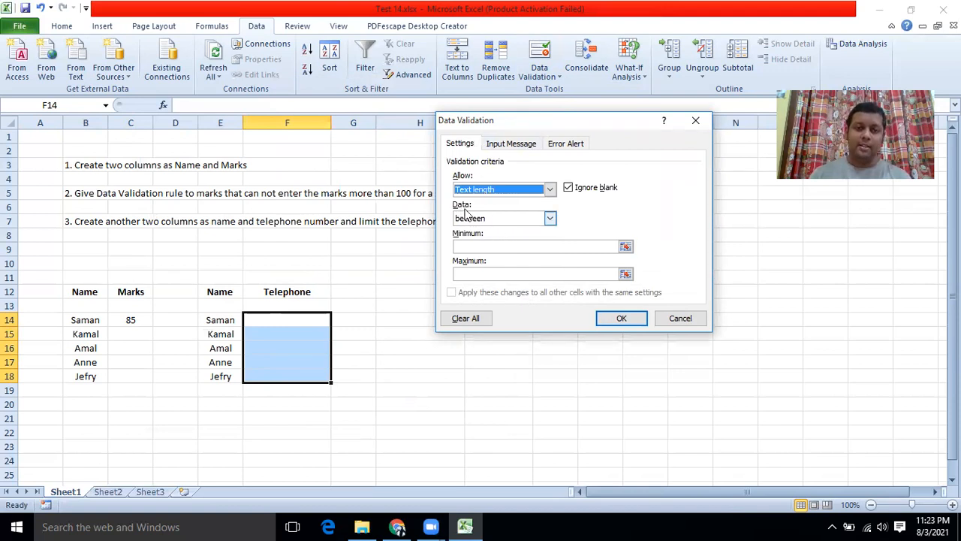
pyautogui.click(529, 221)
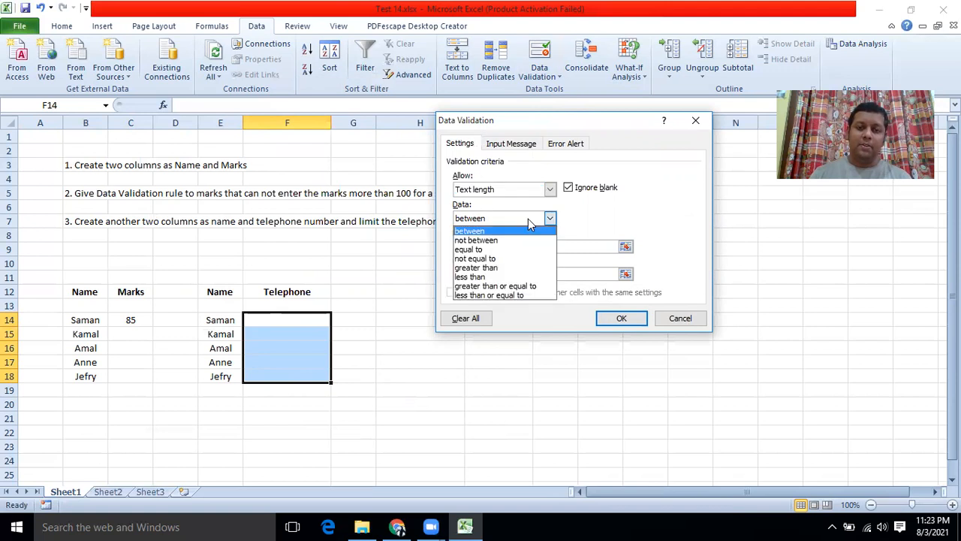
pyautogui.click(478, 249)
pyautogui.write('10')
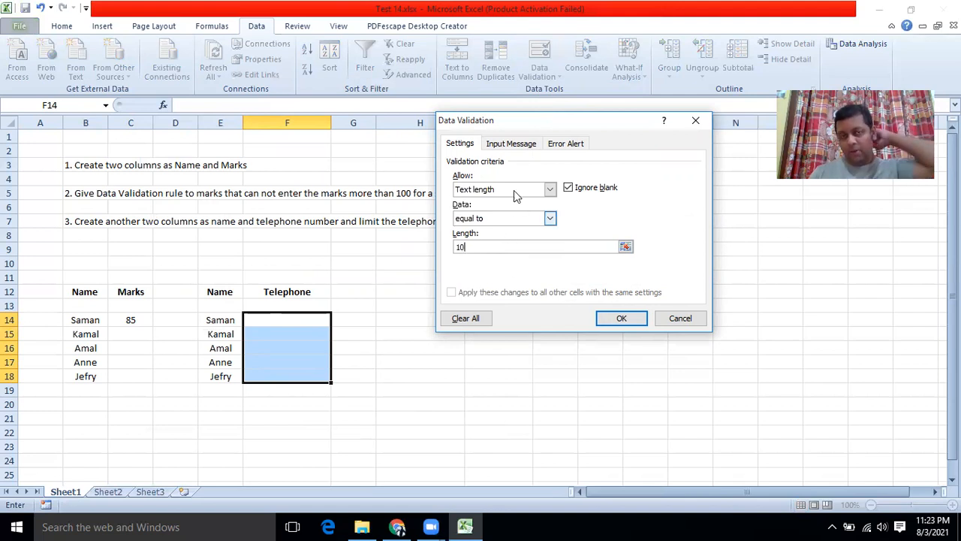
pyautogui.click(512, 145)
# Step: Enter input message title 'Telephone number' and text asking for the code number without special characters
pyautogui.click(490, 206)
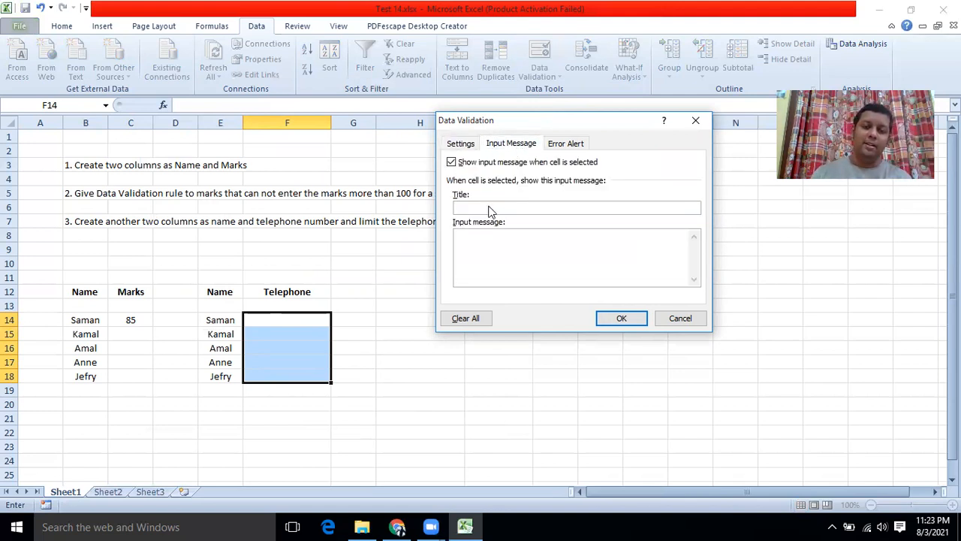
pyautogui.write('Telep')
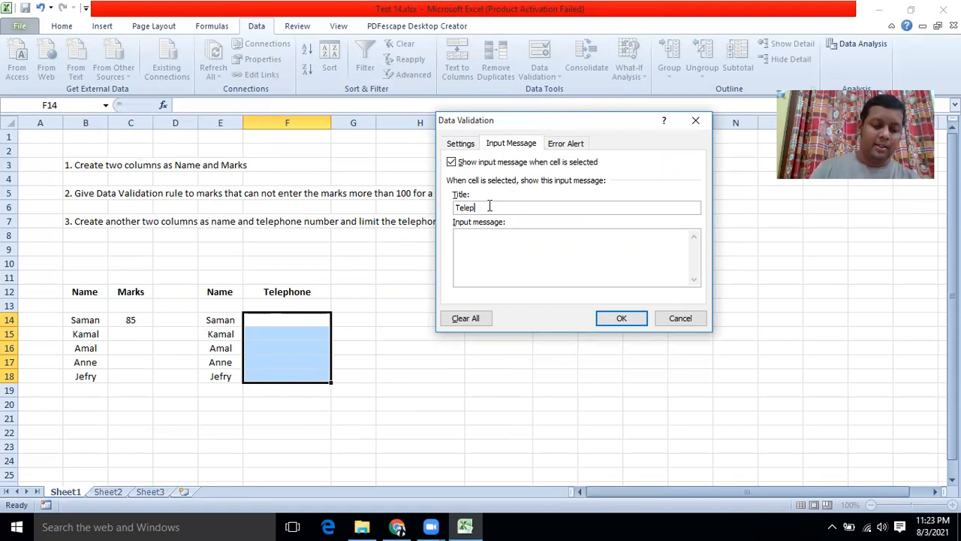
pyautogui.write('hone number')
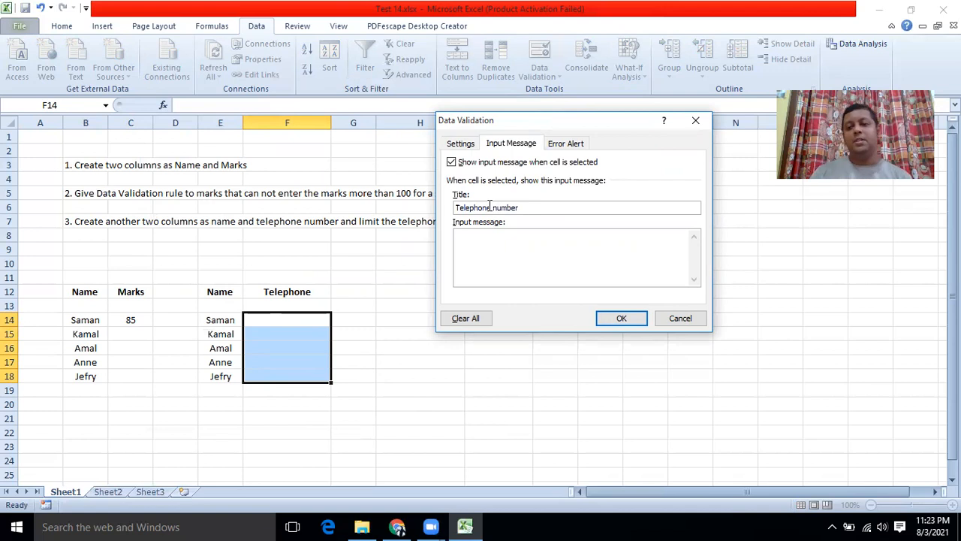
pyautogui.click(486, 237)
pyautogui.write('Ple')
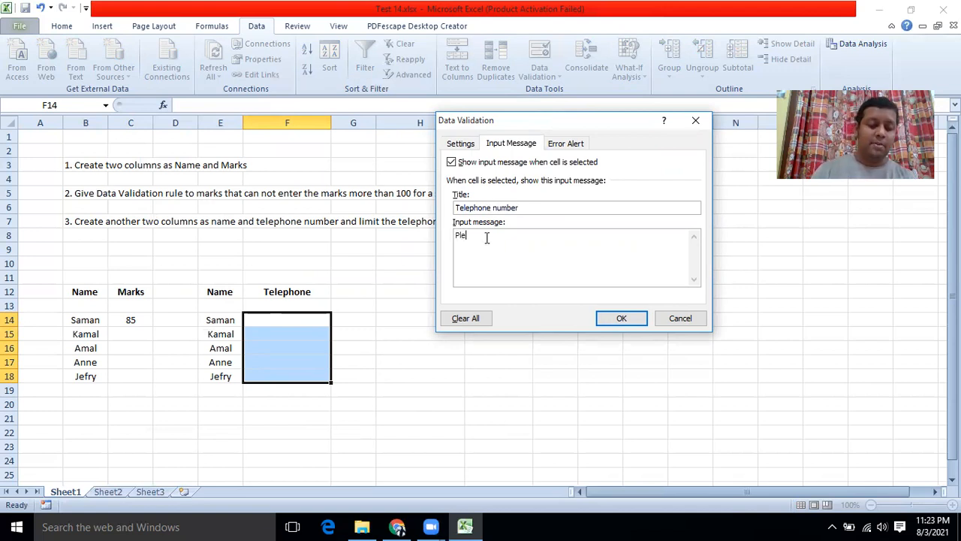
pyautogui.write('ase enter ')
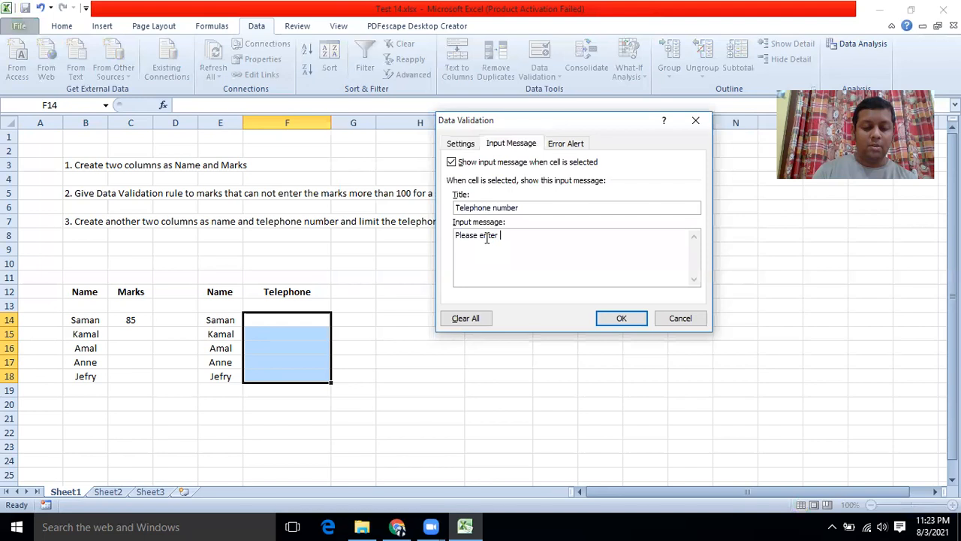
pyautogui.write('code ')
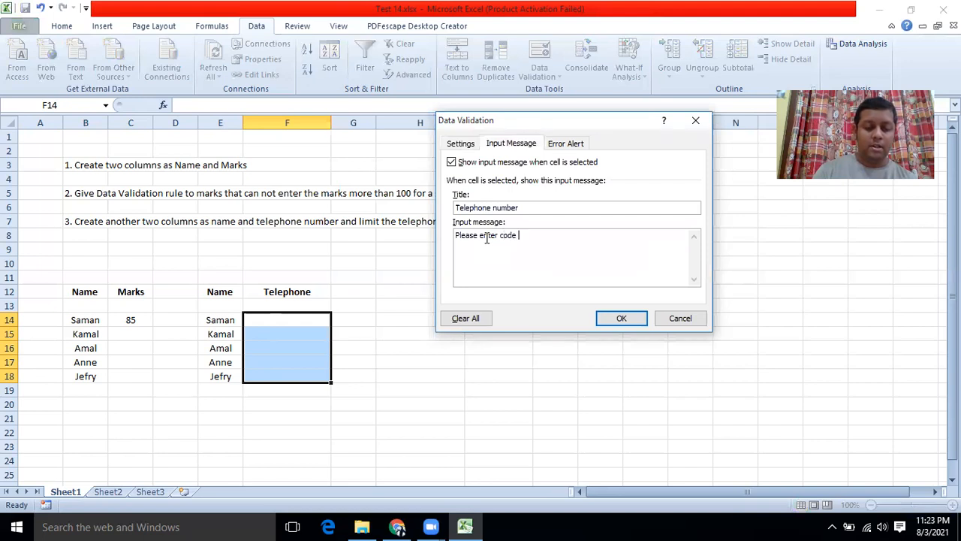
pyautogui.write('number as well')
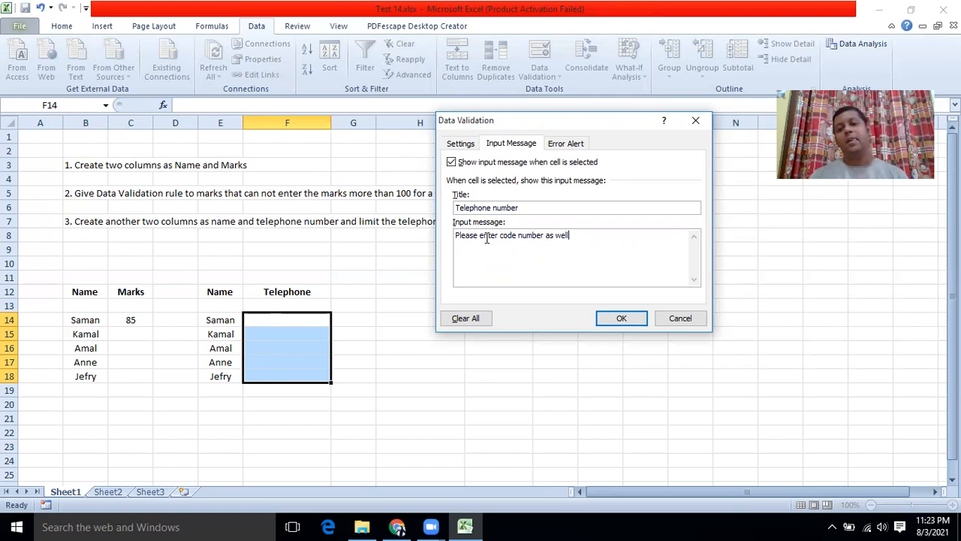
pyautogui.write(' and d')
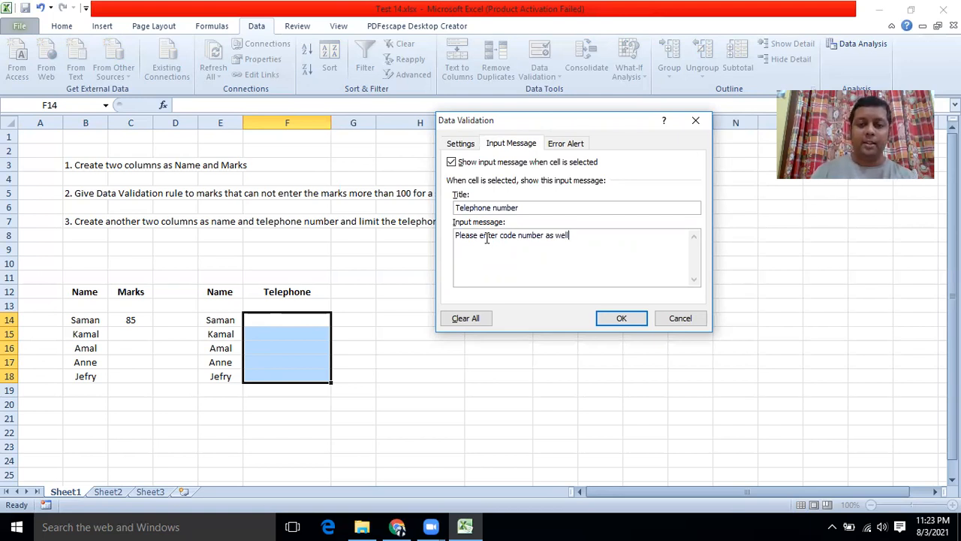
pyautogui.write('on')
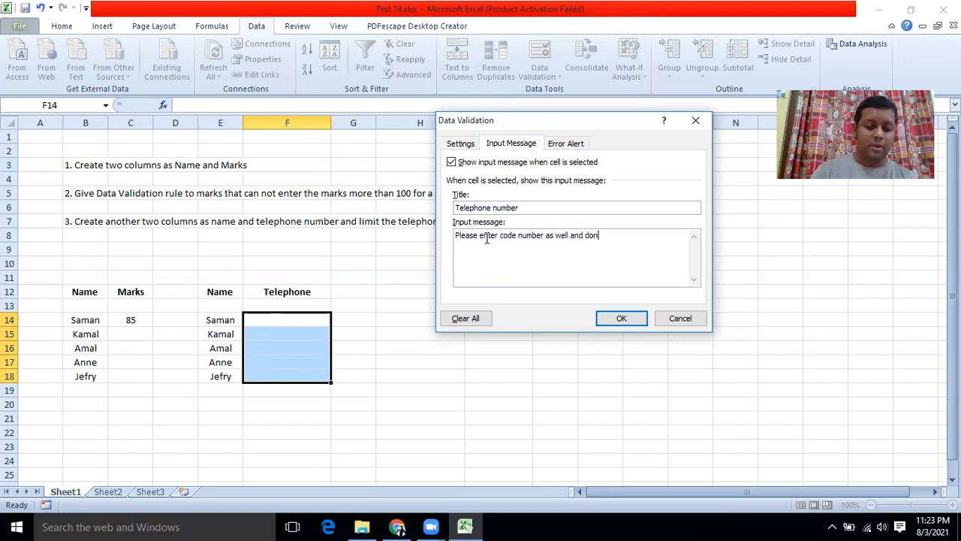
pyautogui.write('t use an')
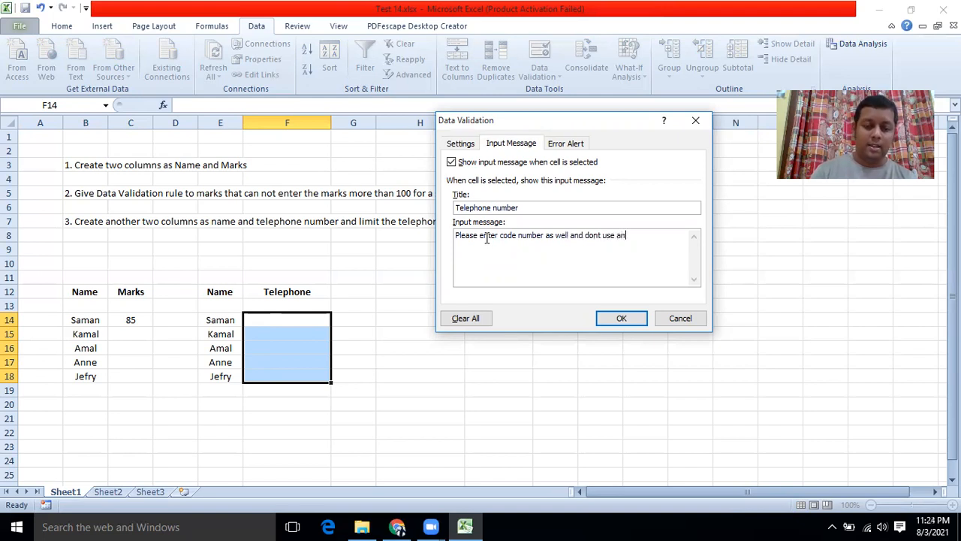
pyautogui.write('y special')
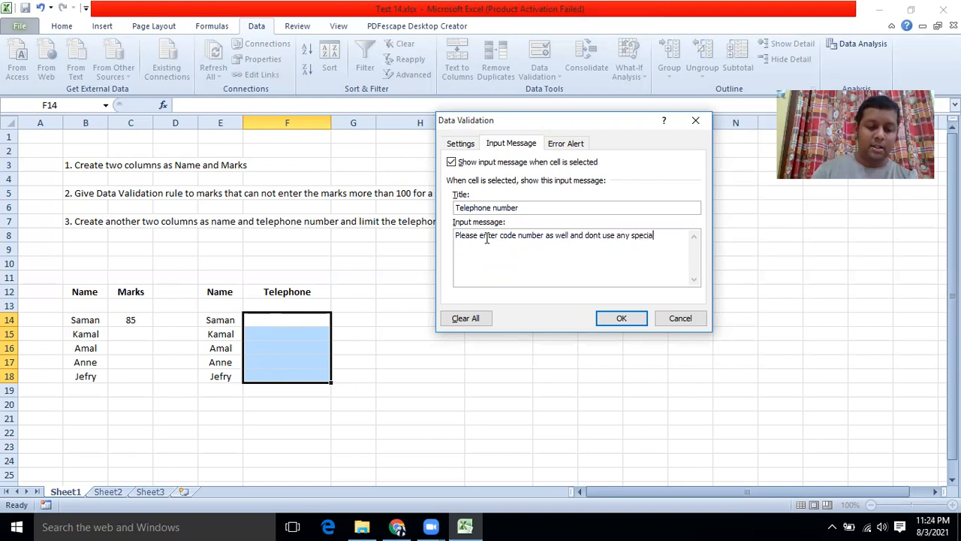
pyautogui.write(' chara')
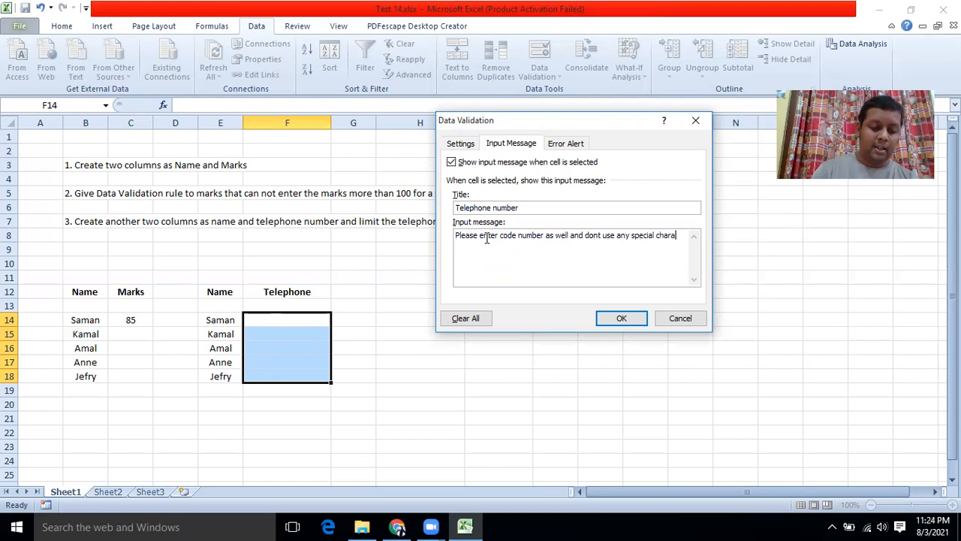
pyautogui.write('cters')
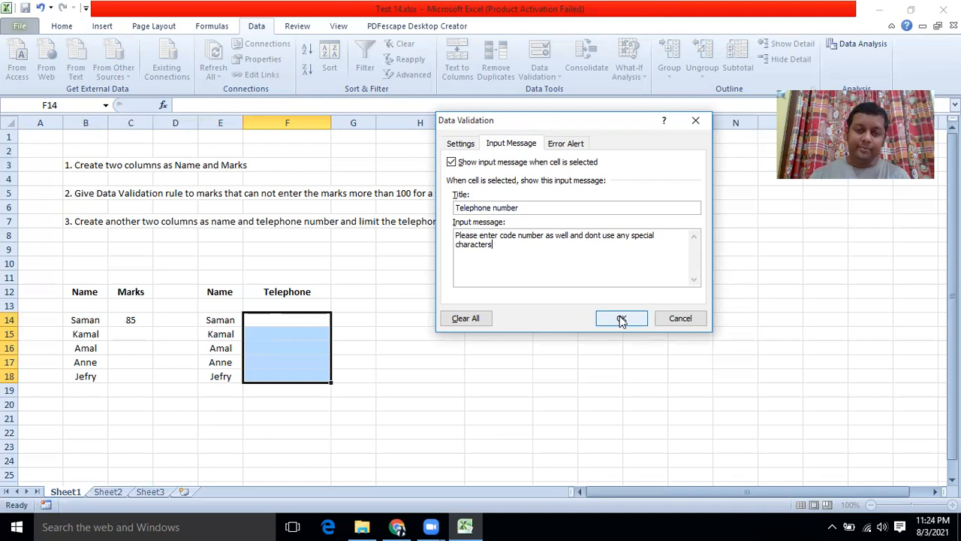
# Step: Add a Stop error alert titled 'Wrong Number' saying 'Telephone number should be 10 digits'
pyautogui.click(556, 148)
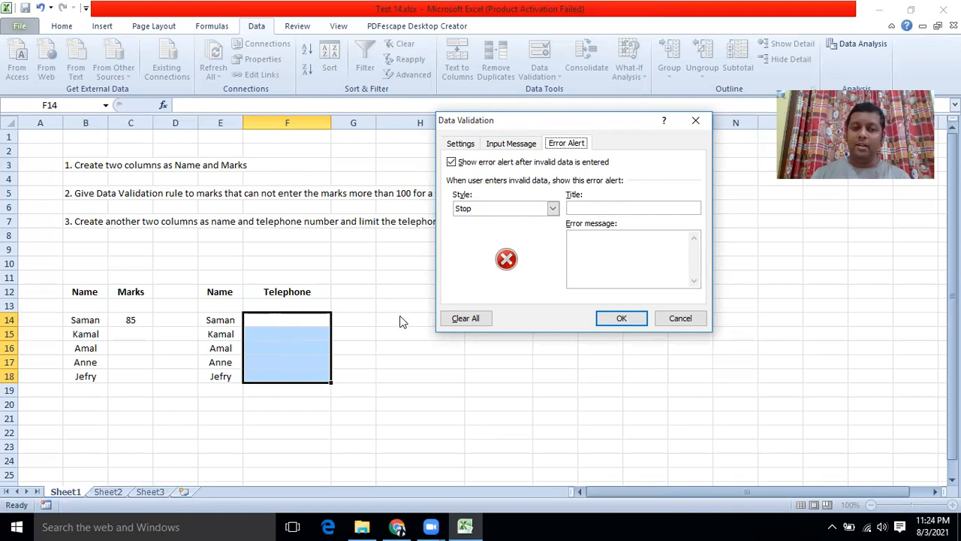
pyautogui.click(593, 208)
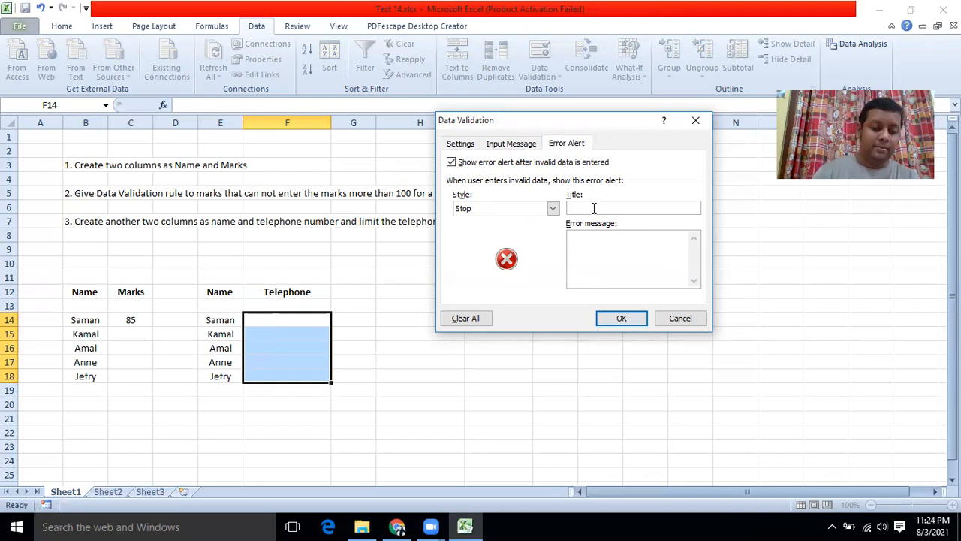
pyautogui.write('Wro')
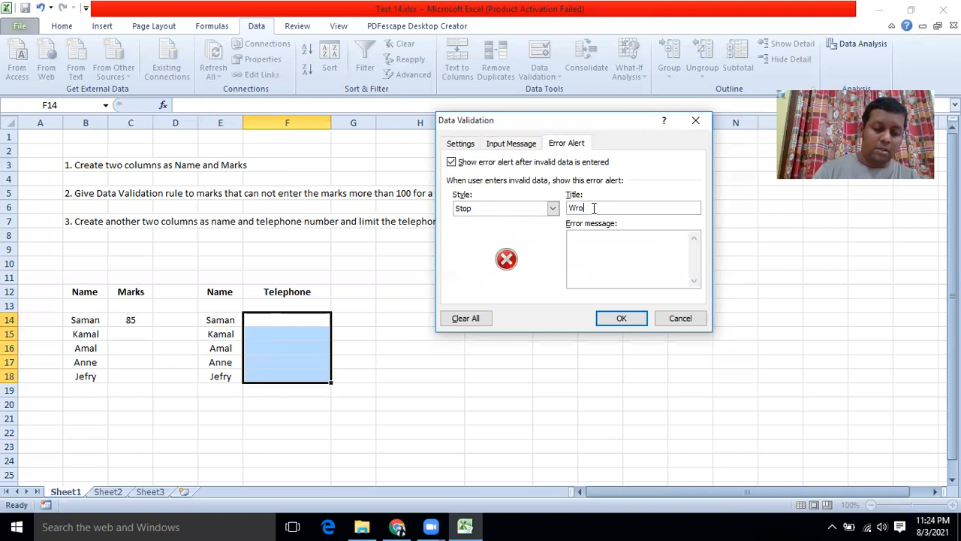
pyautogui.write('ng Number')
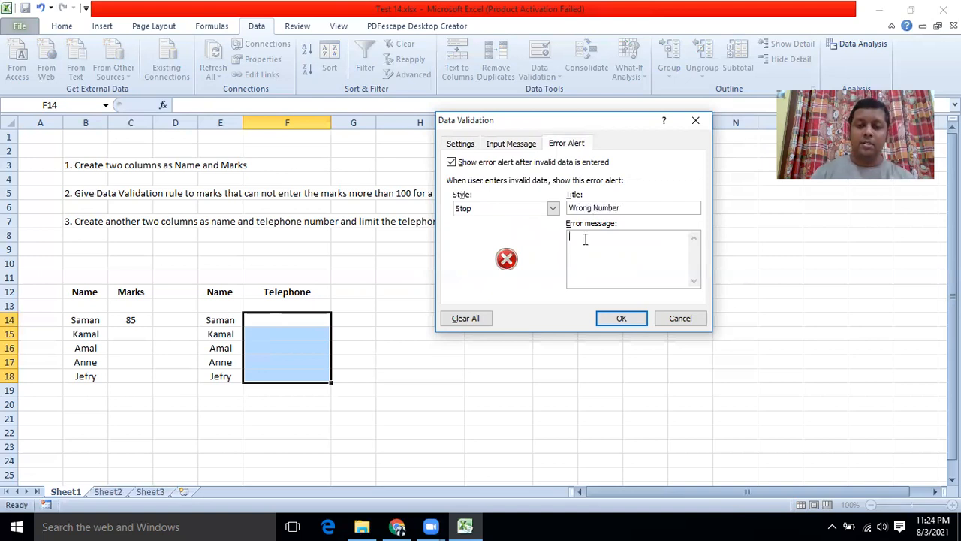
pyautogui.write('Telepho')
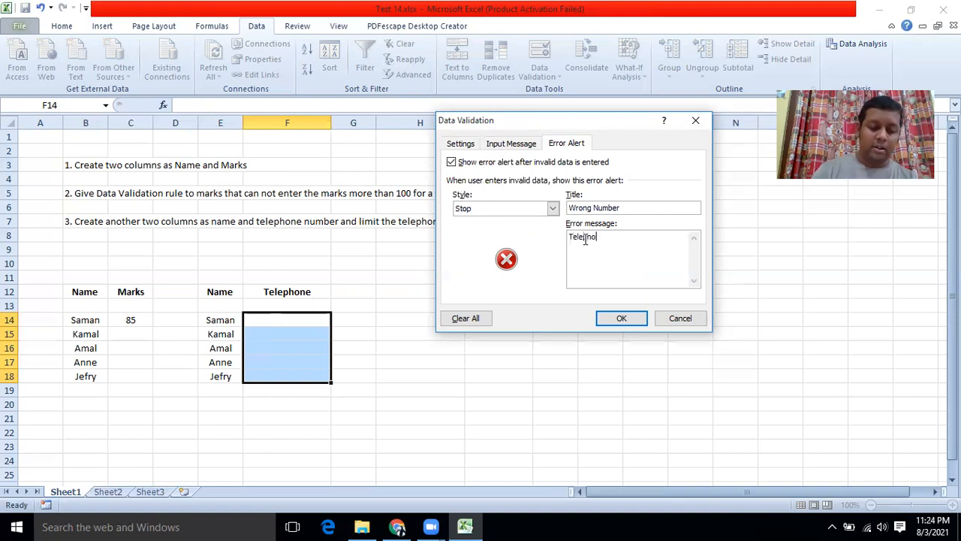
pyautogui.write('ne n')
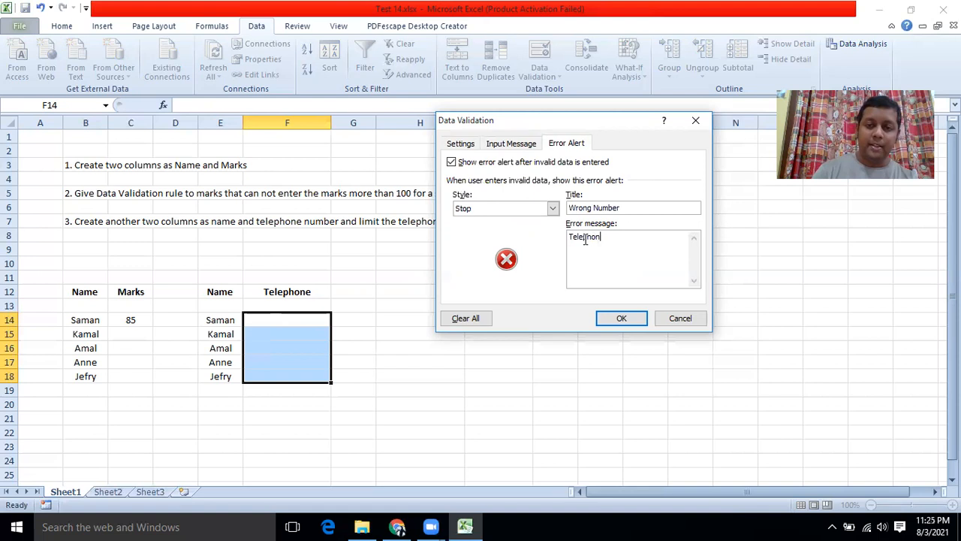
pyautogui.write('umber')
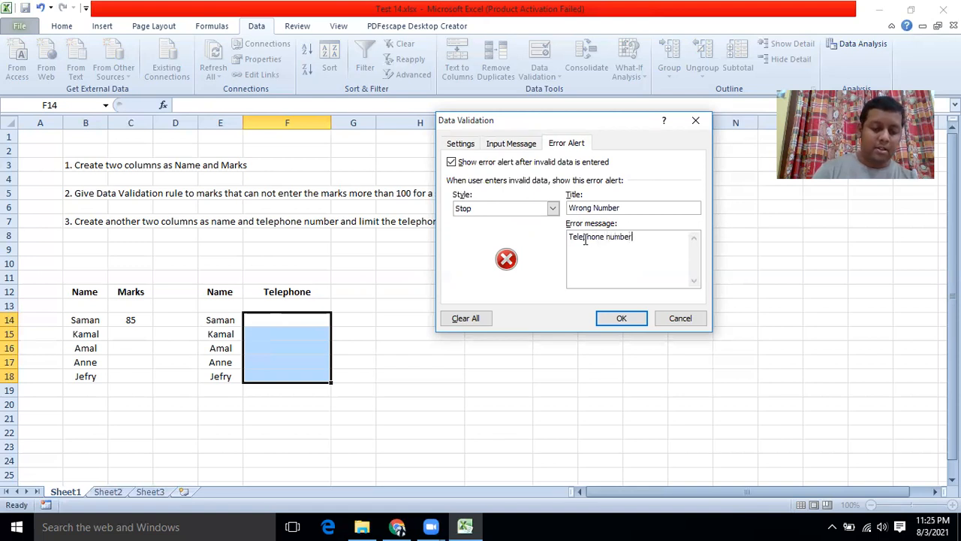
pyautogui.write(' should b')
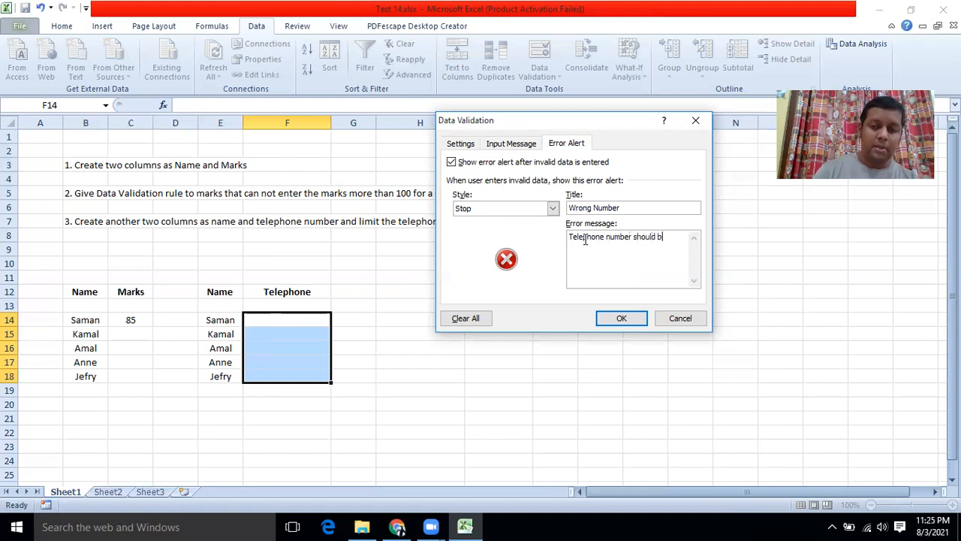
pyautogui.write('e 10 digits')
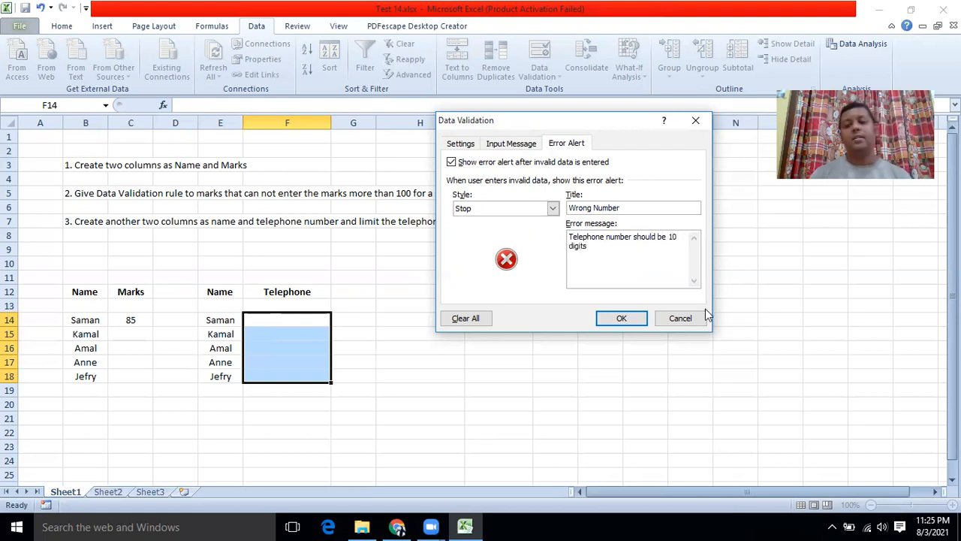
pyautogui.click(620, 317)
# Step: Enter the first student's 10-digit telephone number in F14, then select F15
pyautogui.click(447, 381)
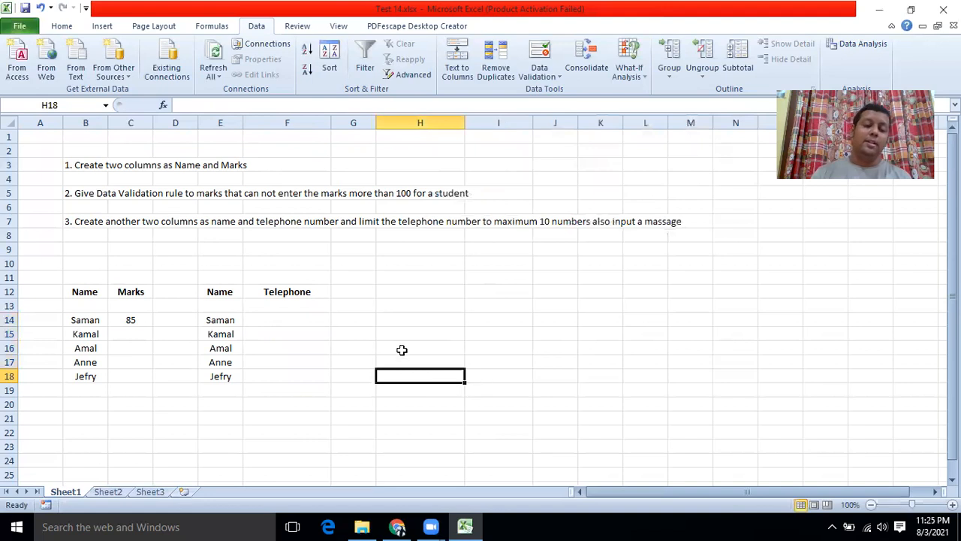
pyautogui.click(279, 320)
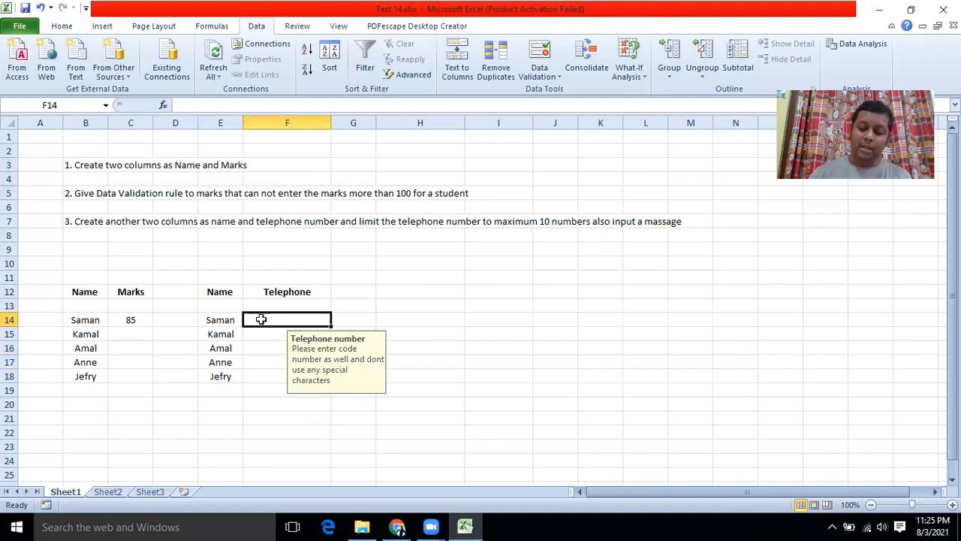
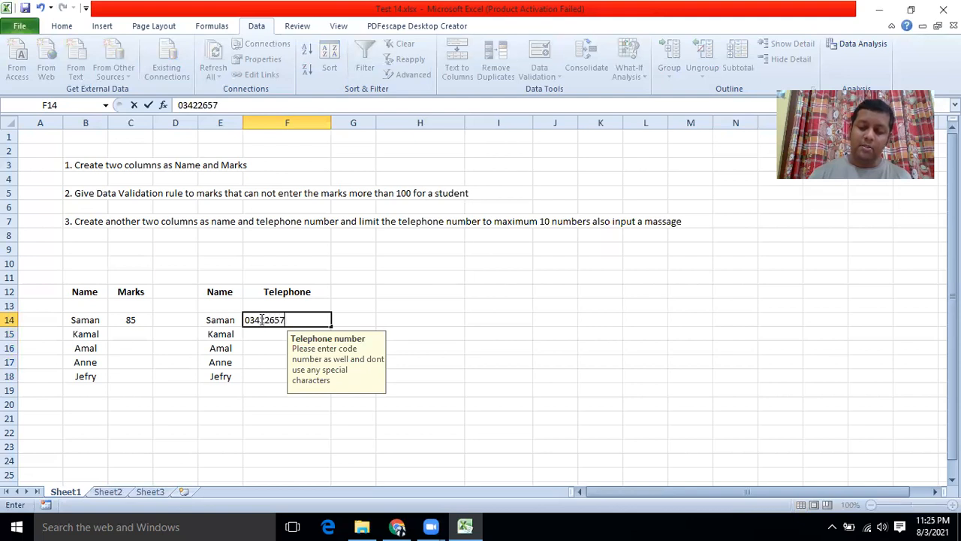
pyautogui.click(379, 267)
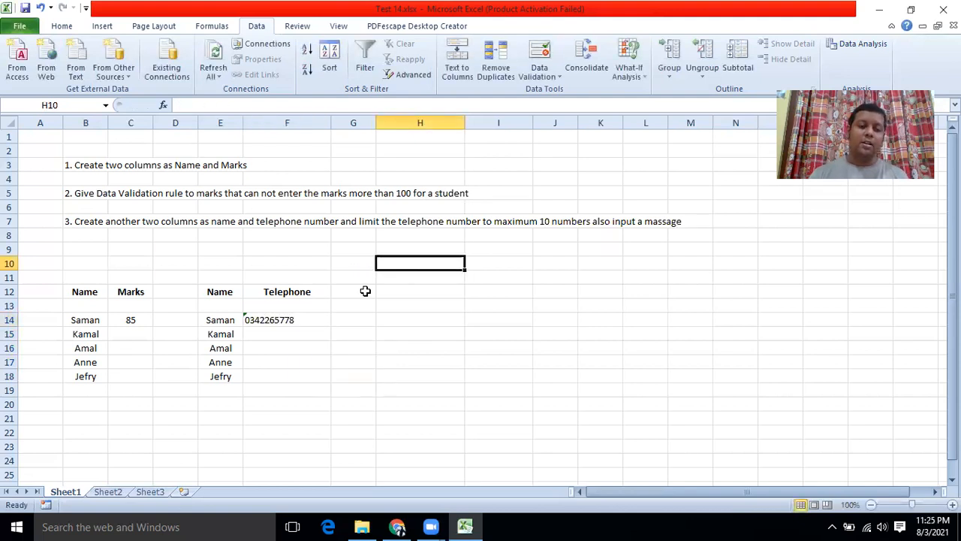
pyautogui.click(293, 334)
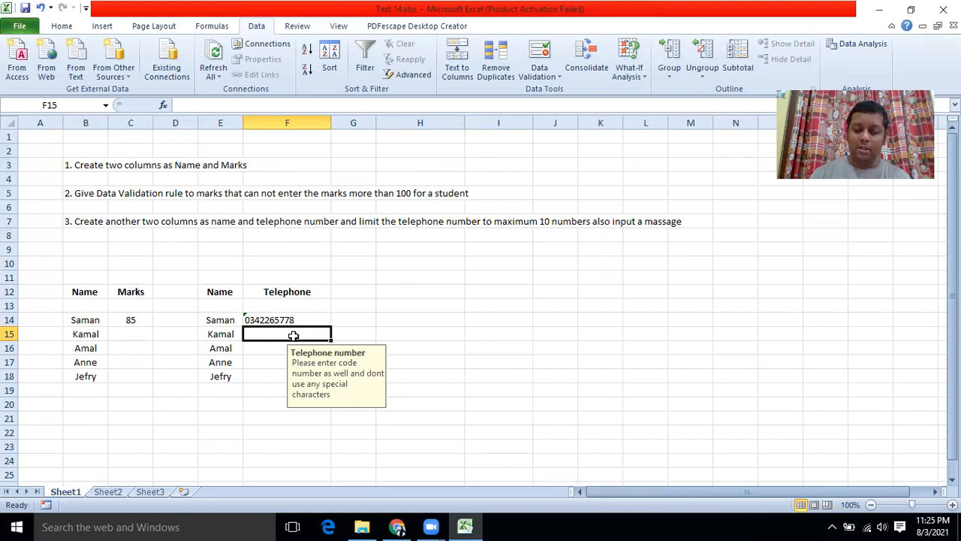
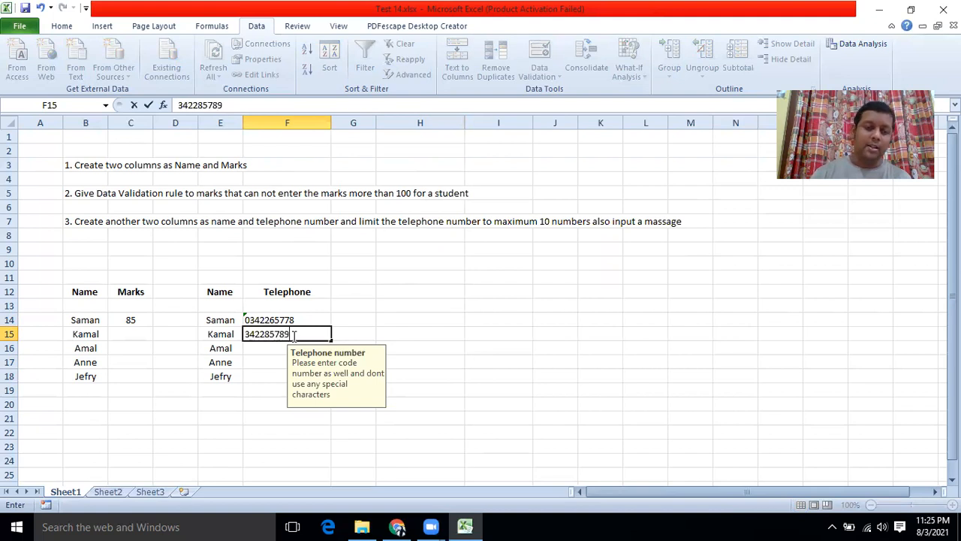
# Step: Fix the 9-digit F15 number rejected by the Wrong Number alert by adding a leading 0
pyautogui.click(416, 307)
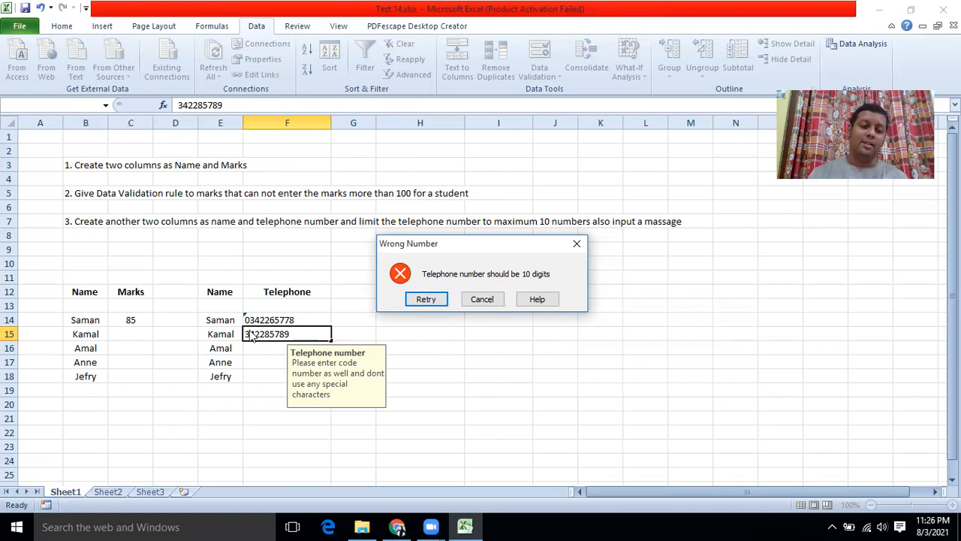
pyautogui.click(425, 299)
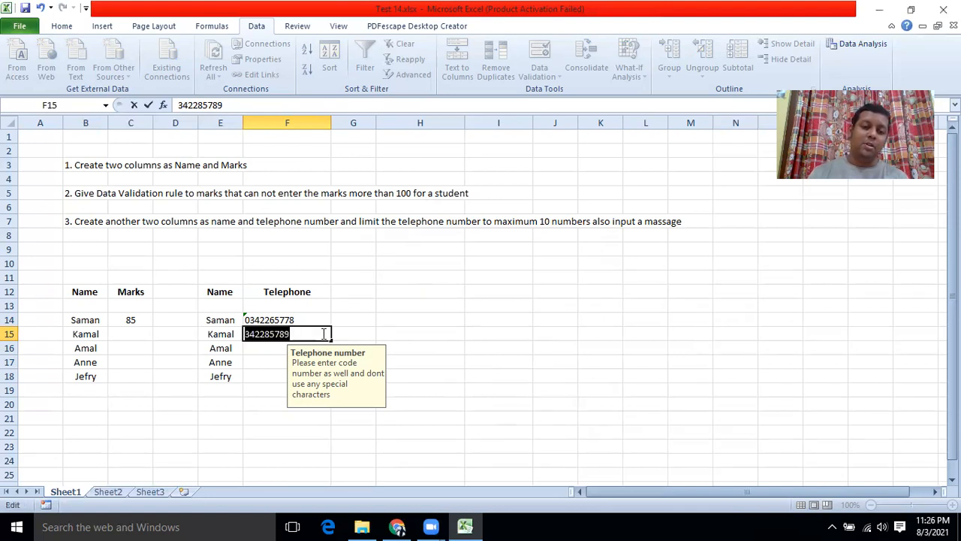
pyautogui.click(251, 334)
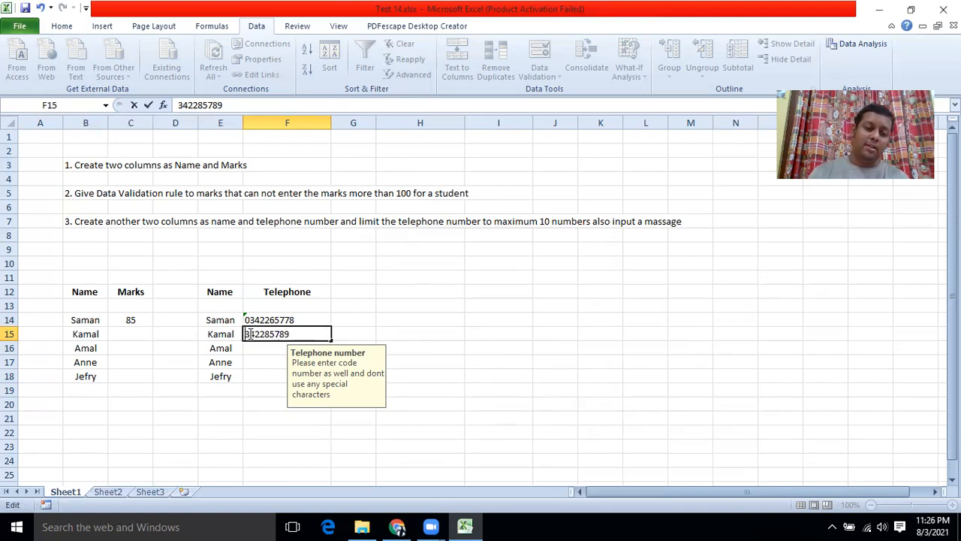
pyautogui.write('0')
pyautogui.click(546, 308)
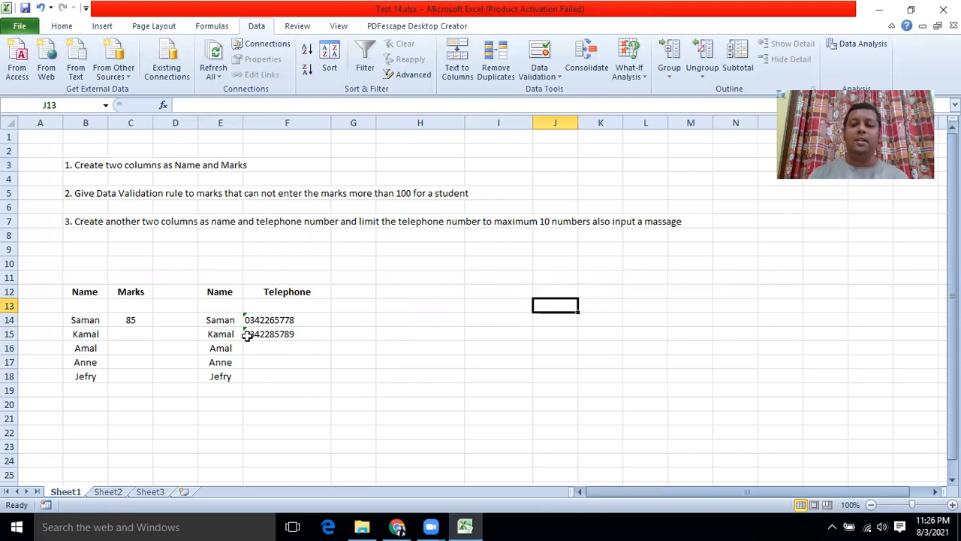
# Step: Look through Sheet2 and Sheet3, then return to Sheet1 with the tables
pyautogui.click(109, 492)
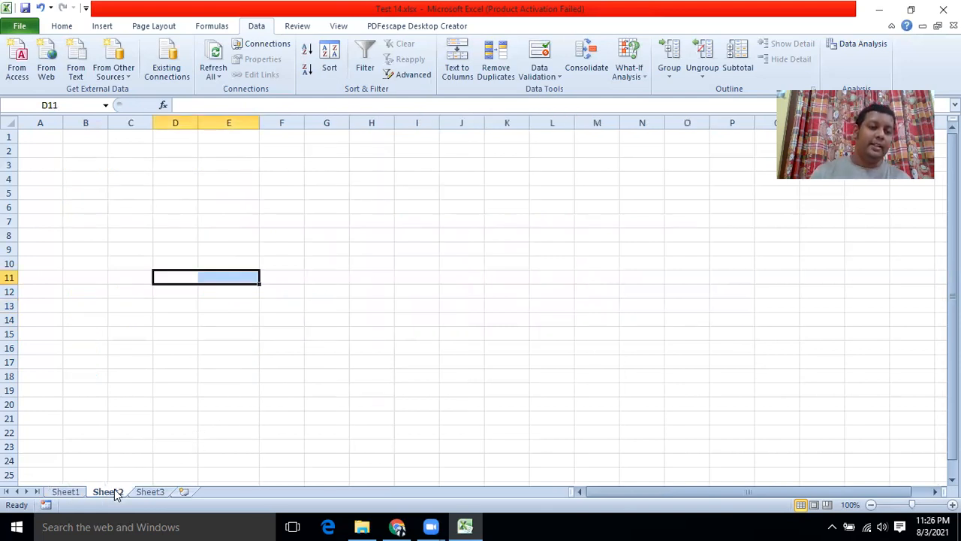
pyautogui.click(147, 492)
pyautogui.click(116, 492)
pyautogui.click(68, 492)
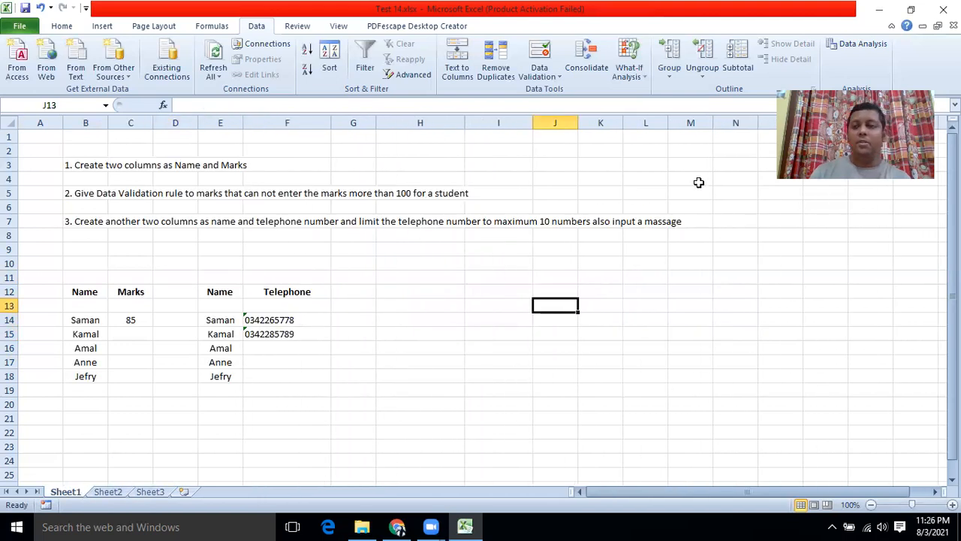
# Step: Close Test 14.xlsx without saving and open Test 15.xlsx
pyautogui.click(943, 9)
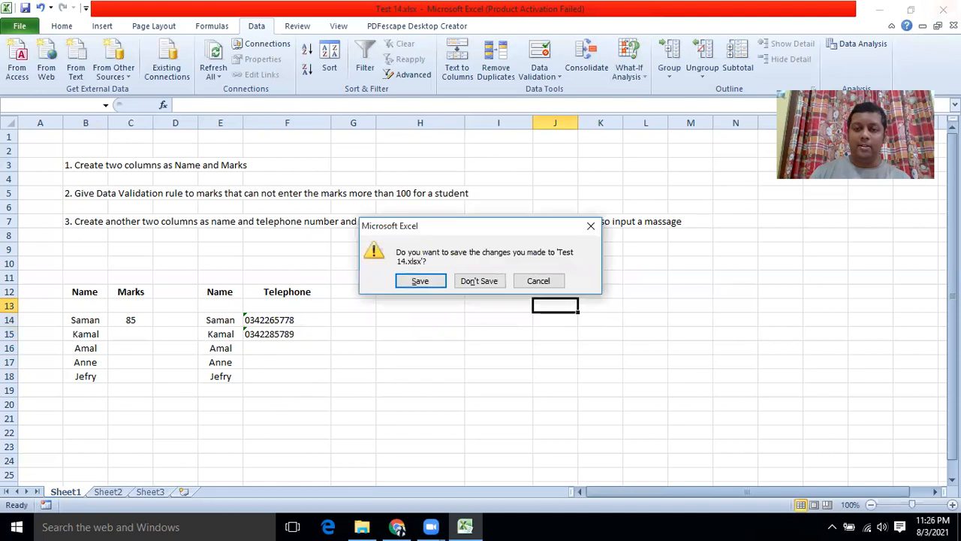
pyautogui.click(492, 280)
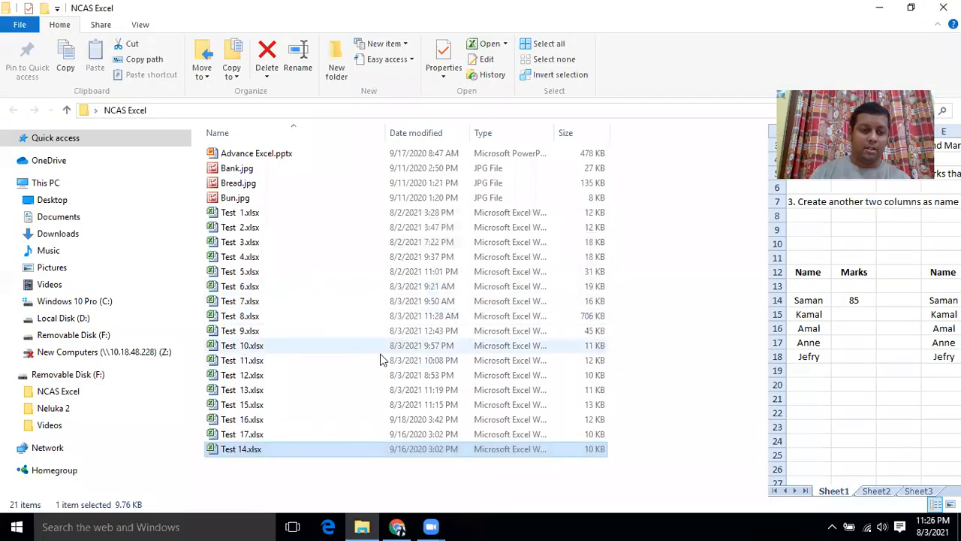
pyautogui.doubleClick(234, 404)
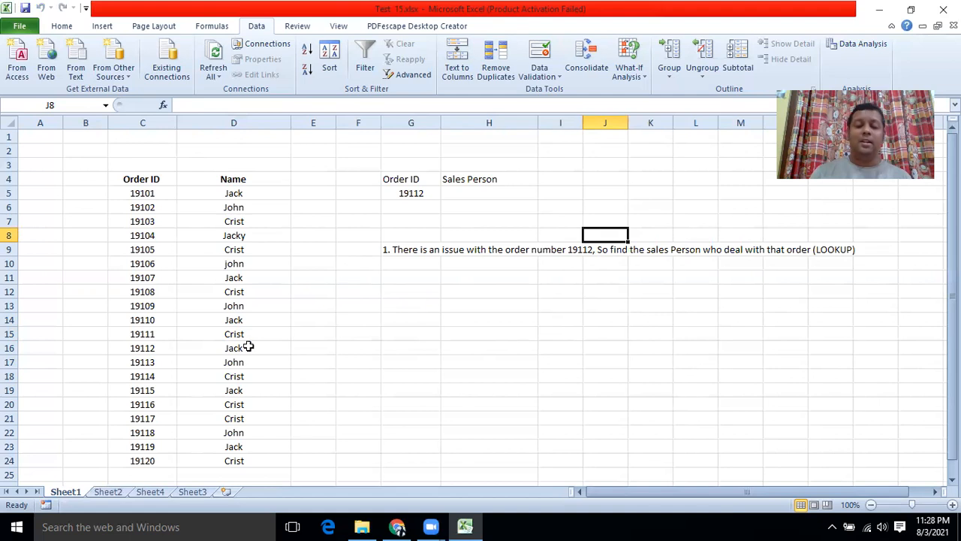
pyautogui.scroll(-2, 159, 359)
pyautogui.scroll(2, 160, 358)
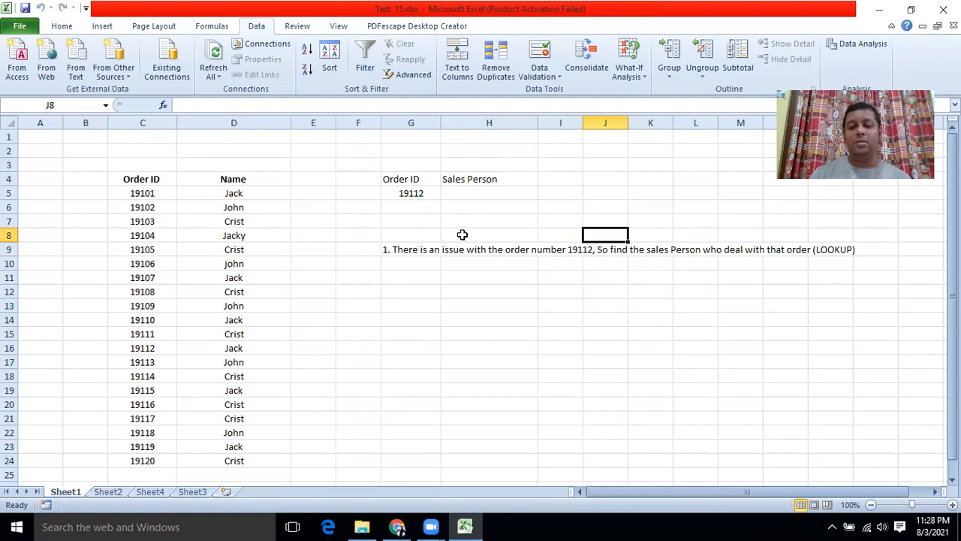
# Step: Check the Order ID 19112 and Sales Person headings in G4:H4, then select H5
pyautogui.click(399, 182)
pyautogui.click(400, 198)
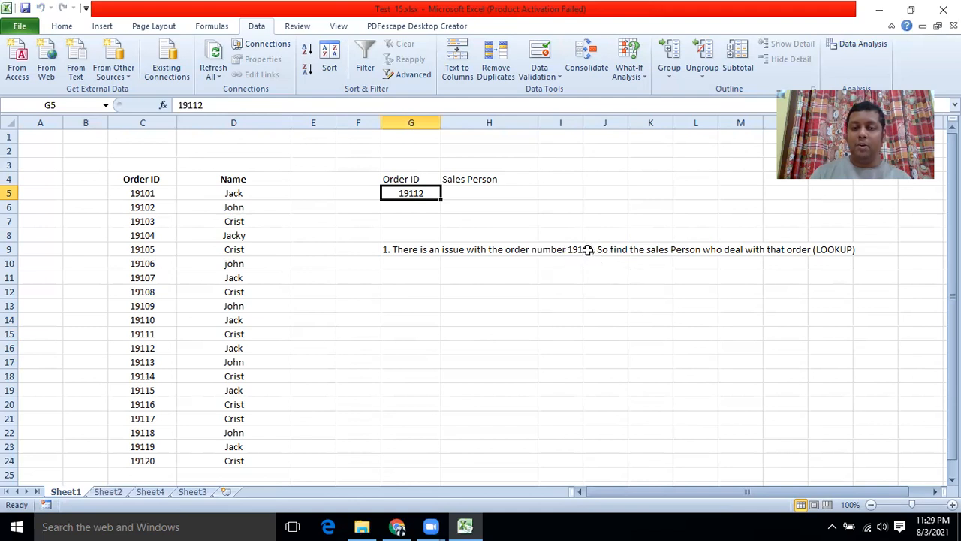
pyautogui.moveTo(403, 176); pyautogui.dragTo(404, 189)
pyautogui.click(469, 180)
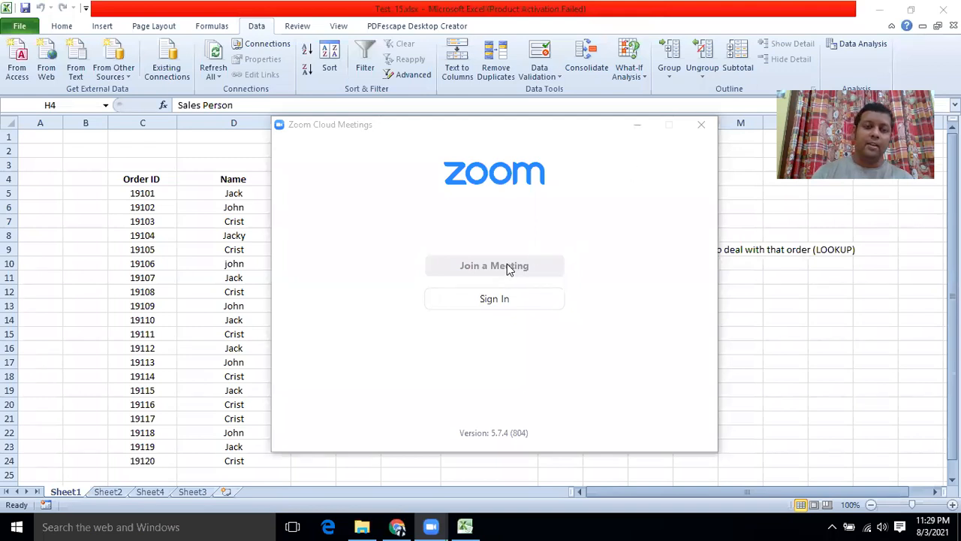
pyautogui.click(637, 125)
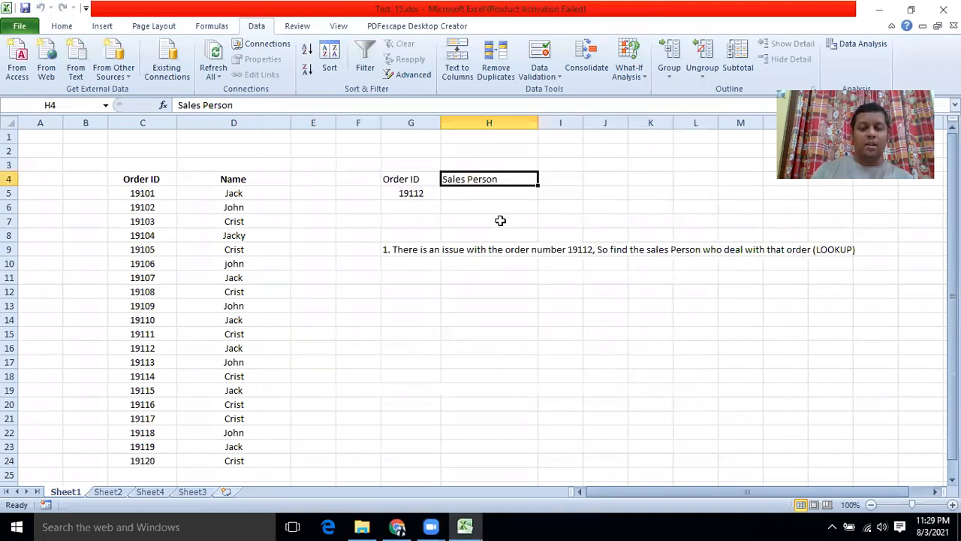
pyautogui.click(457, 193)
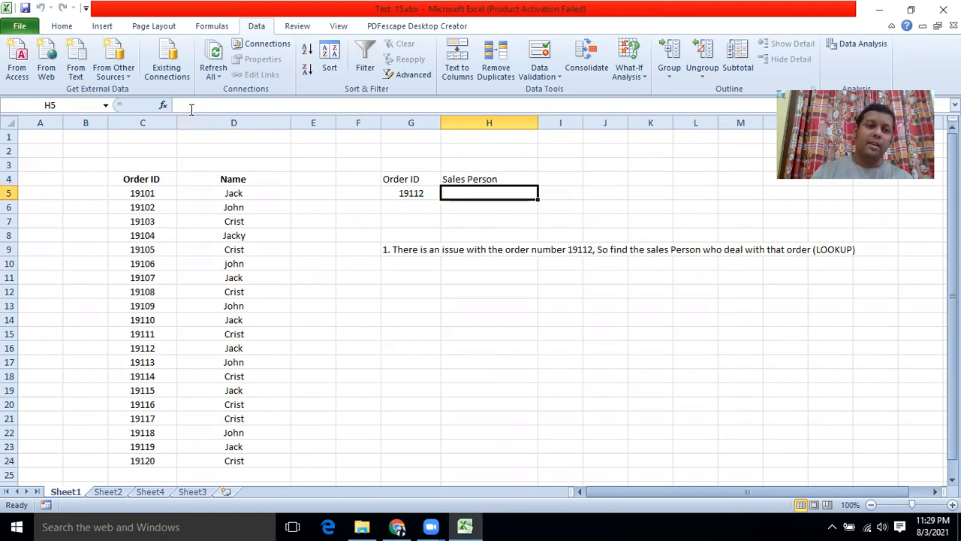
pyautogui.click(163, 105)
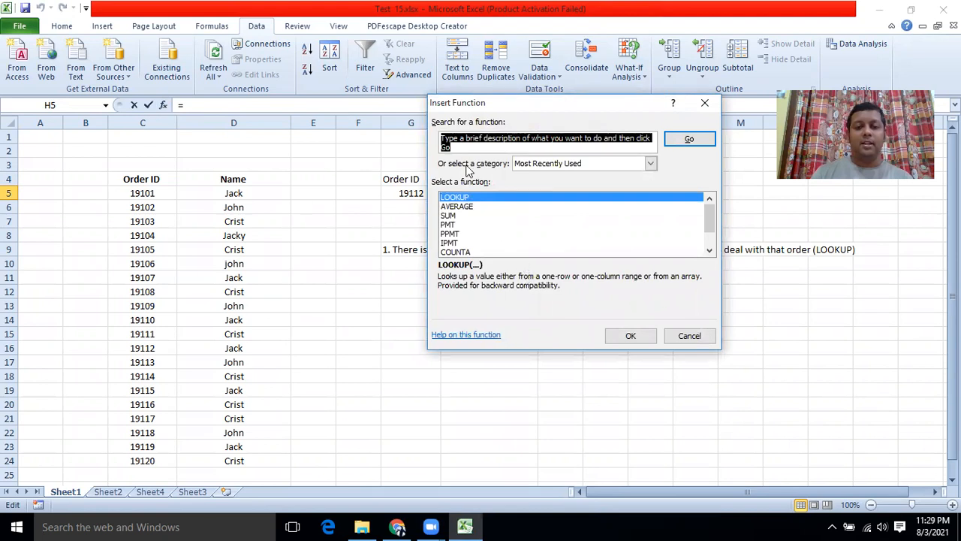
pyautogui.write('L')
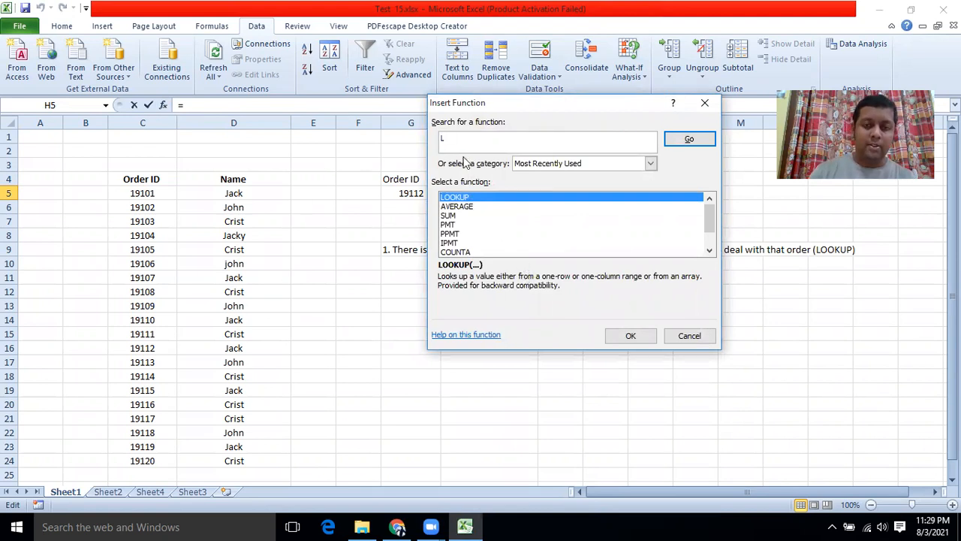
pyautogui.write('OOKUP')
pyautogui.press('Return')
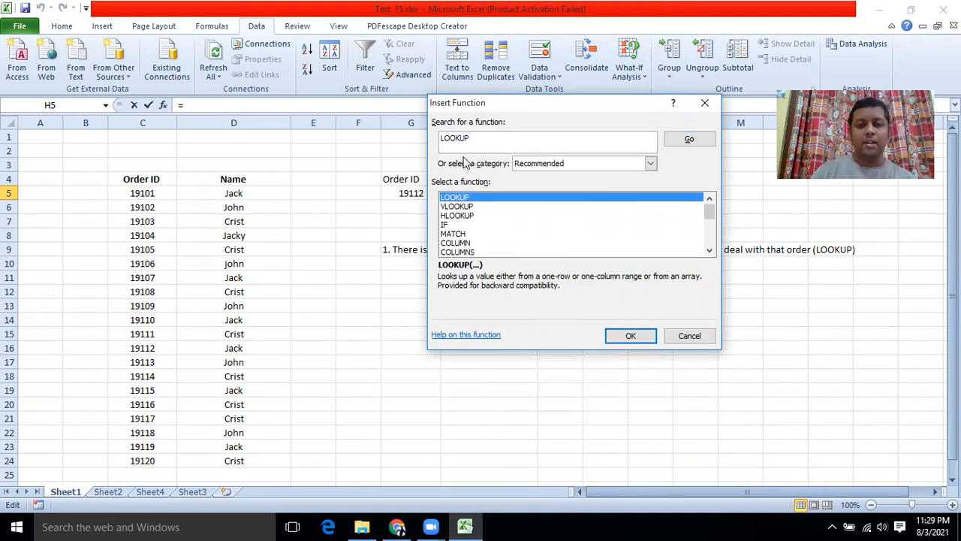
pyautogui.click(630, 336)
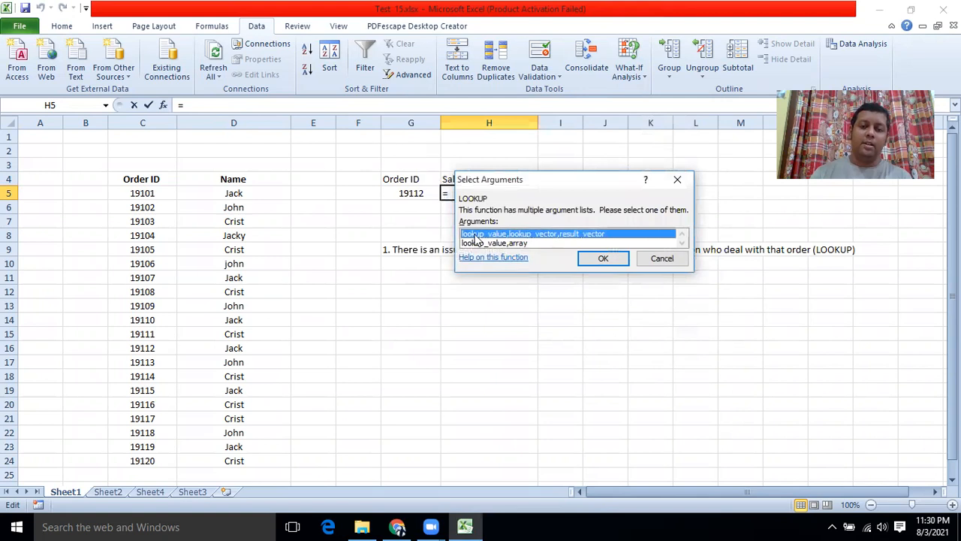
pyautogui.click(582, 259)
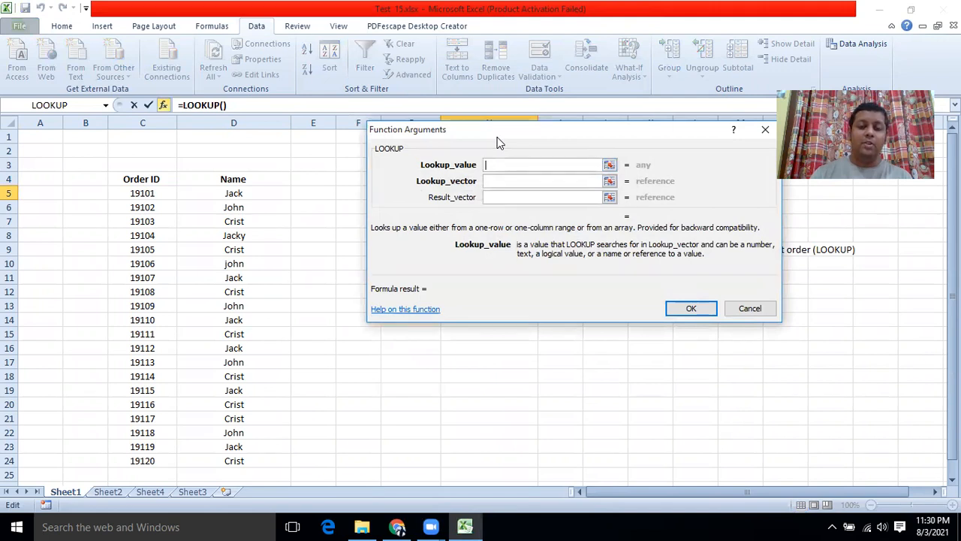
pyautogui.moveTo(499, 142); pyautogui.dragTo(463, 234)
pyautogui.click(411, 193)
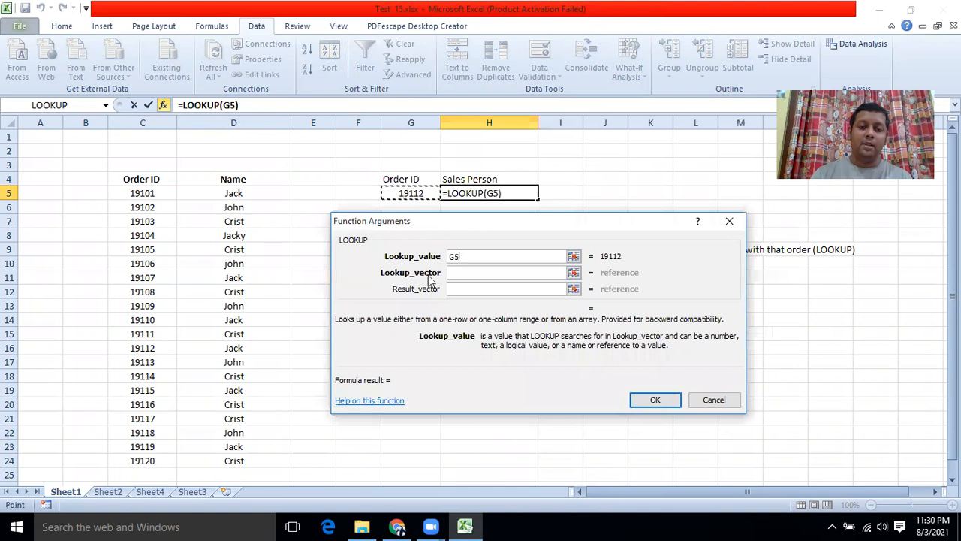
pyautogui.press('Tab')
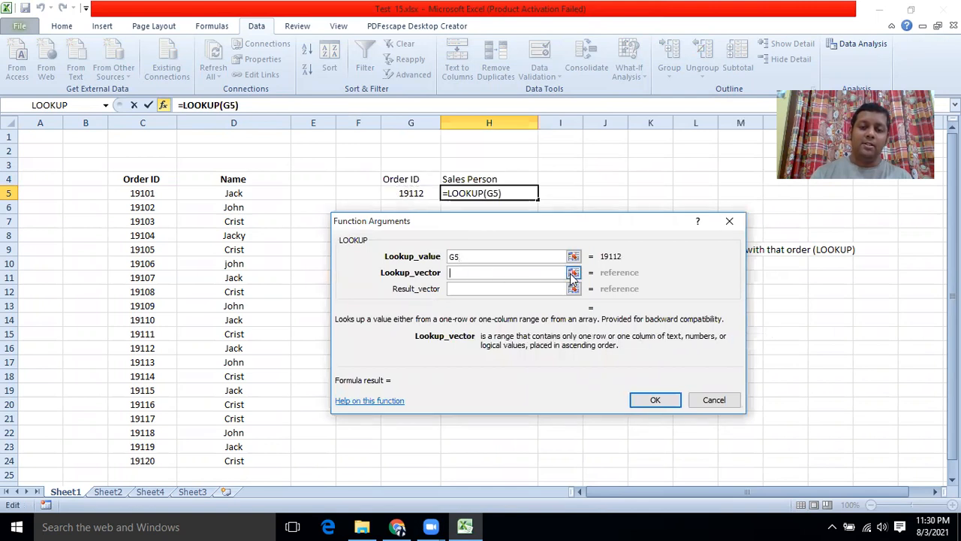
pyautogui.click(573, 273)
pyautogui.moveTo(141, 193); pyautogui.dragTo(129, 466)
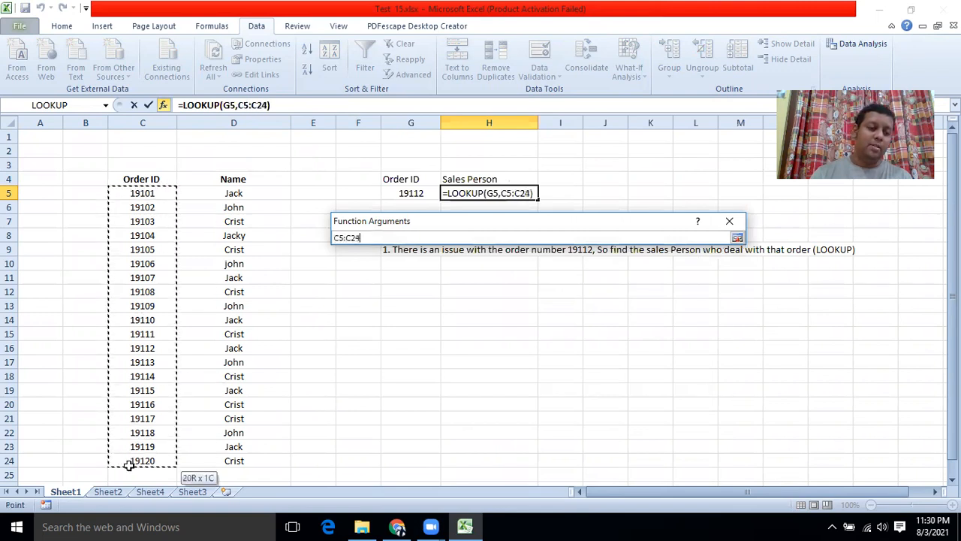
pyautogui.click(737, 237)
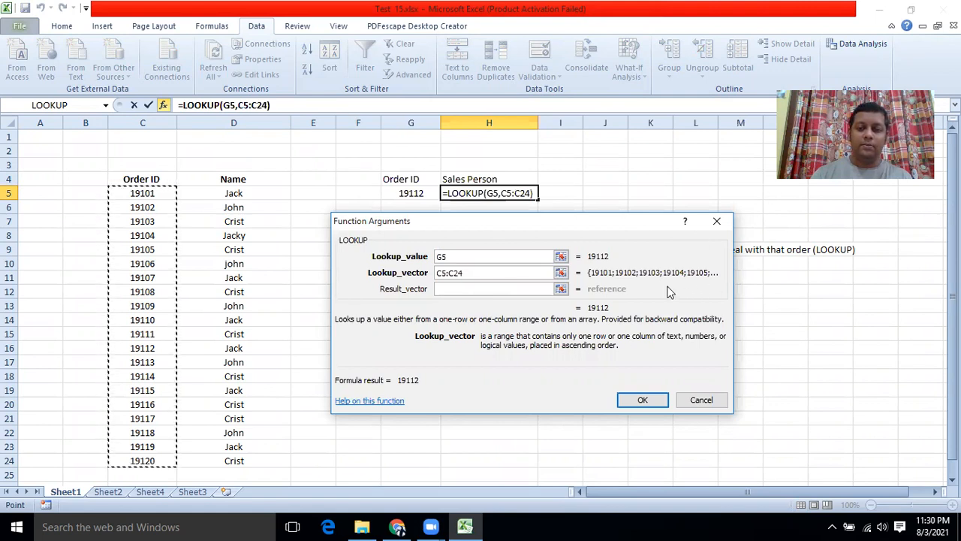
pyautogui.click(695, 233)
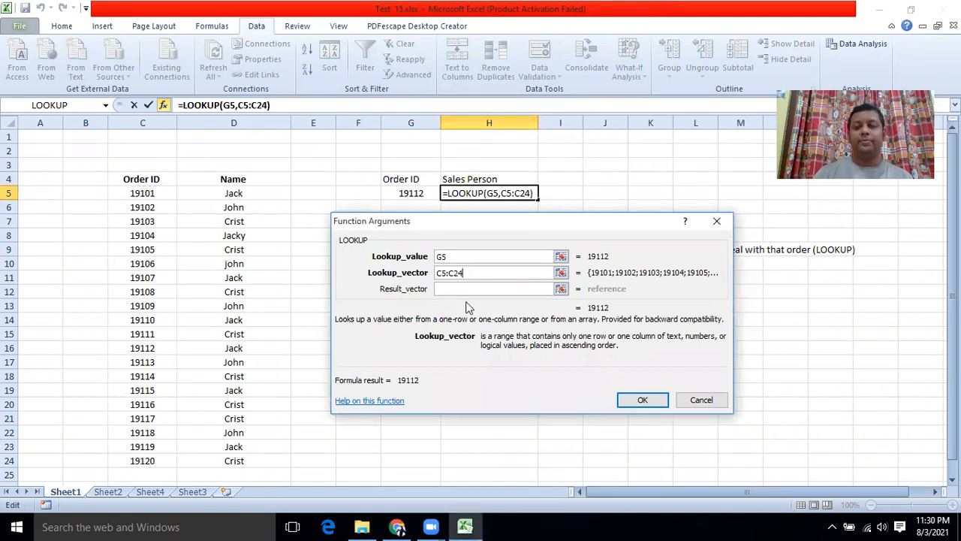
pyautogui.click(703, 399)
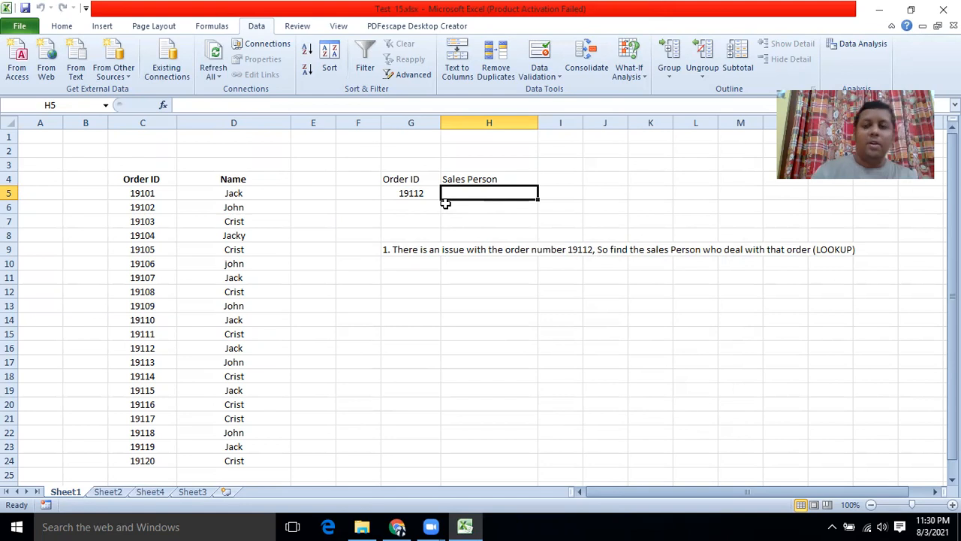
# Step: Find LOOKUP in Insert Function and choose its lookup_vector, result_vector form
pyautogui.click(163, 107)
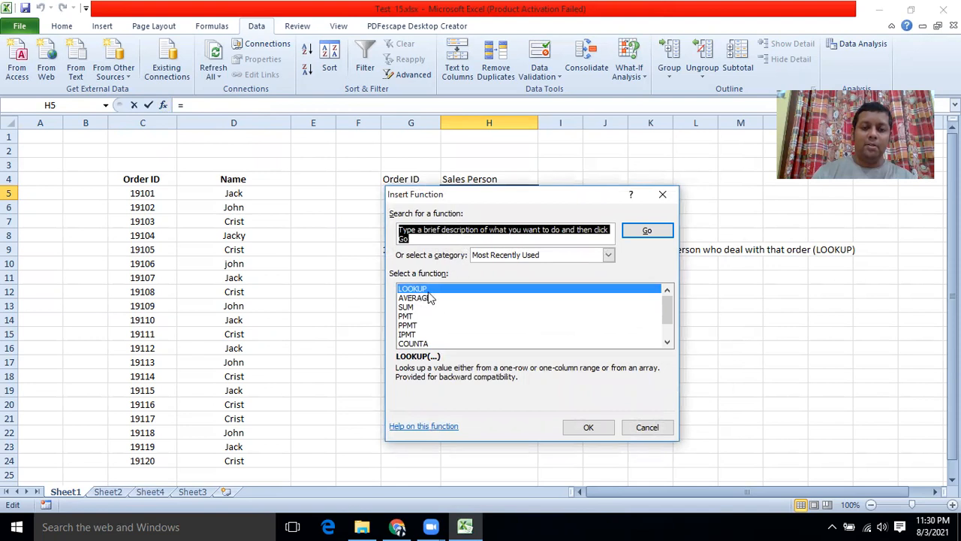
pyautogui.write('LOOKUP')
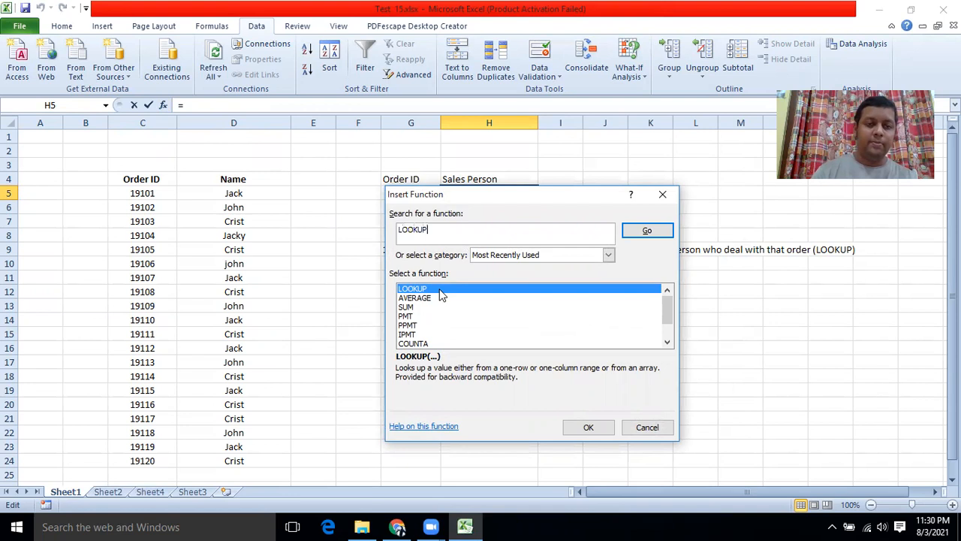
pyautogui.click(642, 231)
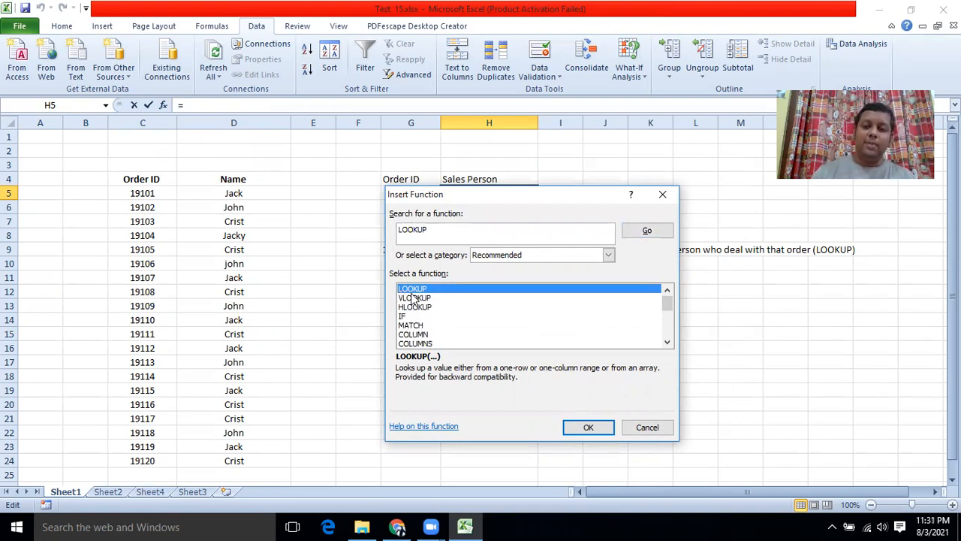
pyautogui.click(574, 427)
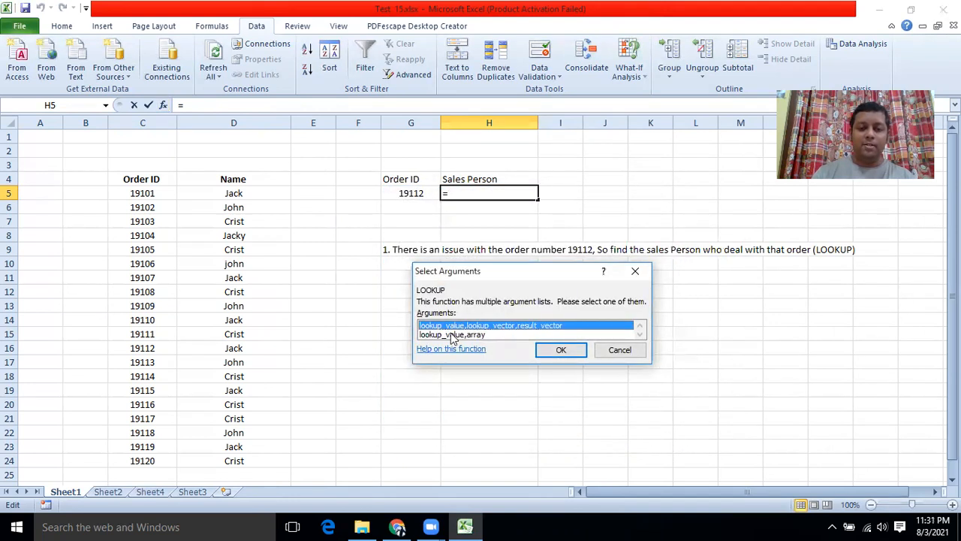
pyautogui.click(561, 351)
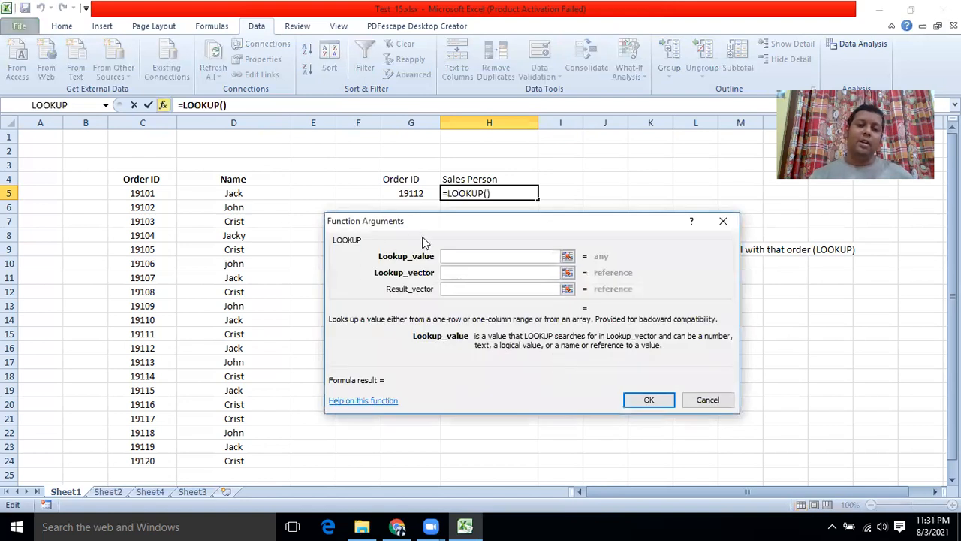
# Step: Fill the LOOKUP arguments G5, C5:C24 and D5:D24 so H5 returns Jack
pyautogui.click(383, 194)
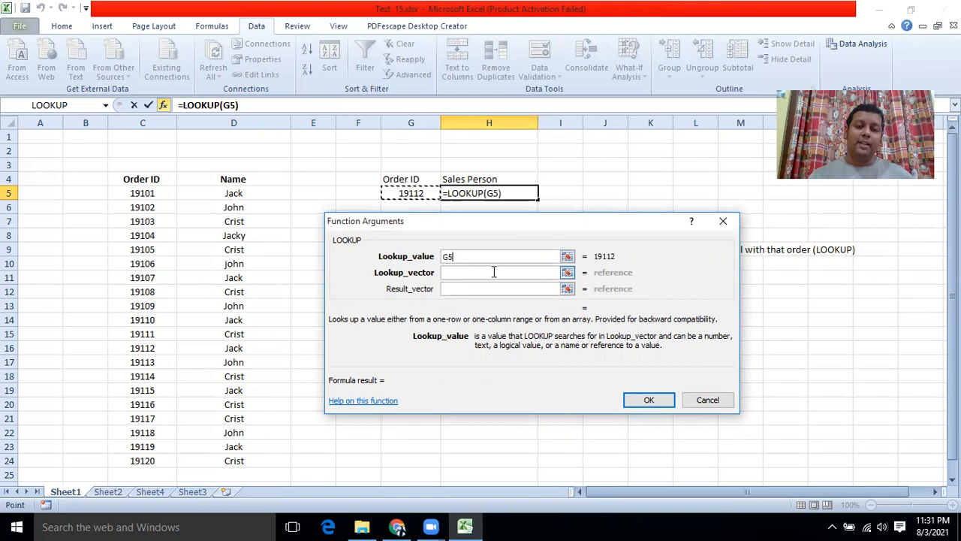
pyautogui.click(567, 273)
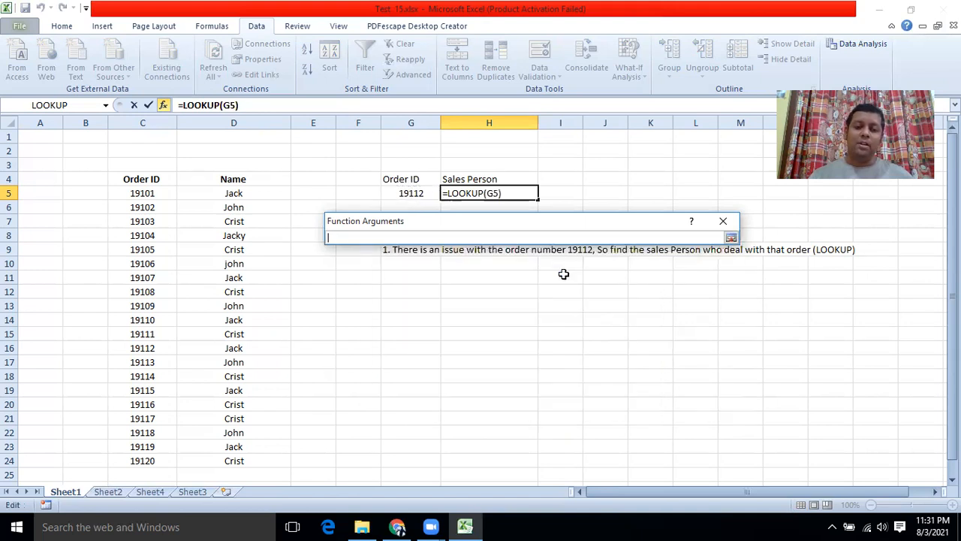
pyautogui.moveTo(124, 193); pyautogui.dragTo(129, 458)
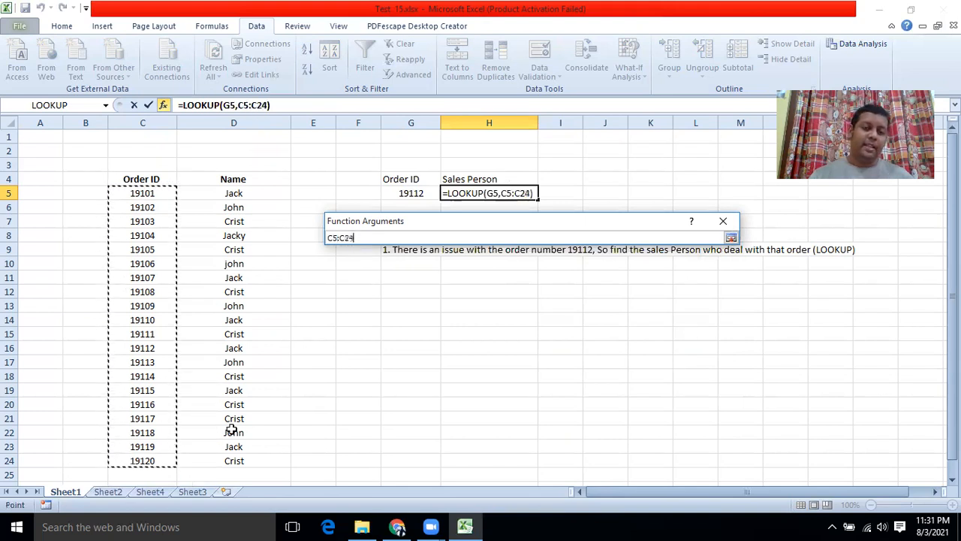
pyautogui.click(731, 238)
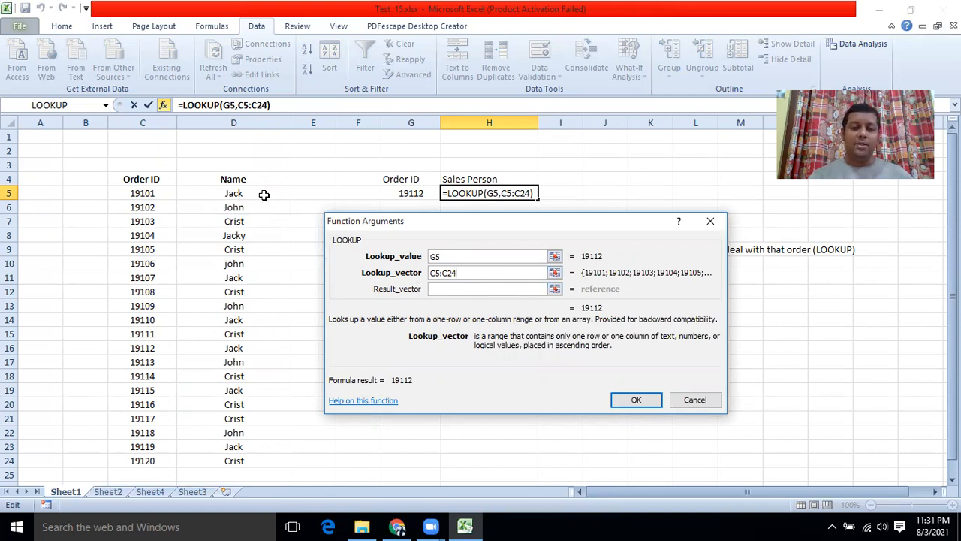
pyautogui.click(554, 288)
pyautogui.moveTo(233, 197); pyautogui.dragTo(216, 455)
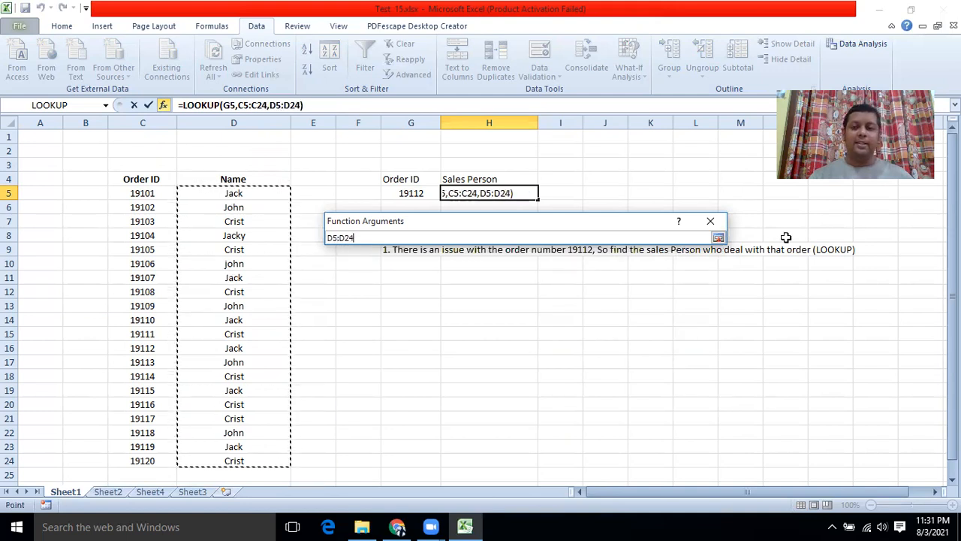
pyautogui.click(718, 237)
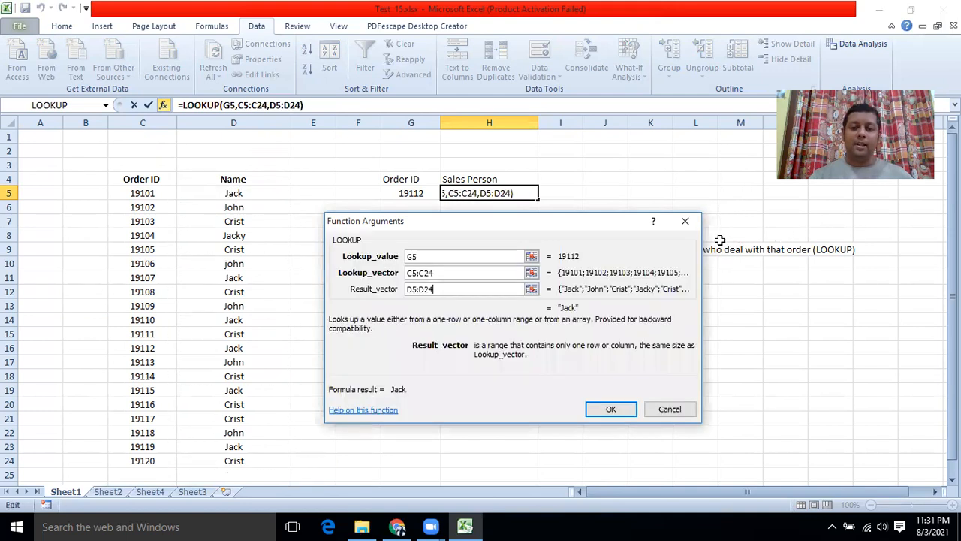
pyautogui.click(611, 408)
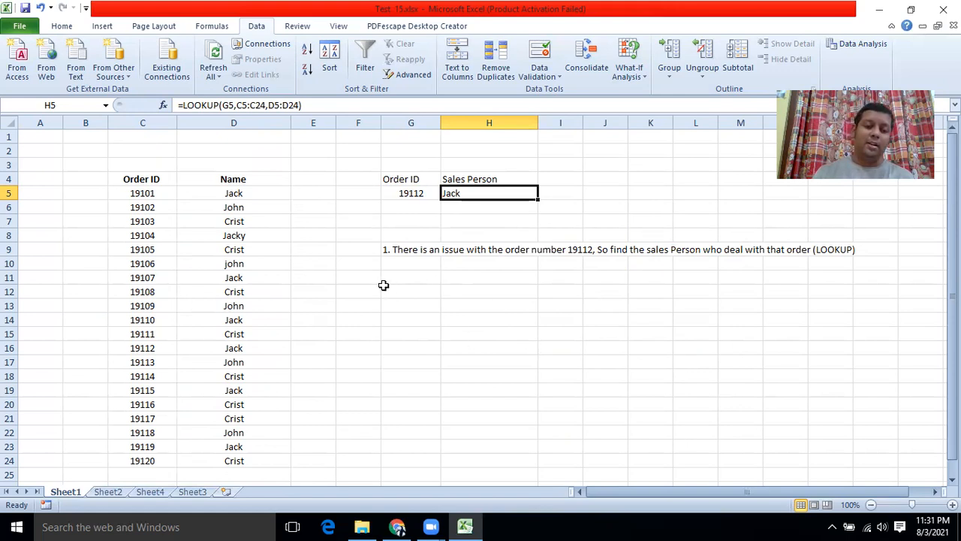
# Step: Switch to Sheet2, listing Height and Weight for persons P1–P15
pyautogui.click(114, 491)
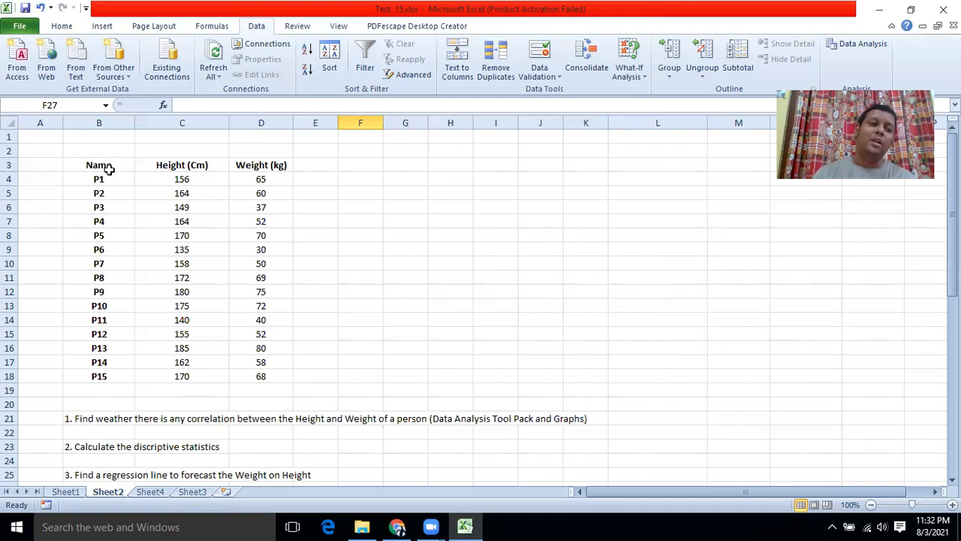
# Step: Review the Analysis ToolPak - VBA add-in in Excel Options, then cancel without changes
pyautogui.click(23, 26)
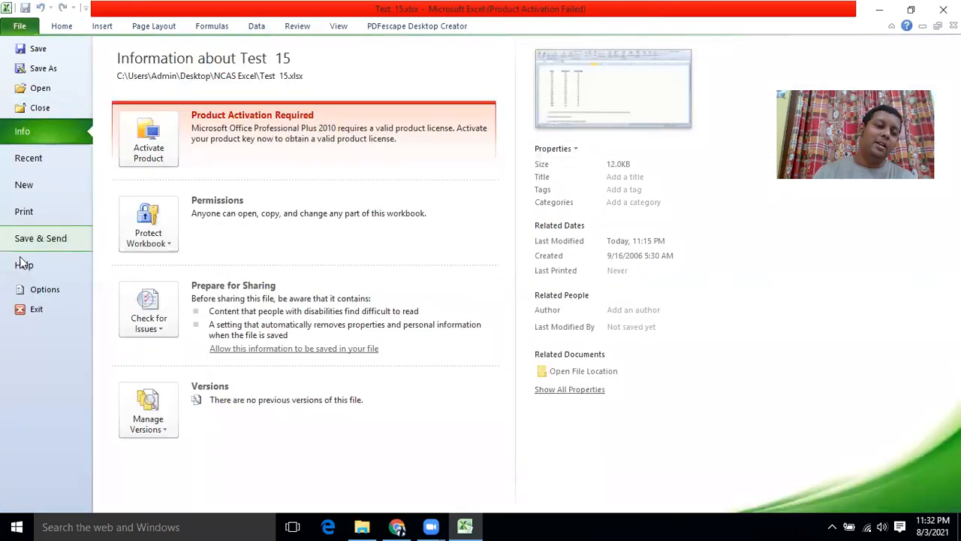
pyautogui.click(31, 292)
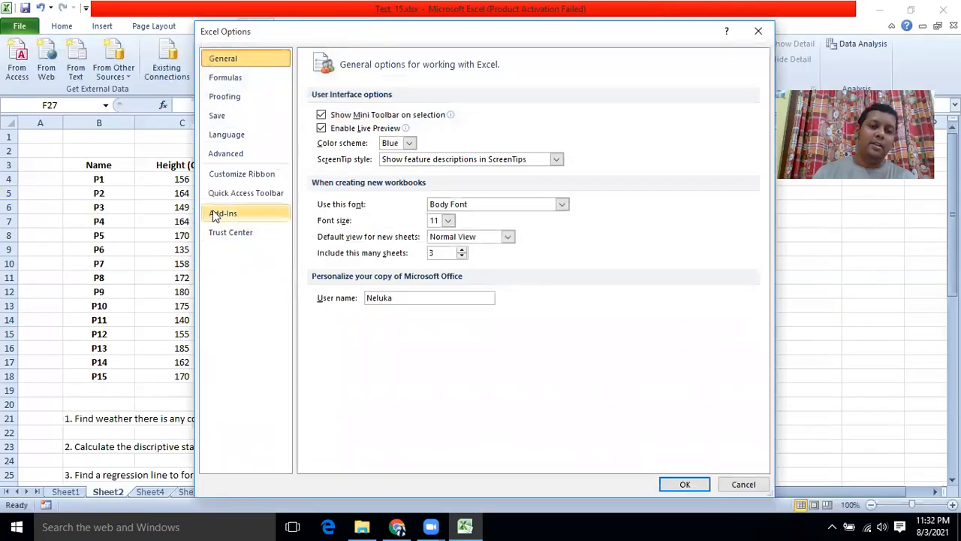
pyautogui.click(213, 214)
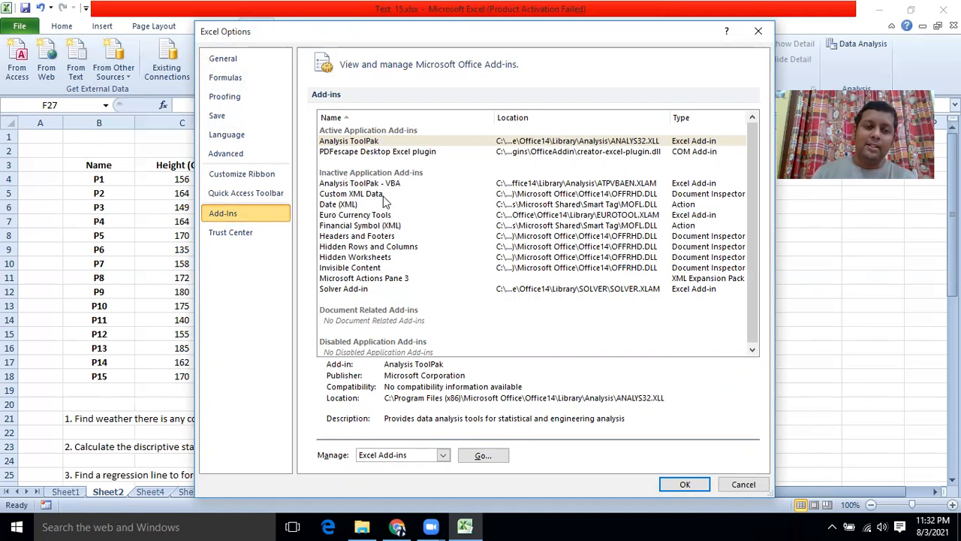
pyautogui.click(340, 186)
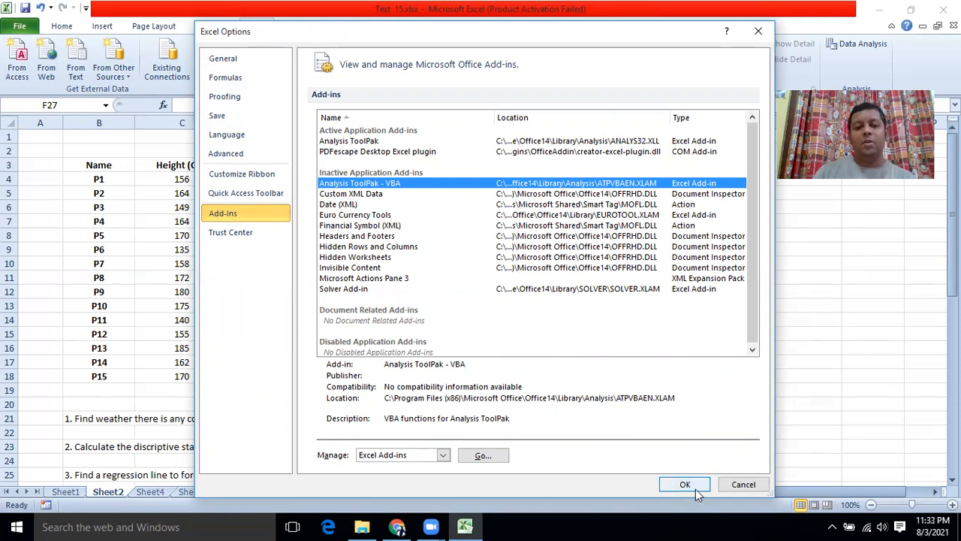
pyautogui.click(740, 485)
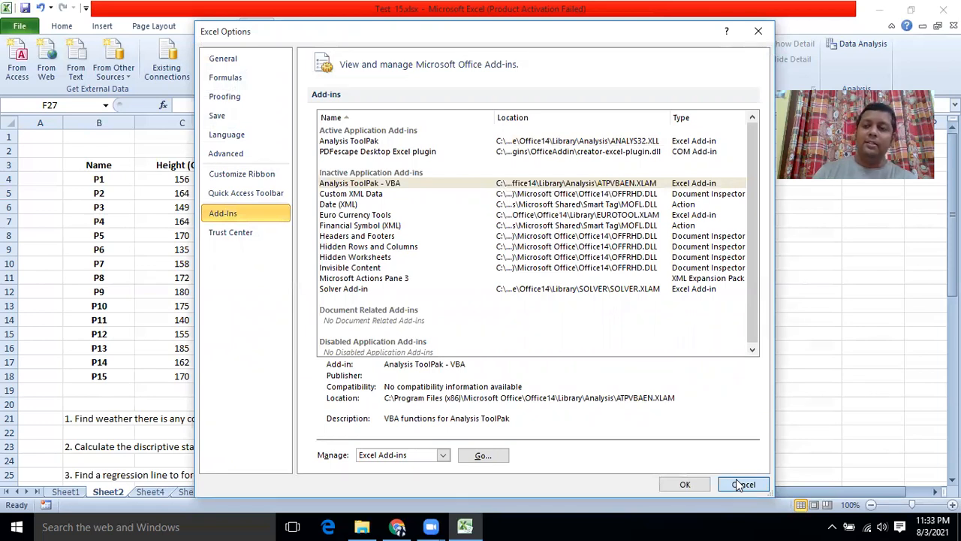
pyautogui.click(740, 484)
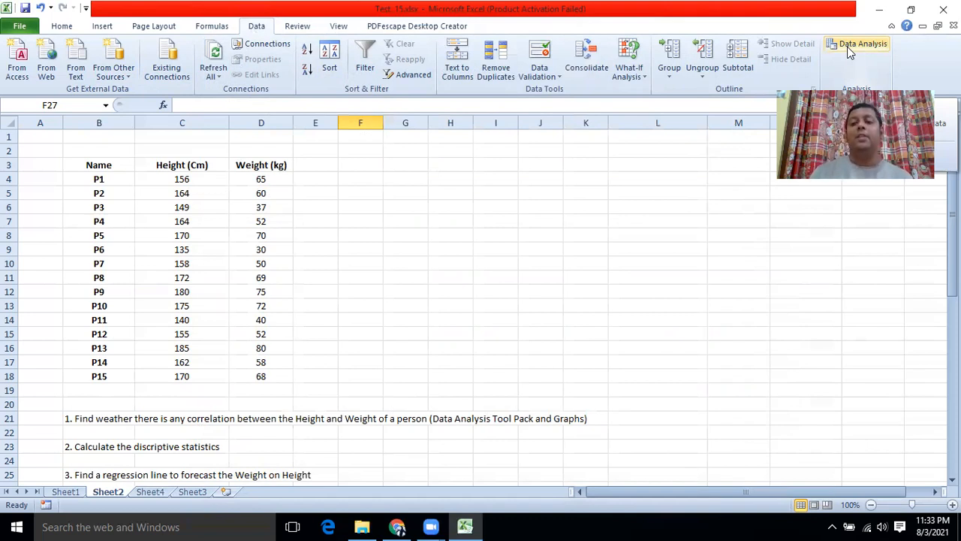
pyautogui.click(550, 39)
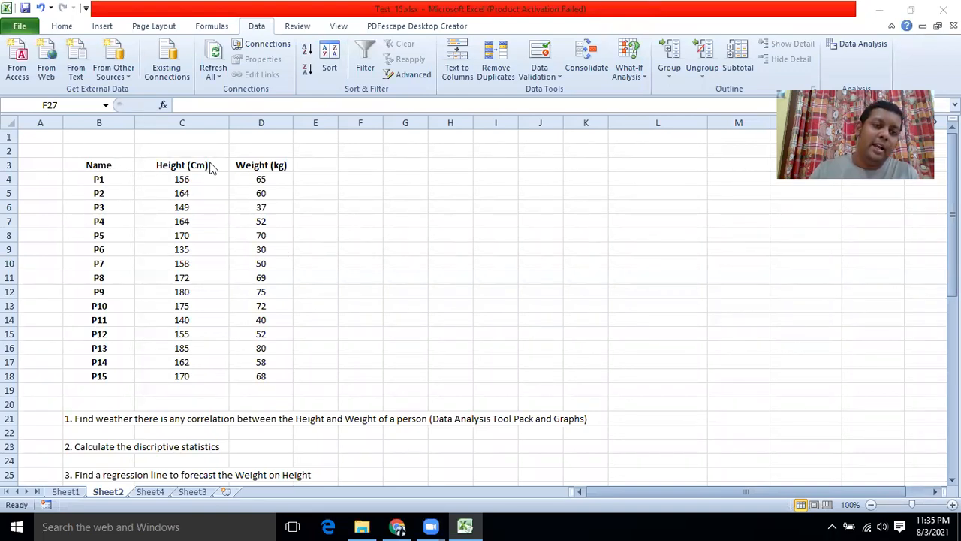
pyautogui.scroll(-1, 296, 274)
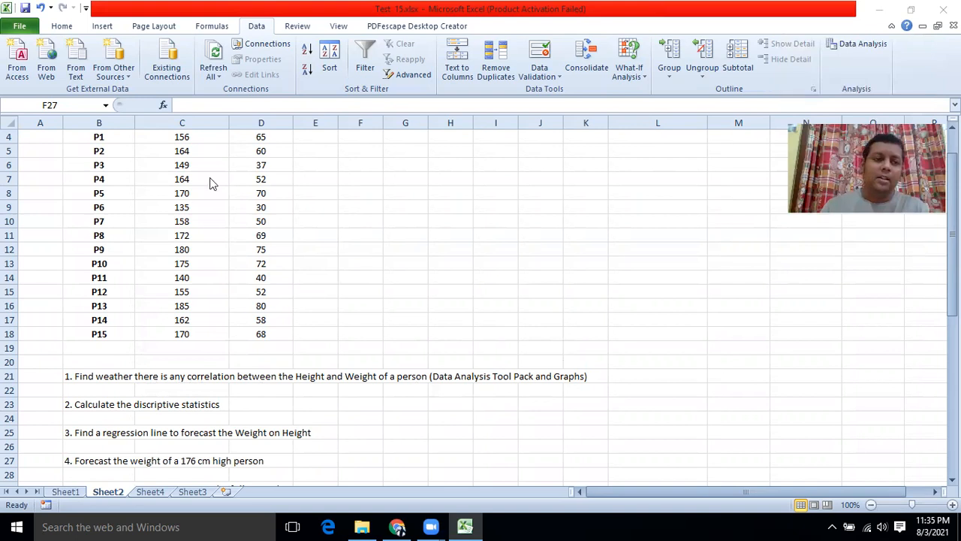
pyautogui.scroll(1, 210, 183)
# Step: Select C3:D18 and choose Correlation from the Data Analysis tools
pyautogui.moveTo(169, 164); pyautogui.dragTo(261, 376)
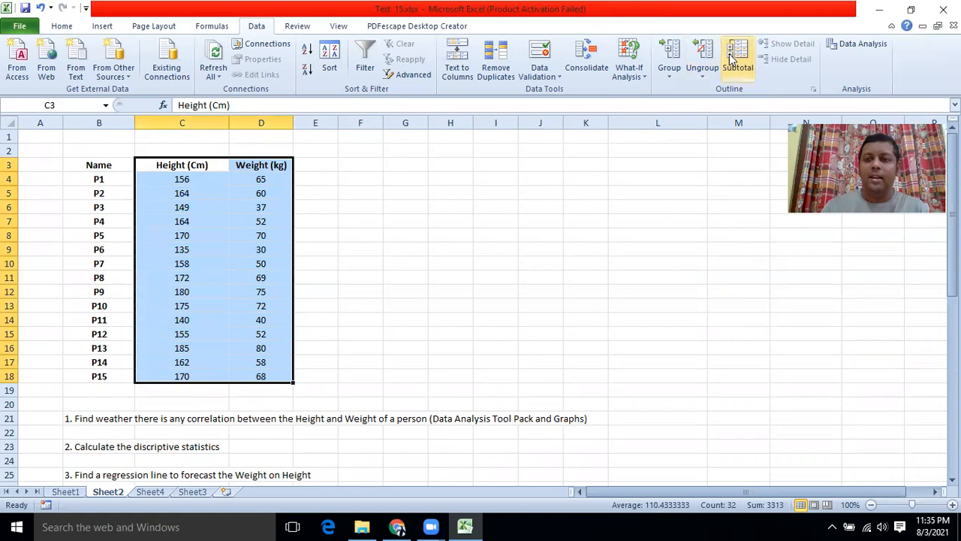
pyautogui.click(840, 45)
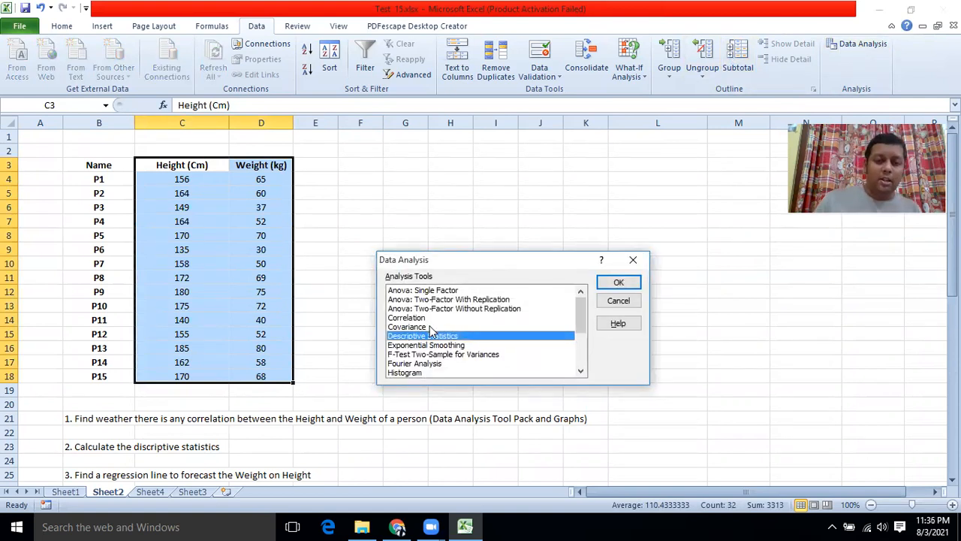
pyautogui.scroll(-2, 426, 326)
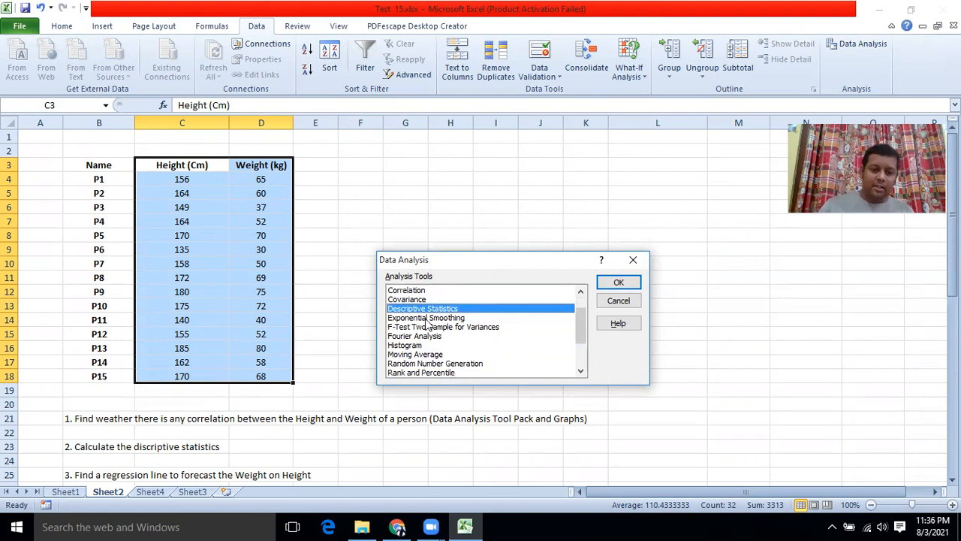
pyautogui.scroll(-1, 426, 324)
pyautogui.scroll(2, 427, 325)
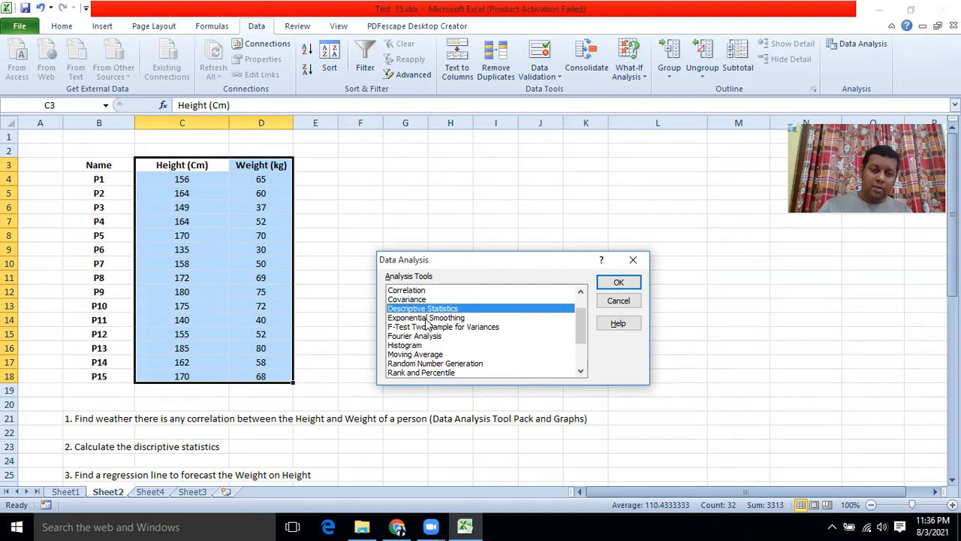
pyautogui.click(416, 291)
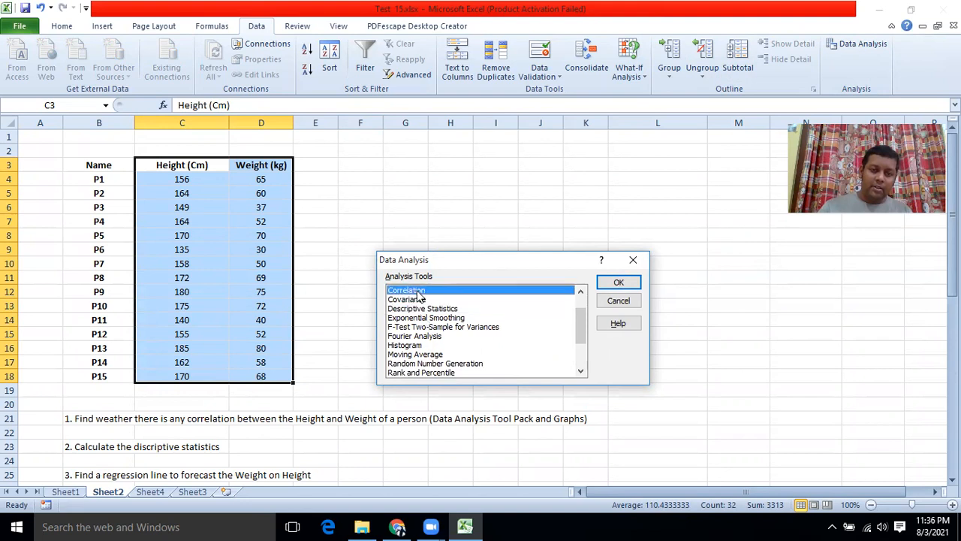
pyautogui.click(608, 282)
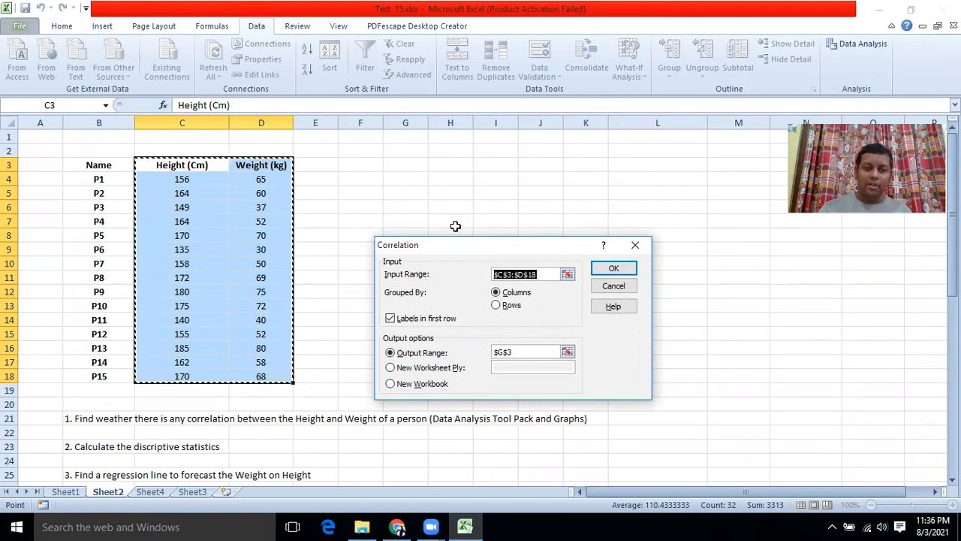
# Step: Output the correlation to L3, giving 0.940475984, then reselect C3:D18
pyautogui.click(564, 354)
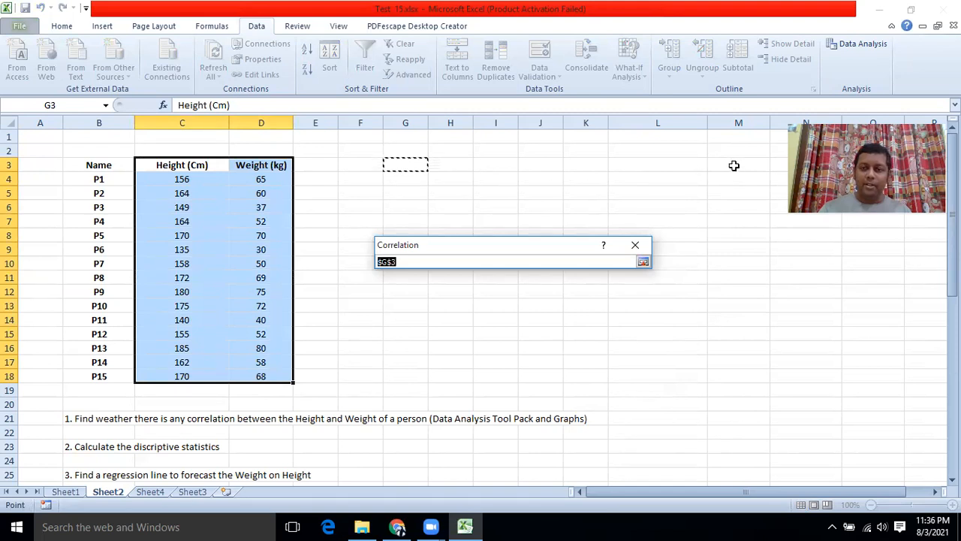
pyautogui.click(678, 164)
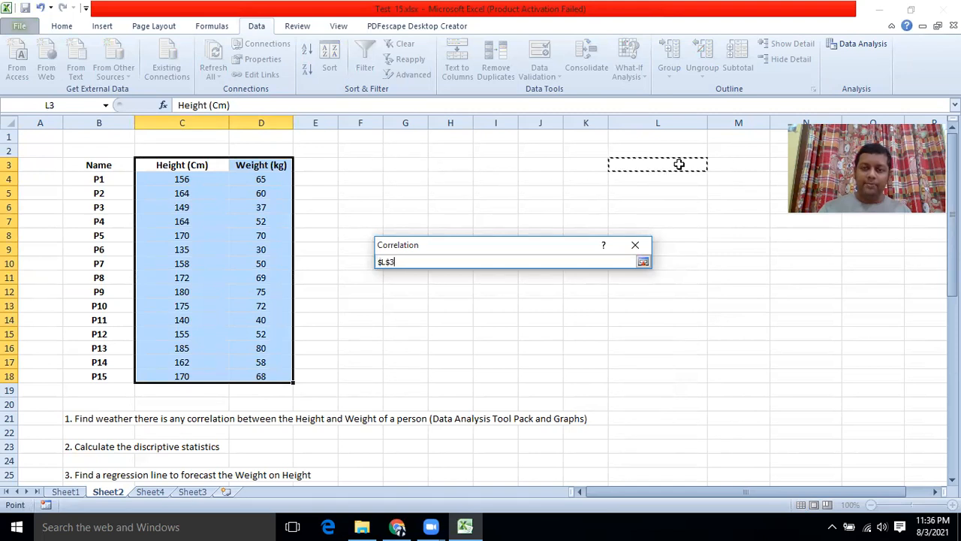
pyautogui.click(642, 260)
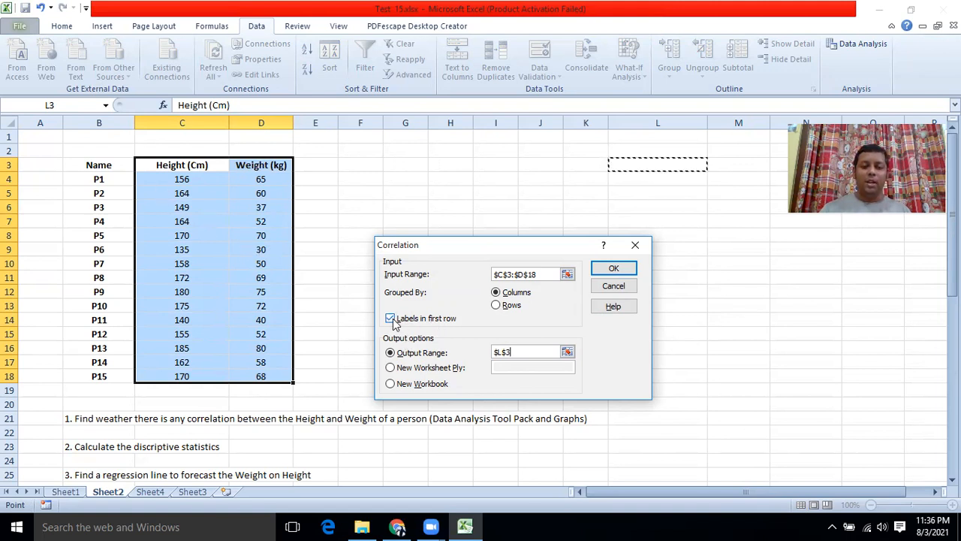
pyautogui.click(608, 269)
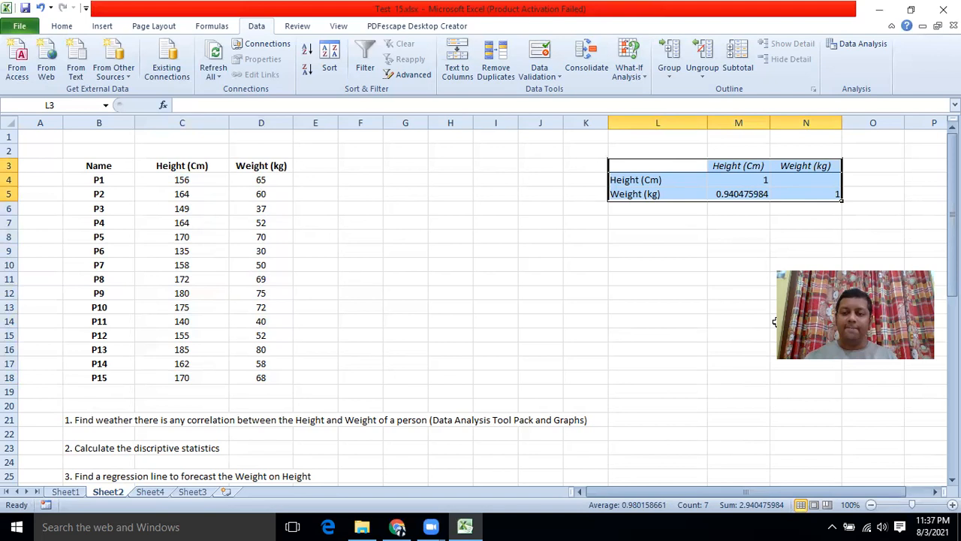
pyautogui.moveTo(835, 266); pyautogui.dragTo(778, 288)
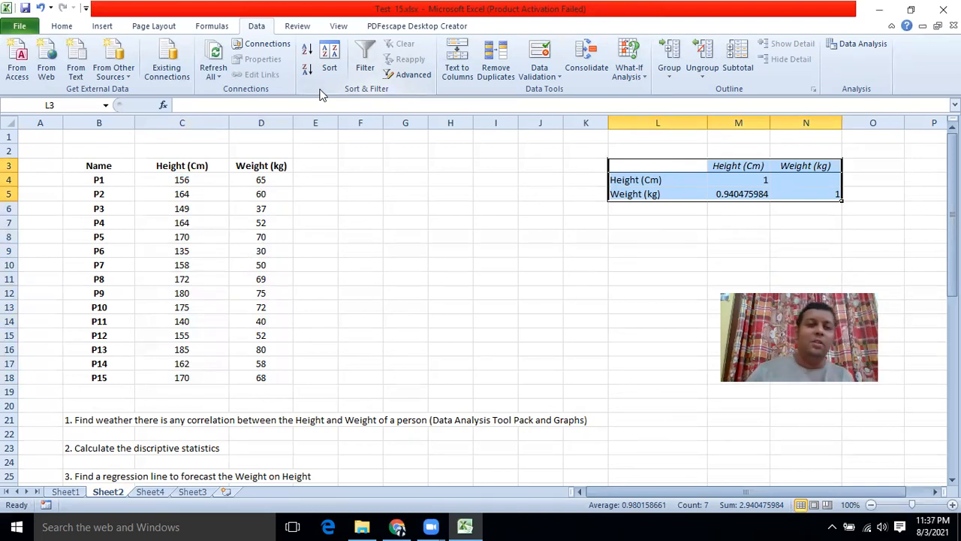
pyautogui.moveTo(163, 167); pyautogui.dragTo(258, 376)
# Step: Open the Regression tool and set the X range to the Weight values D3:D18
pyautogui.click(856, 44)
pyautogui.scroll(-1, 419, 331)
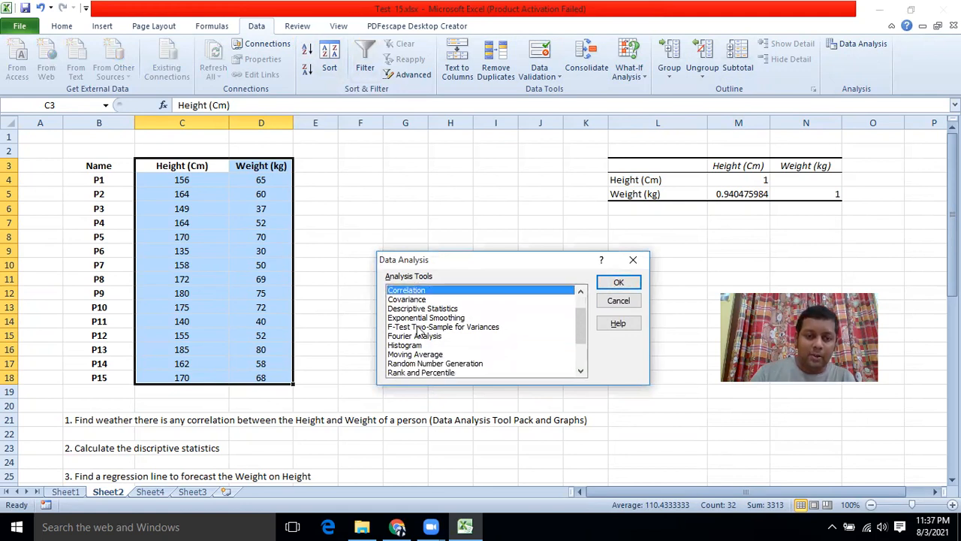
pyautogui.scroll(-1, 413, 324)
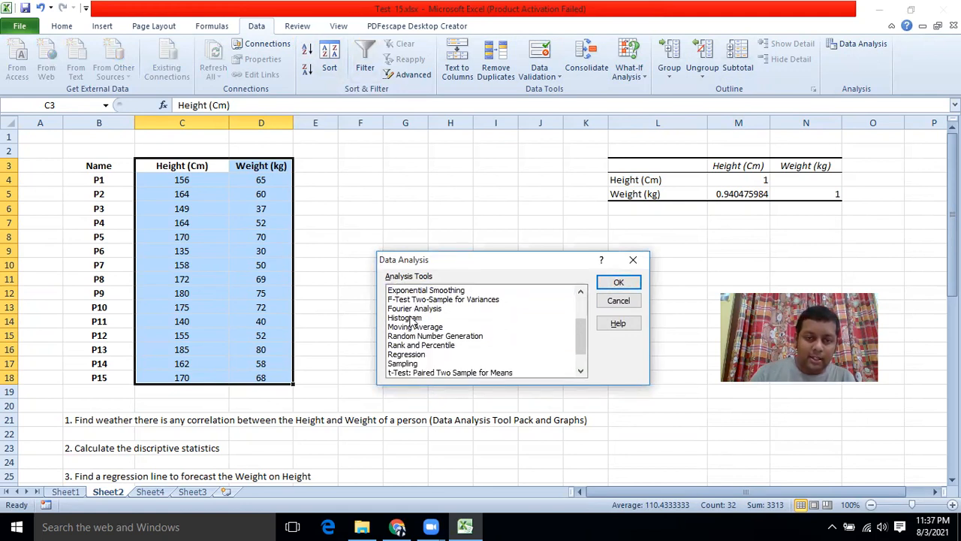
pyautogui.click(410, 354)
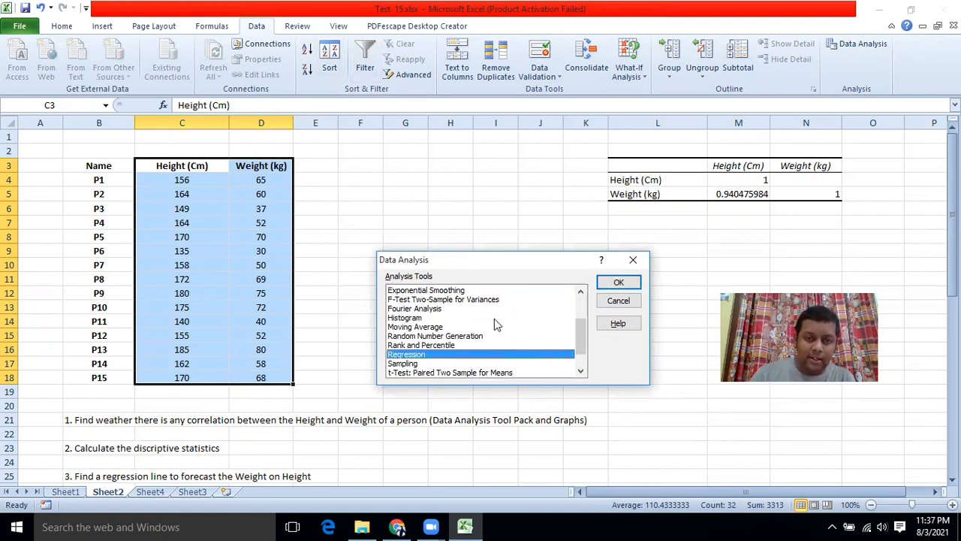
pyautogui.click(619, 282)
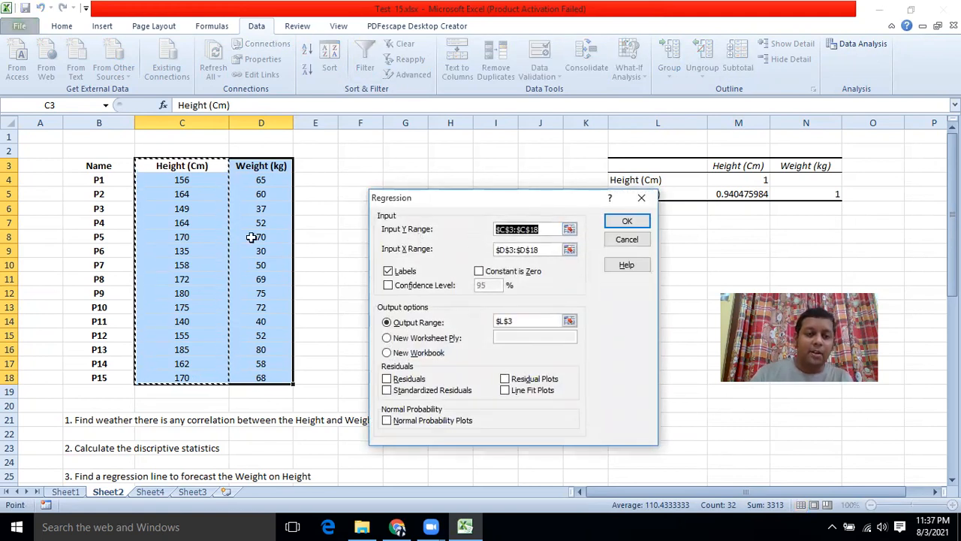
pyautogui.click(549, 251)
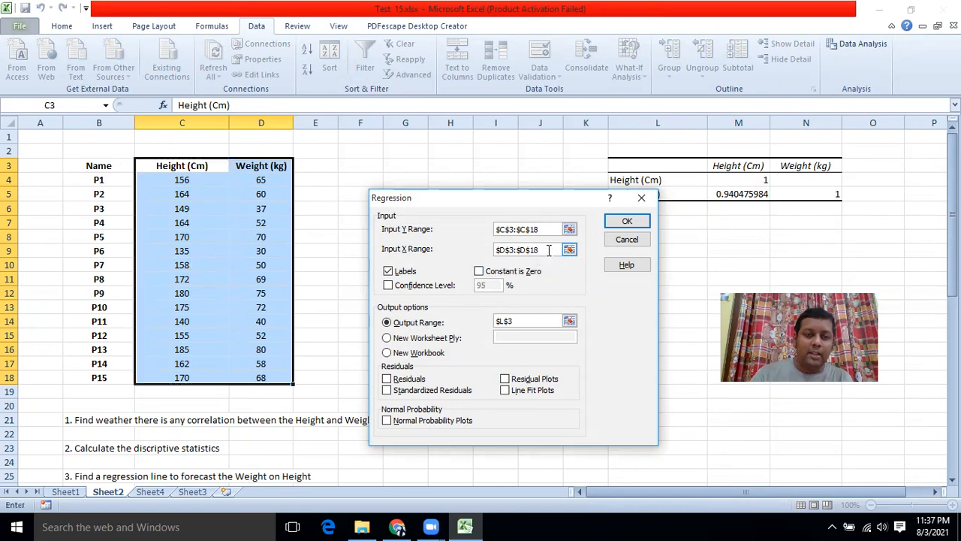
pyautogui.click(569, 251)
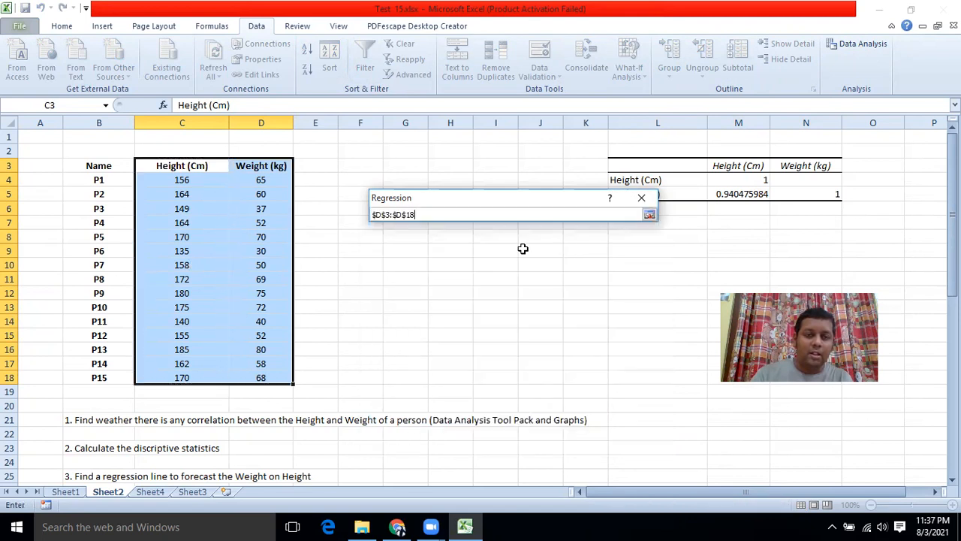
pyautogui.moveTo(272, 172); pyautogui.dragTo(263, 378)
pyautogui.click(650, 214)
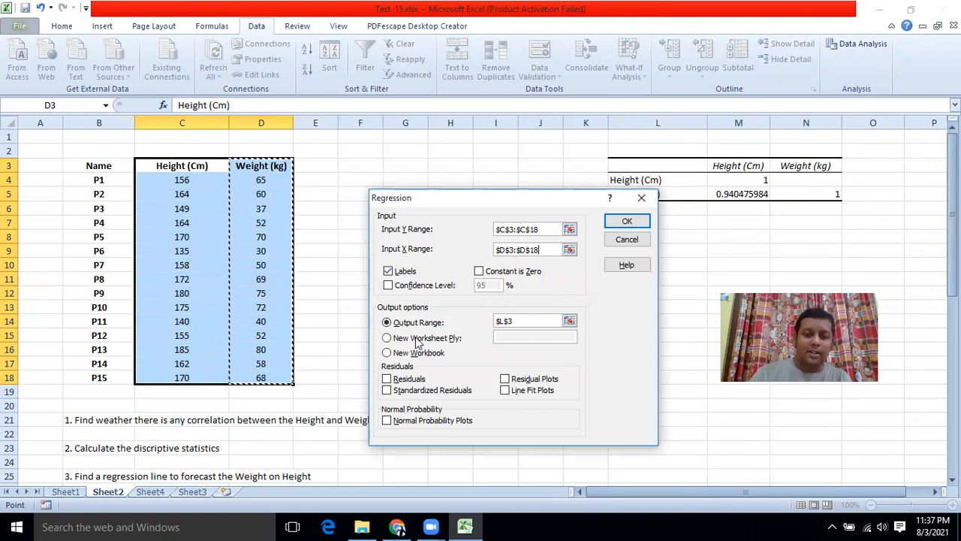
# Step: Send the regression output to L9 with a 95% confidence level, then run it
pyautogui.click(569, 319)
pyautogui.click(569, 321)
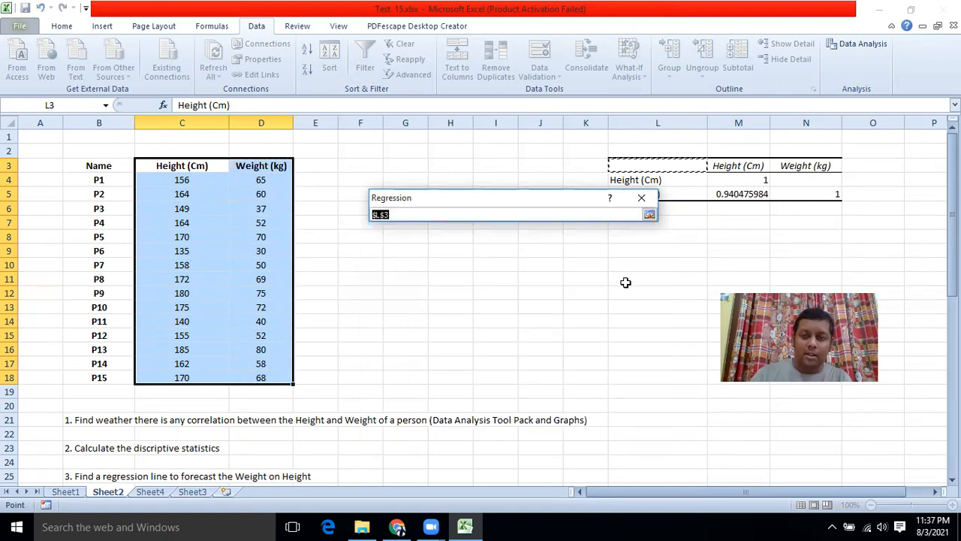
pyautogui.click(638, 251)
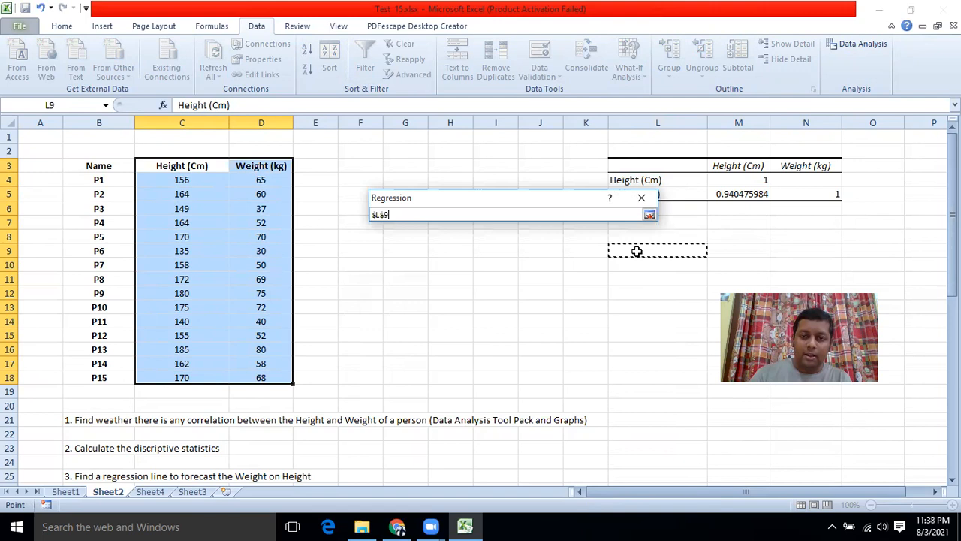
pyautogui.click(649, 214)
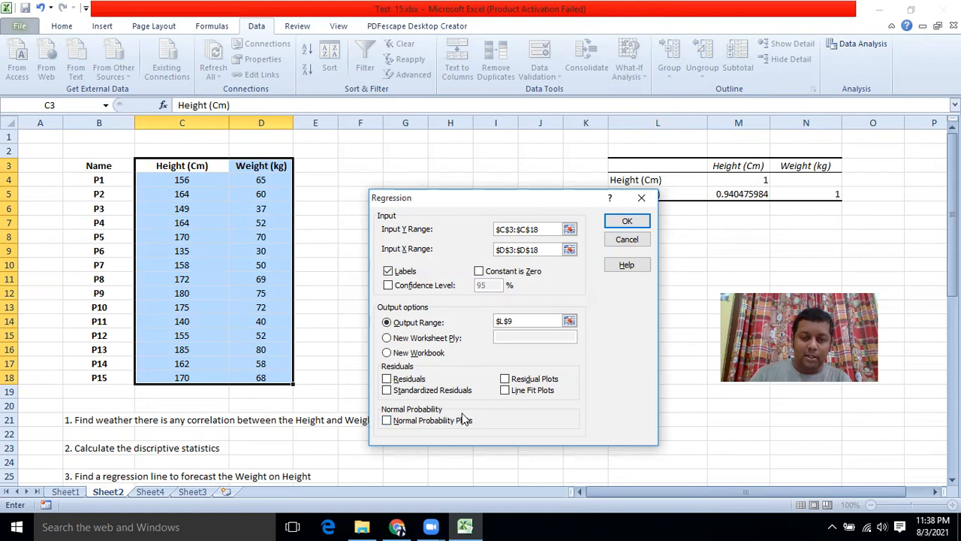
pyautogui.click(388, 286)
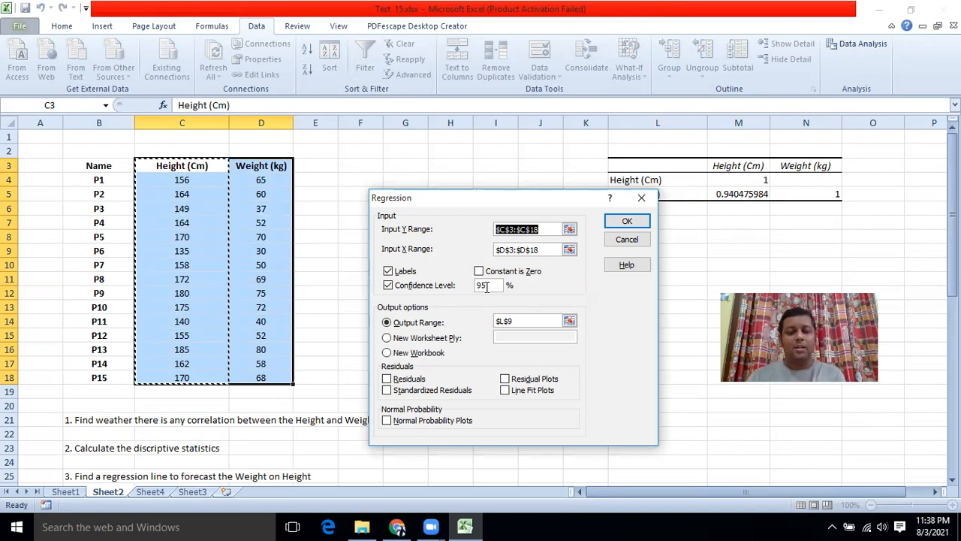
pyautogui.click(621, 224)
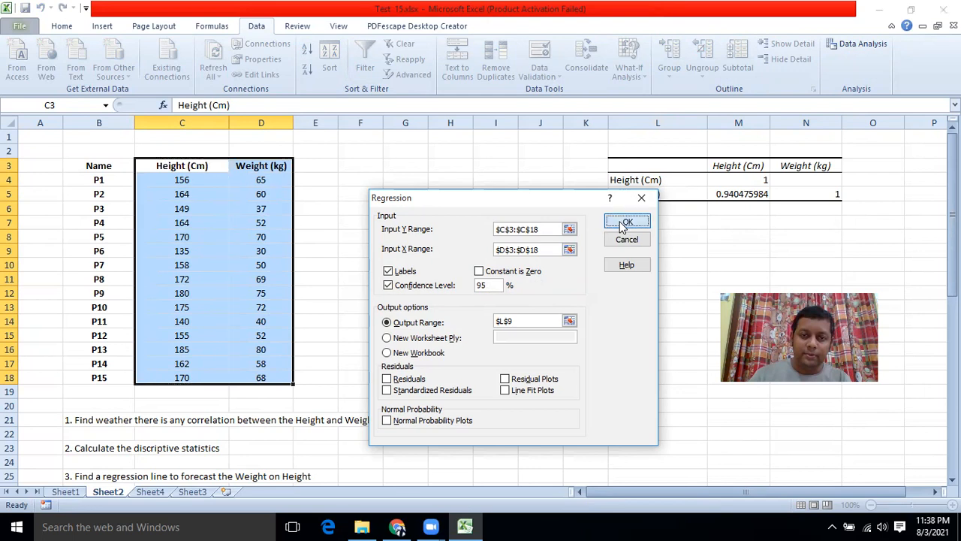
pyautogui.scroll(-2, 620, 220)
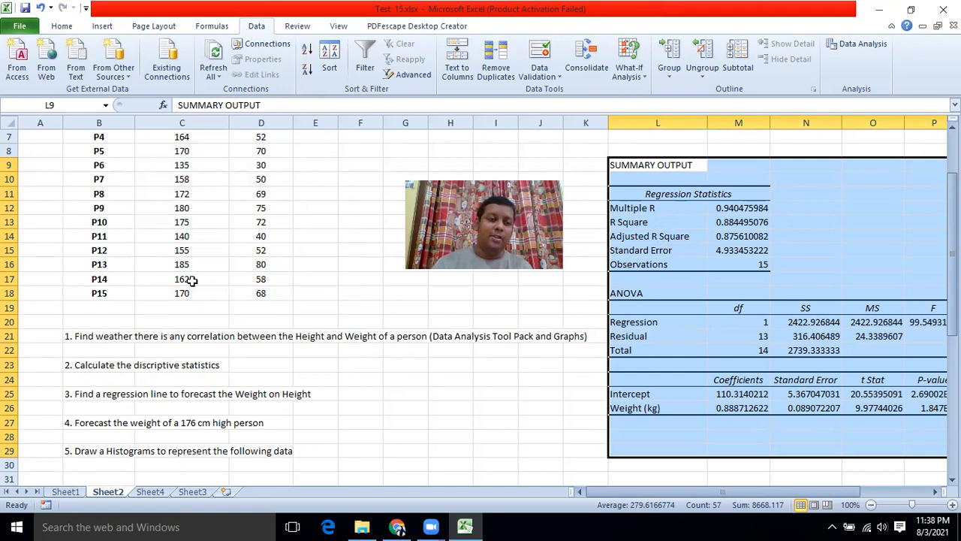
pyautogui.scroll(1, 150, 171)
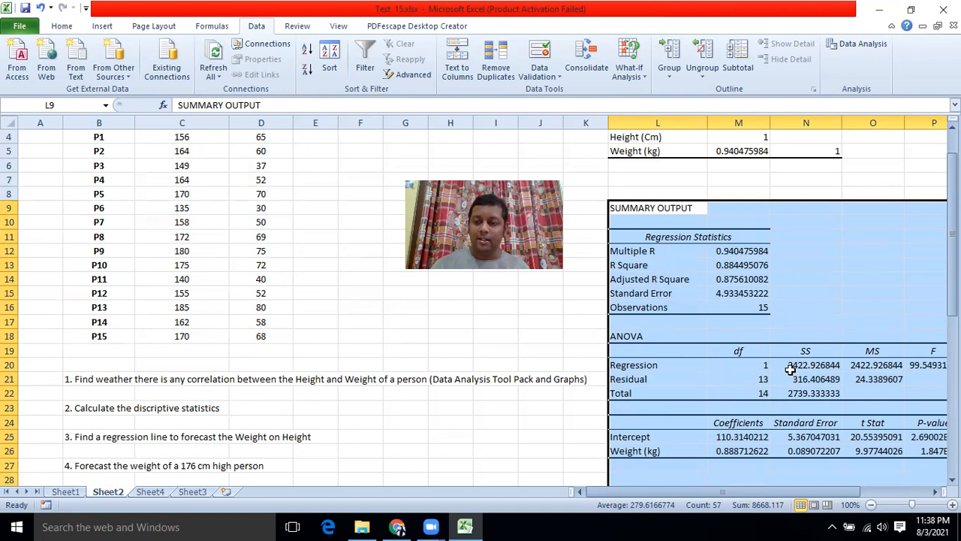
pyautogui.scroll(-1, 790, 372)
pyautogui.moveTo(778, 492); pyautogui.dragTo(811, 493)
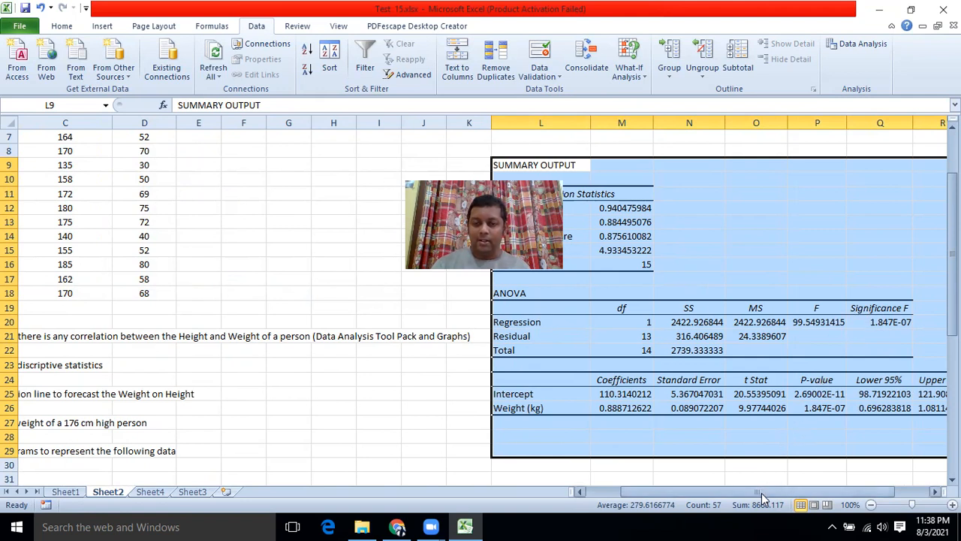
pyautogui.moveTo(761, 493); pyautogui.dragTo(726, 492)
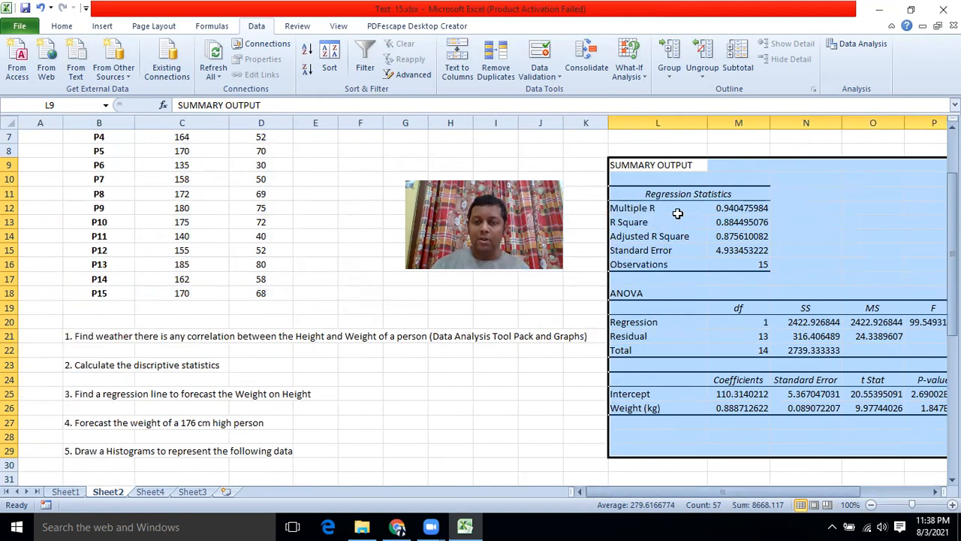
pyautogui.click(749, 219)
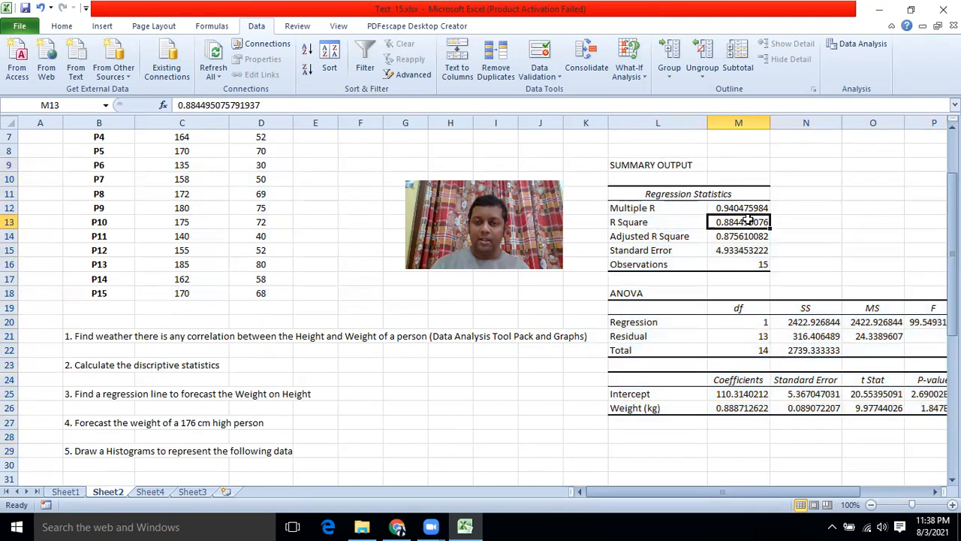
pyautogui.moveTo(708, 492); pyautogui.dragTo(782, 488)
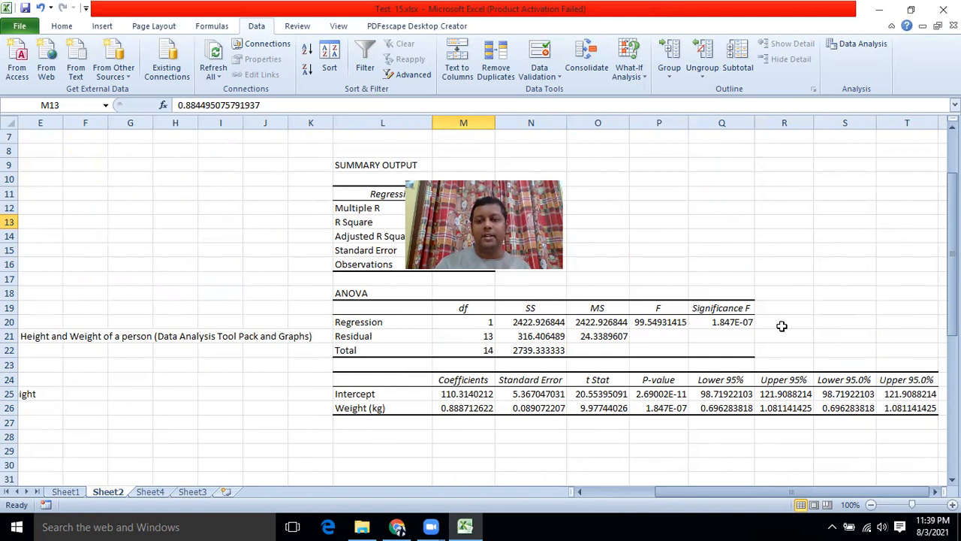
# Step: Copy the Significance F value from Q20 into cell R10
pyautogui.click(768, 194)
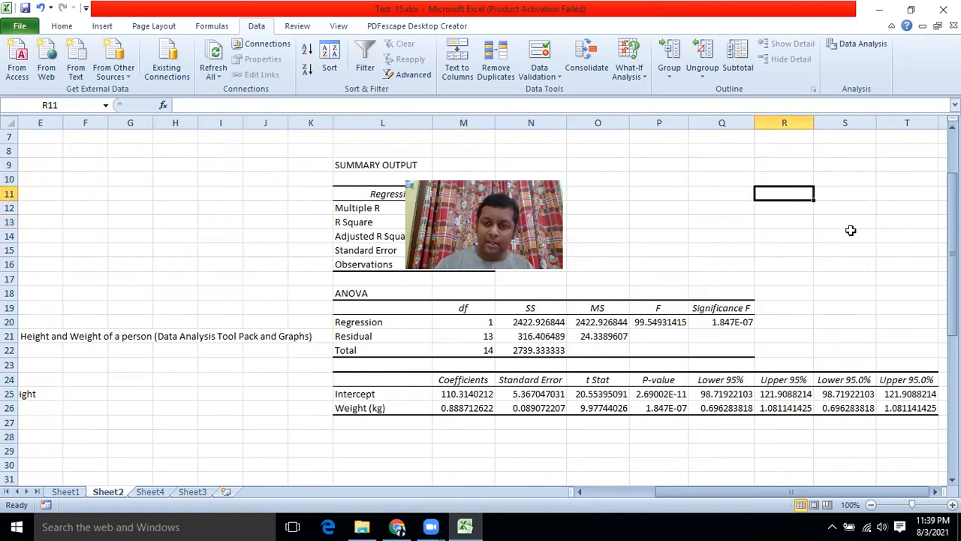
pyautogui.click(727, 320)
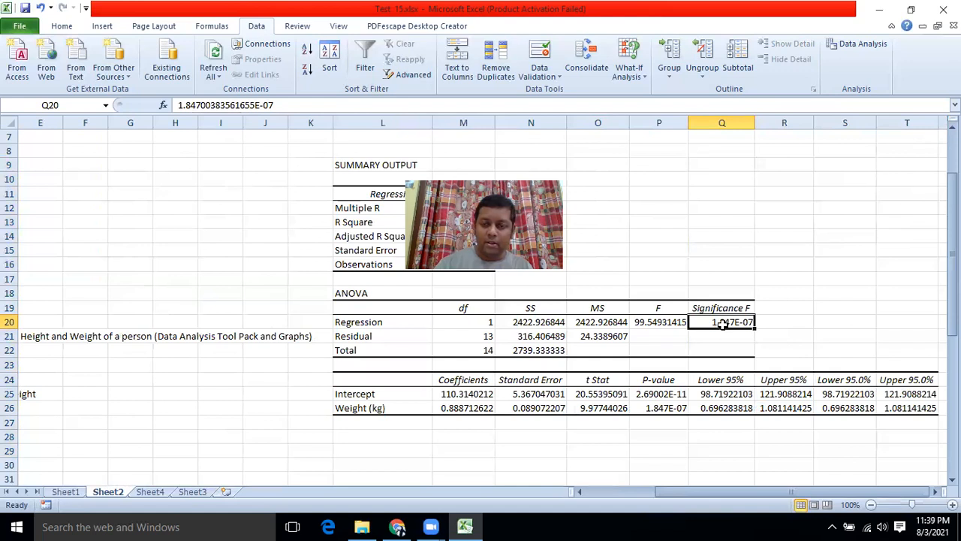
pyautogui.hotkey('ctrl', 'c')
pyautogui.click(772, 180)
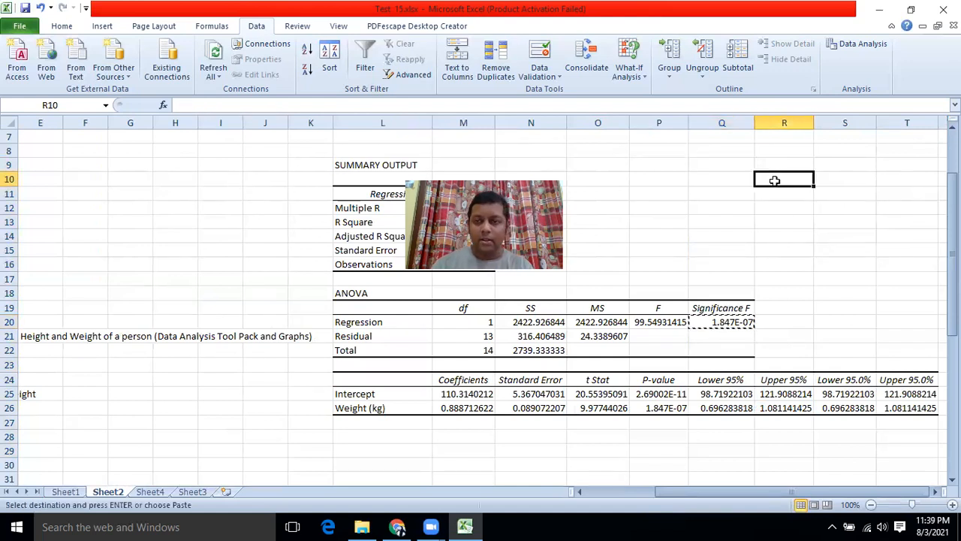
pyautogui.hotkey('ctrl', 'v')
pyautogui.click(782, 220)
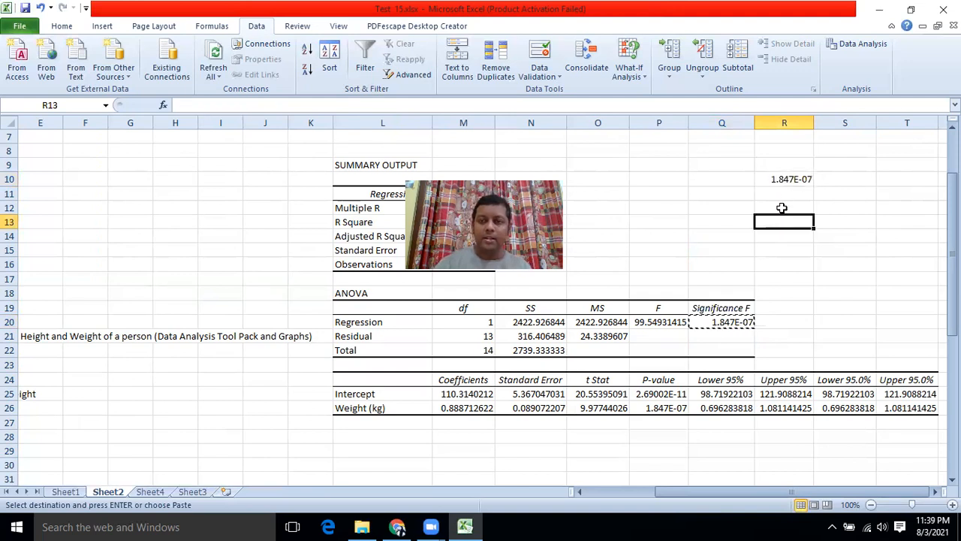
# Step: Widen column R to width 18 and clear the temporary copy from R10
pyautogui.moveTo(813, 121)
pyautogui.mouseDown()
pyautogui.moveTo(888, 118)
pyautogui.moveTo(828, 122)
pyautogui.mouseUp()
pyautogui.click(791, 179)
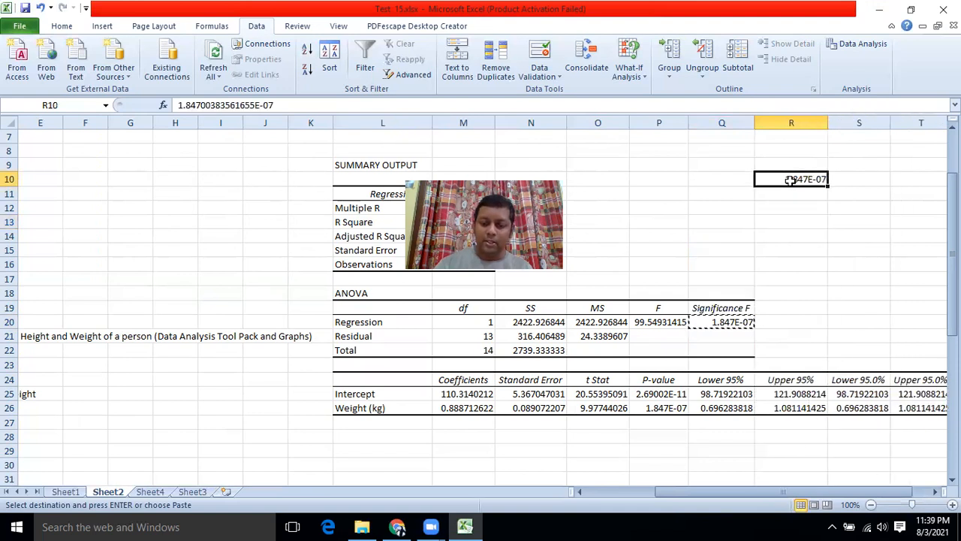
pyautogui.press('Delete')
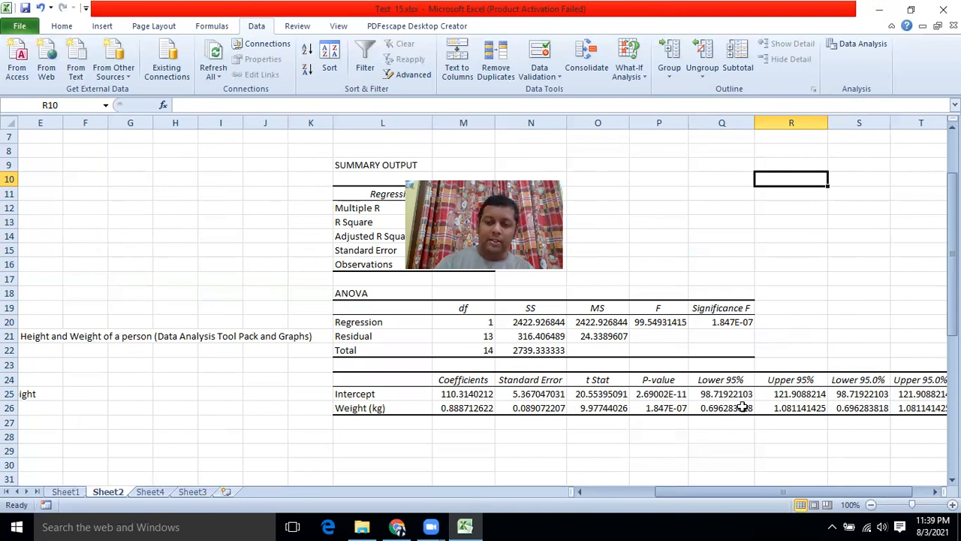
pyautogui.moveTo(684, 491); pyautogui.dragTo(616, 491)
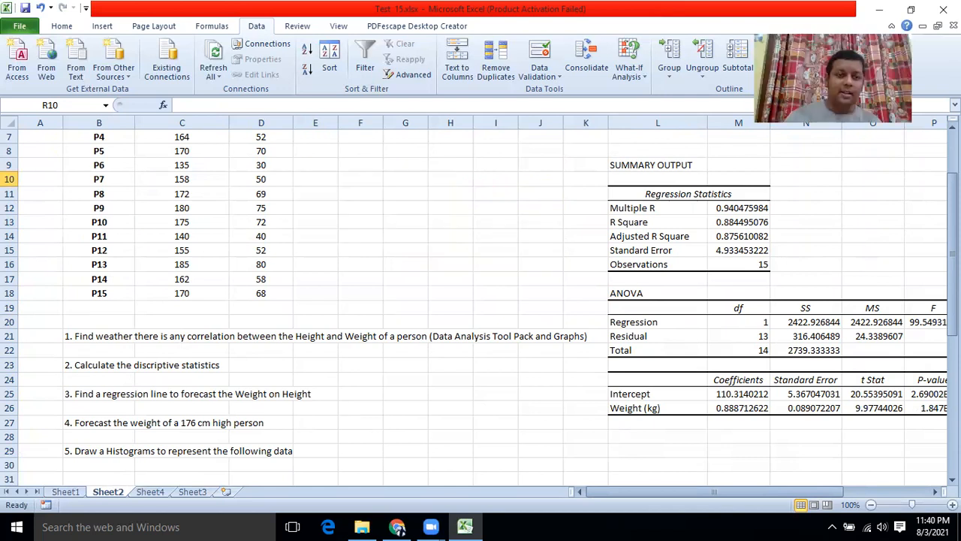
# Step: Insert a markers-only X Y scatter chart of the Height and Weight data C3:D18
pyautogui.scroll(2, 208, 205)
pyautogui.moveTo(177, 166); pyautogui.dragTo(262, 378)
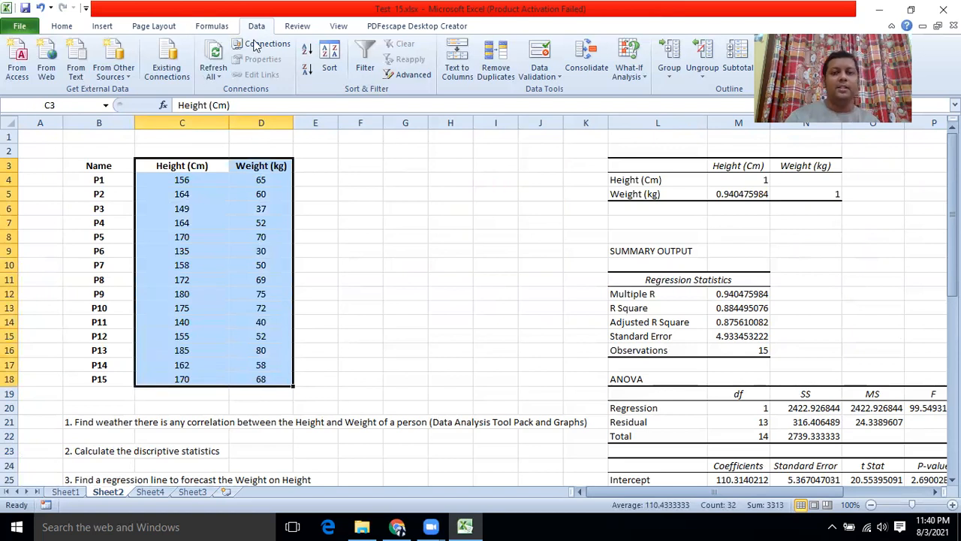
pyautogui.click(113, 28)
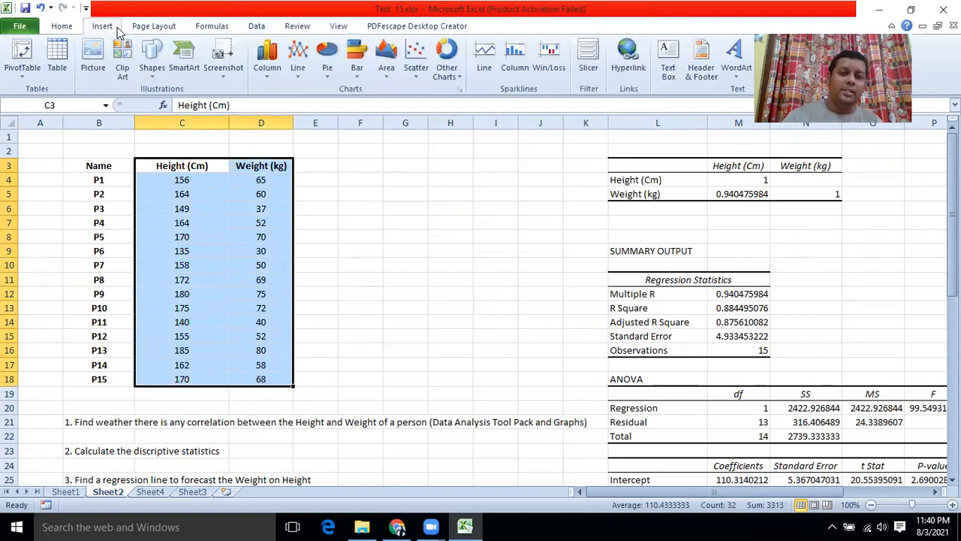
pyautogui.click(417, 75)
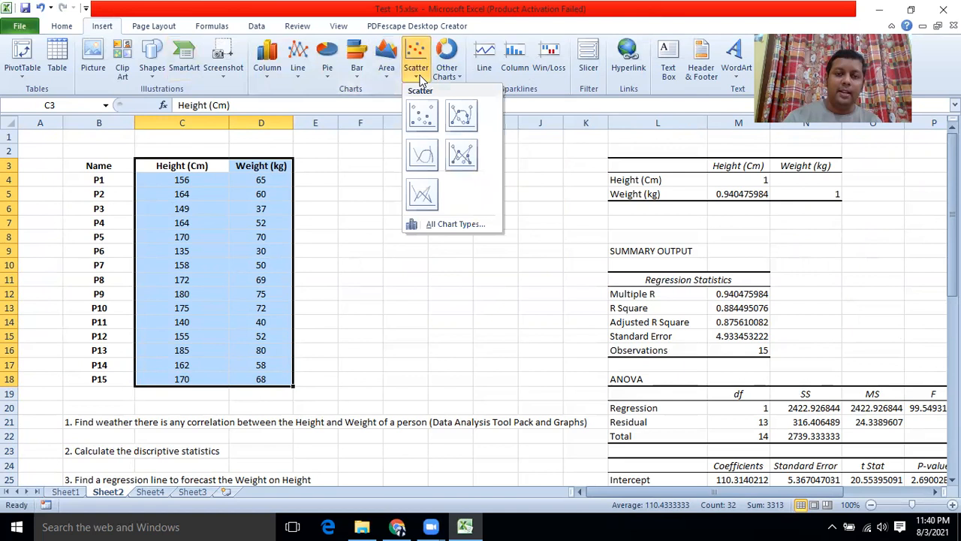
pyautogui.click(451, 224)
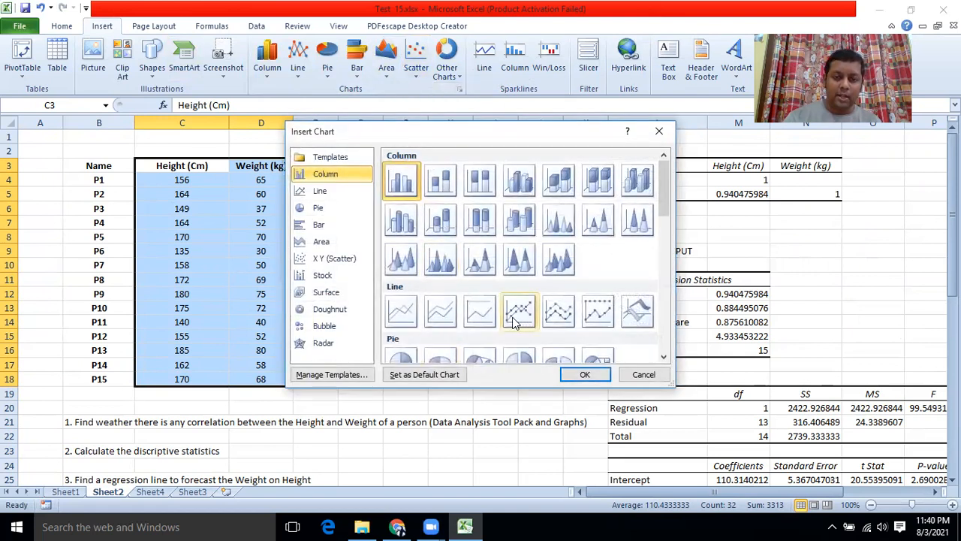
pyautogui.scroll(-5, 515, 321)
pyautogui.click(392, 240)
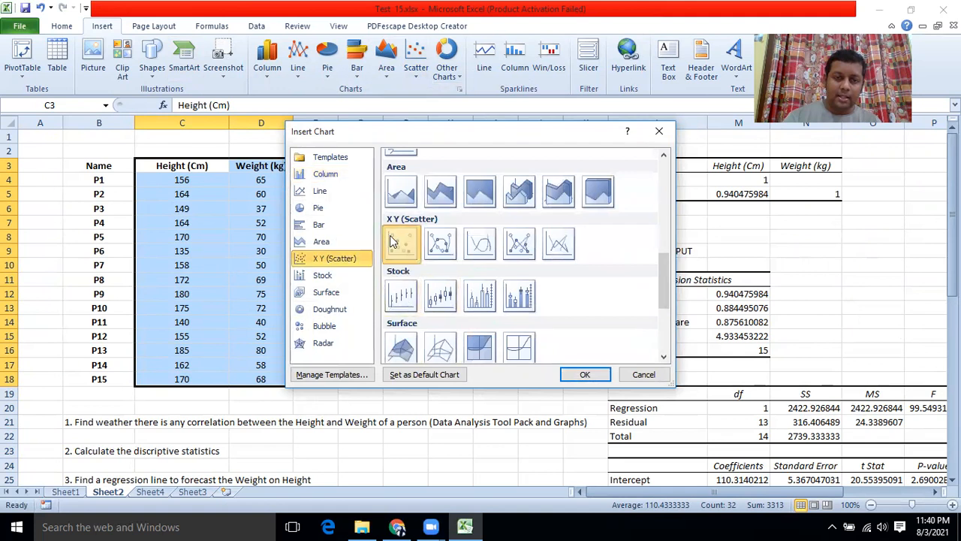
pyautogui.click(584, 375)
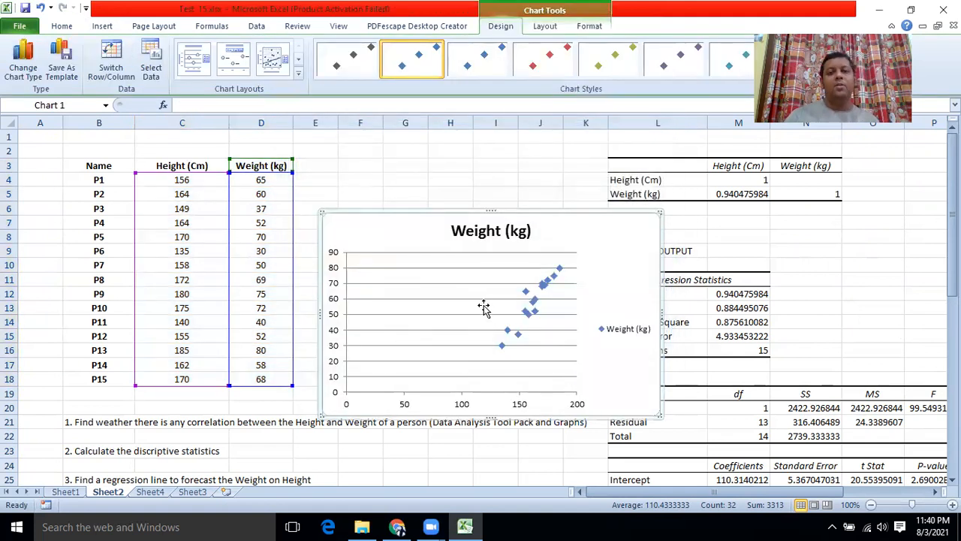
# Step: Drag the Weight (kg) scatter chart to sit under the ANOVA table
pyautogui.moveTo(392, 221); pyautogui.dragTo(414, 160)
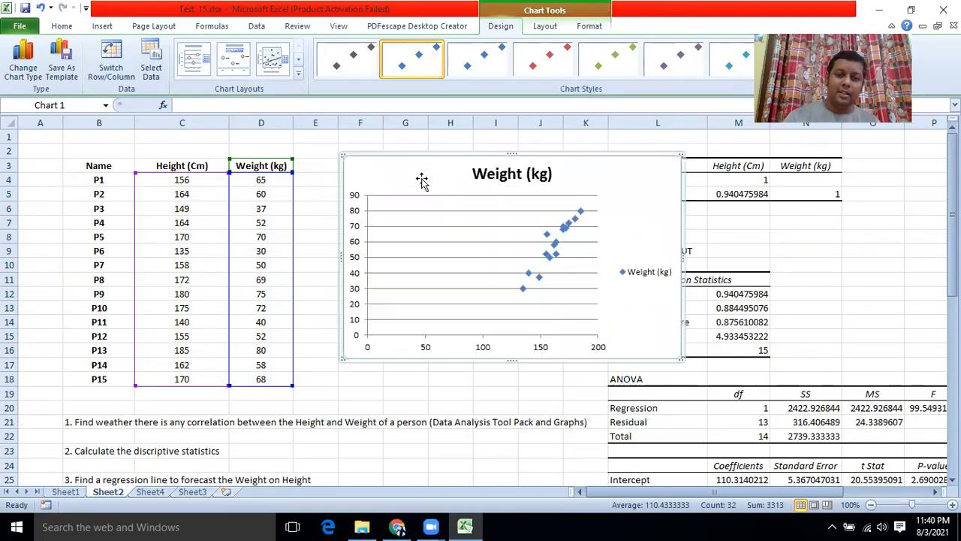
pyautogui.scroll(-2, 487, 191)
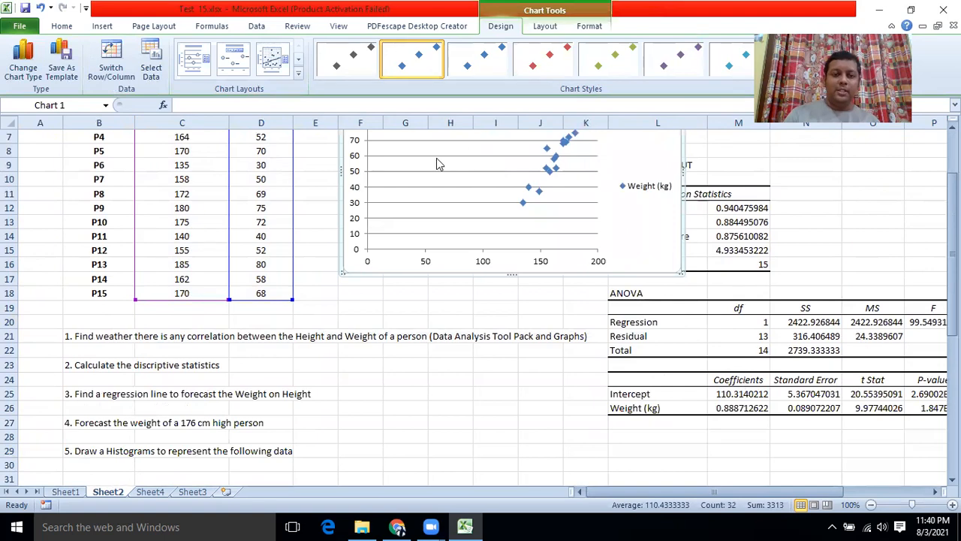
pyautogui.scroll(2, 420, 158)
pyautogui.moveTo(421, 178); pyautogui.dragTo(565, 436)
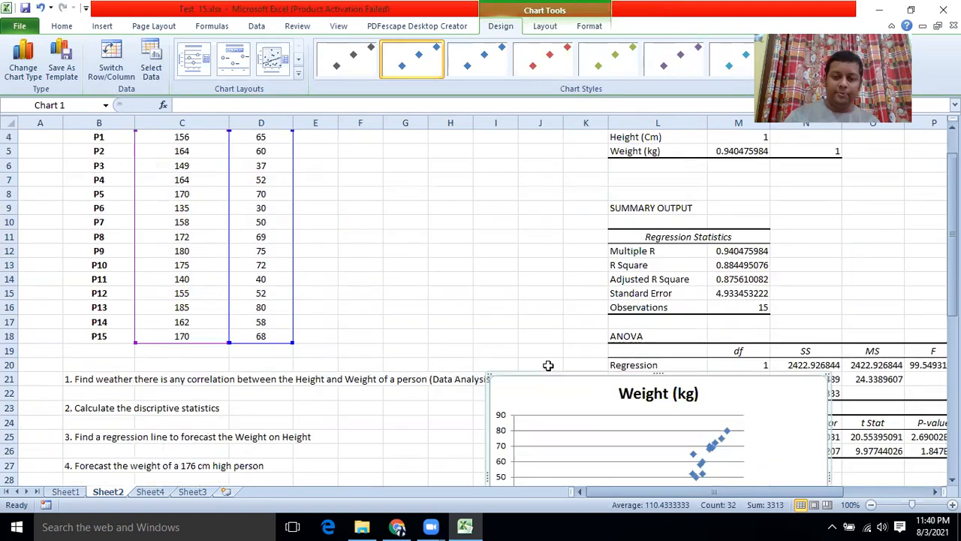
pyautogui.scroll(-6, 546, 301)
pyautogui.moveTo(547, 176); pyautogui.dragTo(658, 286)
pyautogui.scroll(2, 639, 300)
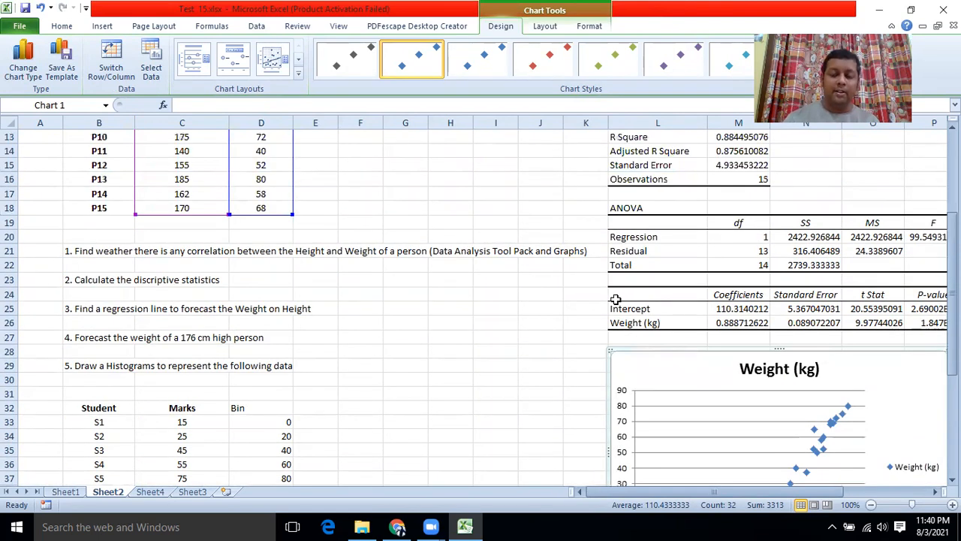
# Step: Add a linear trendline to the scatter chart showing its equation and R-squared value
pyautogui.click(540, 28)
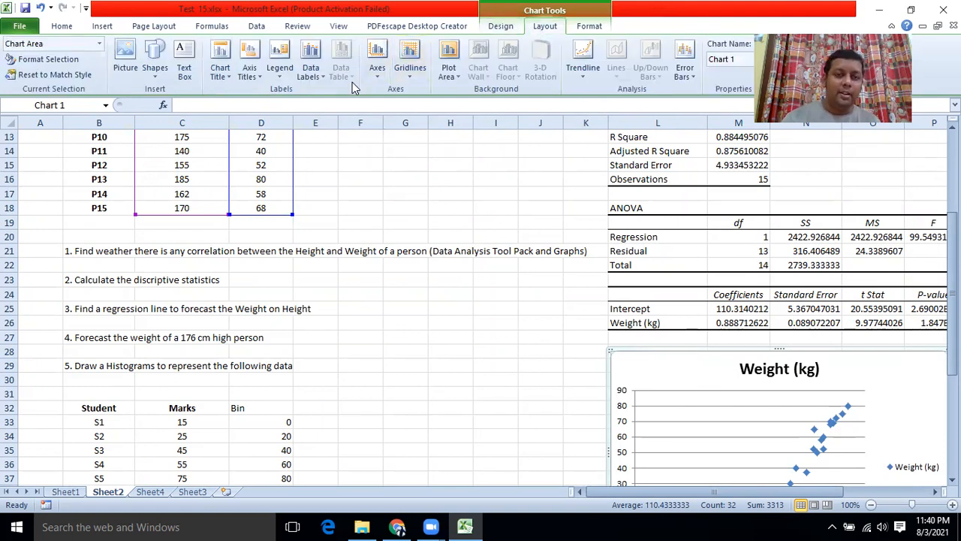
pyautogui.click(589, 77)
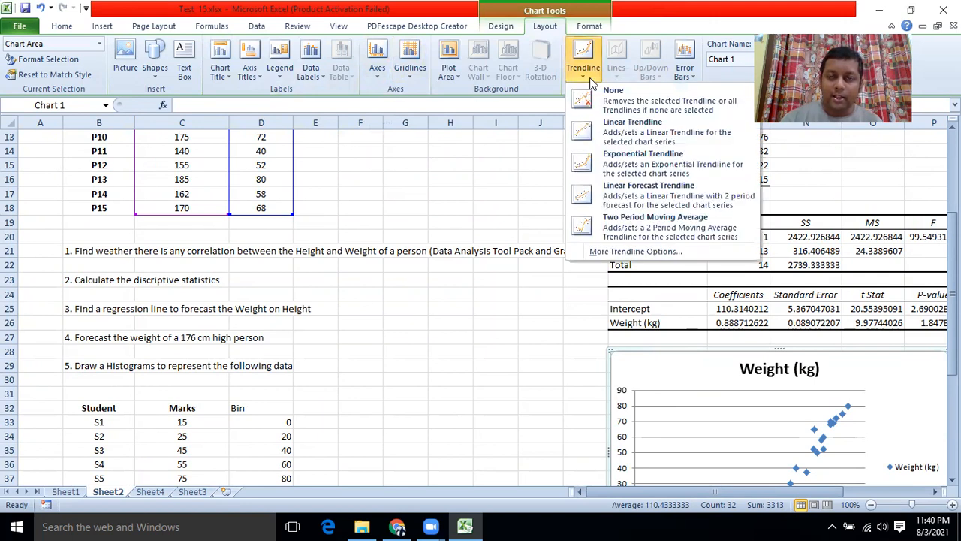
pyautogui.click(625, 253)
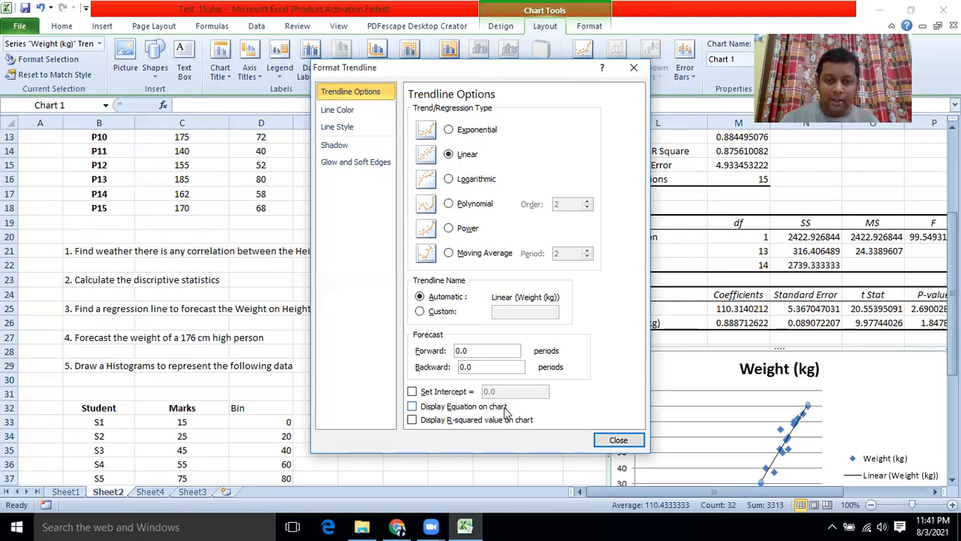
pyautogui.click(412, 406)
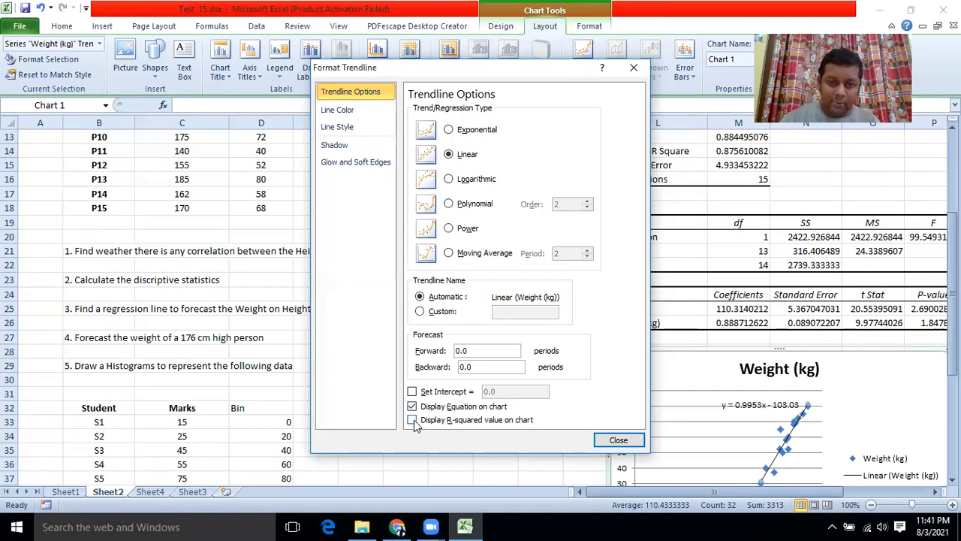
pyautogui.click(413, 420)
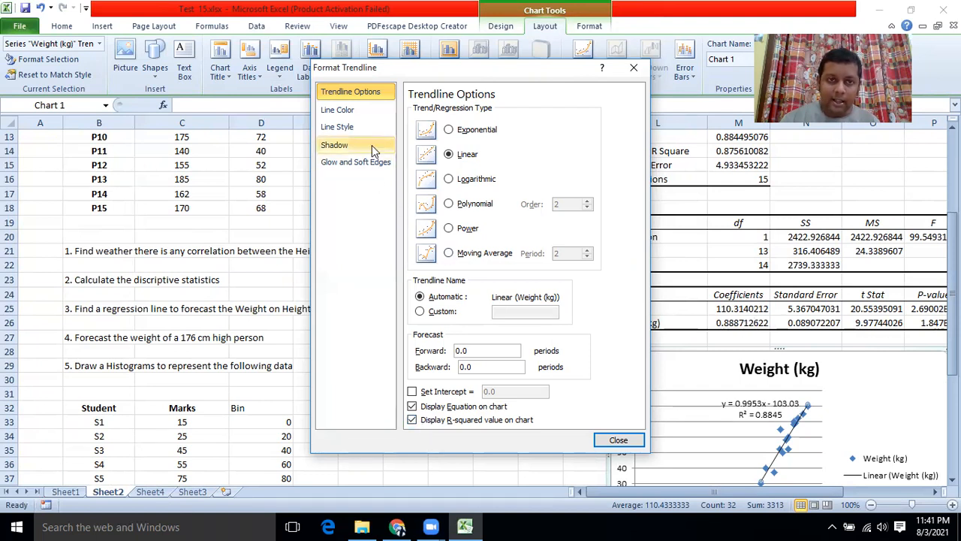
pyautogui.click(617, 440)
pyautogui.scroll(-3, 675, 420)
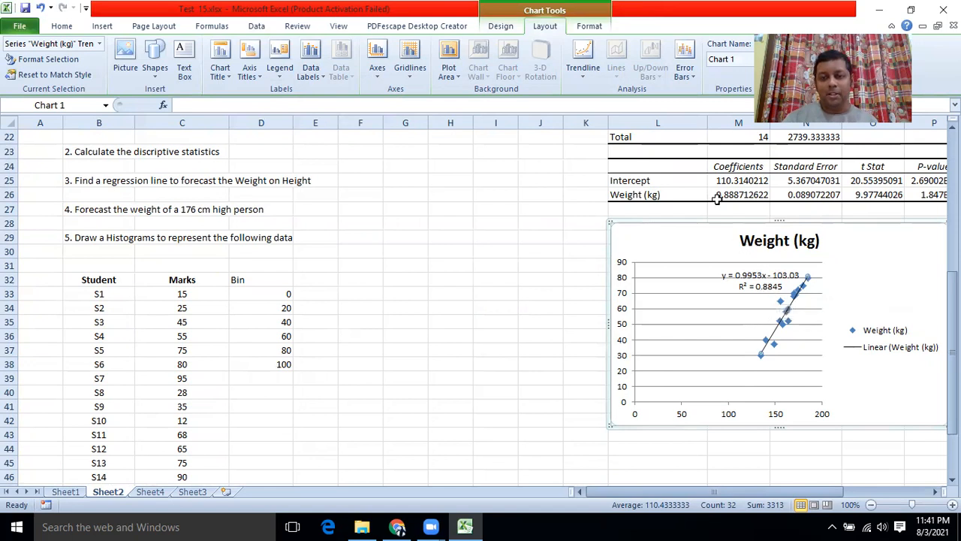
pyautogui.scroll(4, 723, 218)
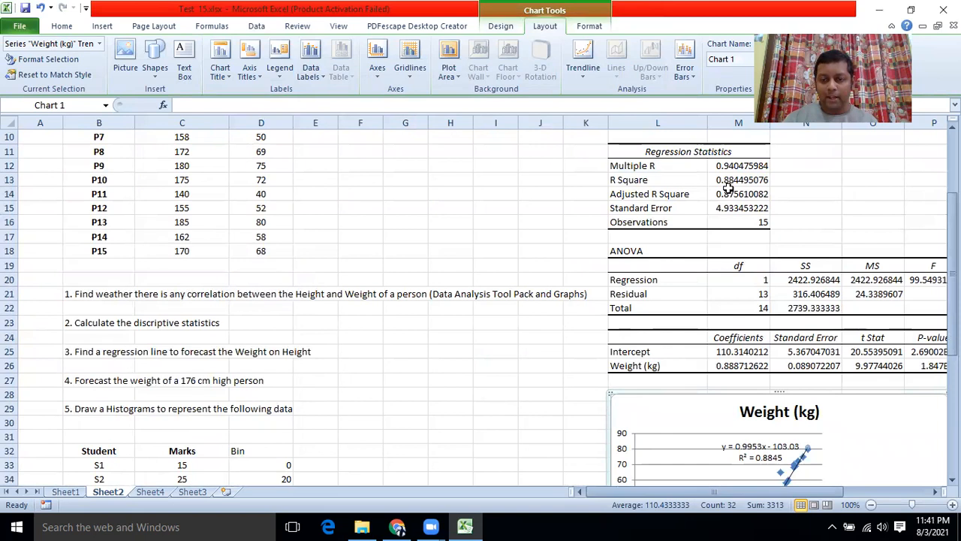
pyautogui.scroll(-2, 761, 451)
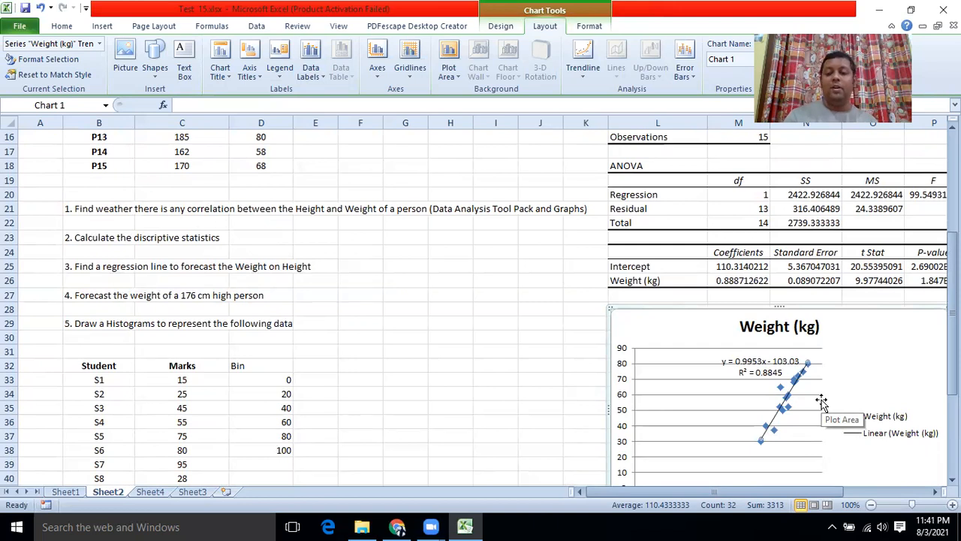
pyautogui.scroll(2, 791, 414)
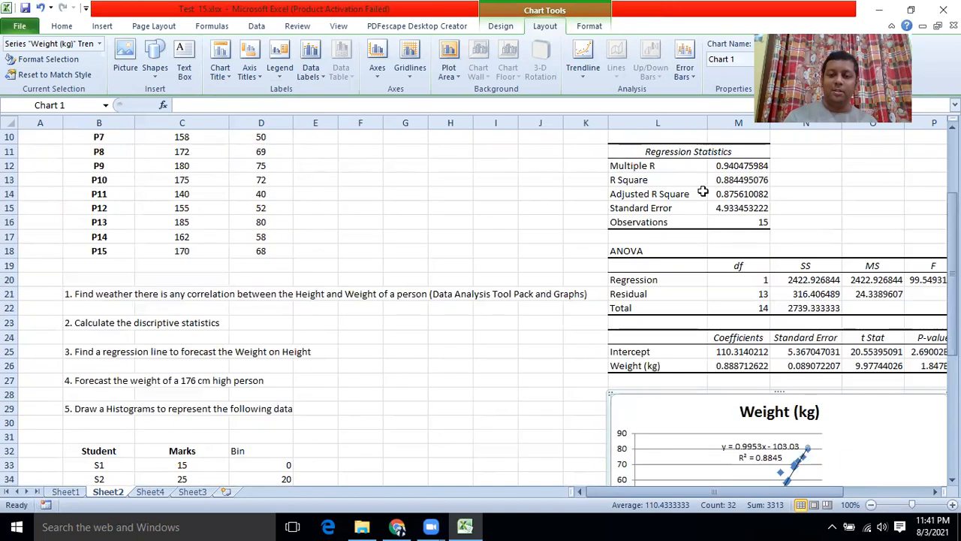
pyautogui.scroll(1, 768, 473)
pyautogui.scroll(-1, 764, 465)
pyautogui.scroll(-3, 763, 466)
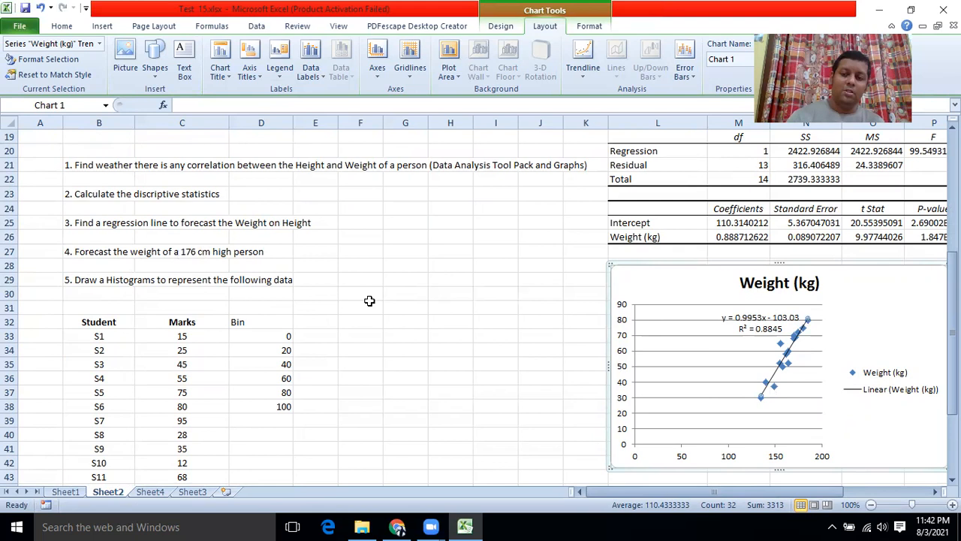
# Step: Enter =(0.9953*176)-103.03 in G28 to get the forecast weight 72.1428
pyautogui.click(394, 264)
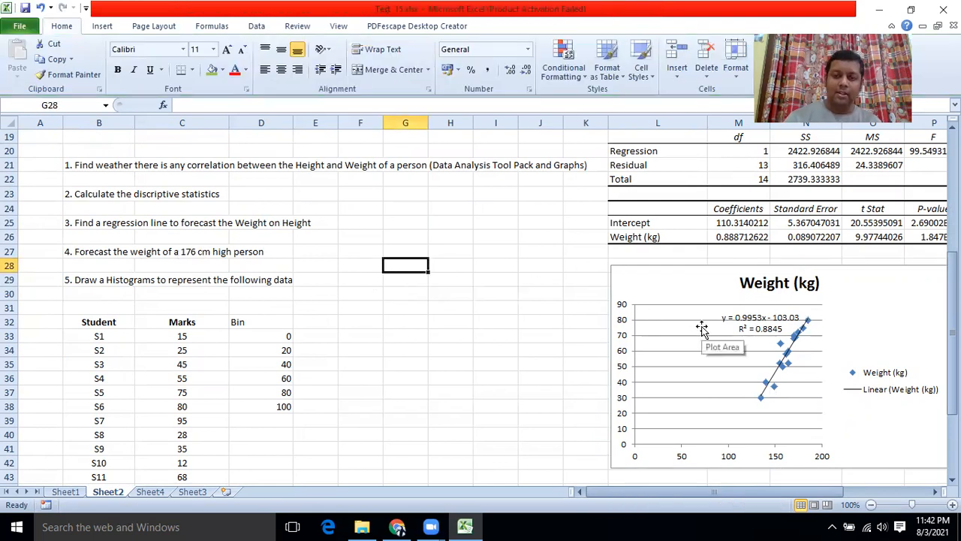
pyautogui.write('=')
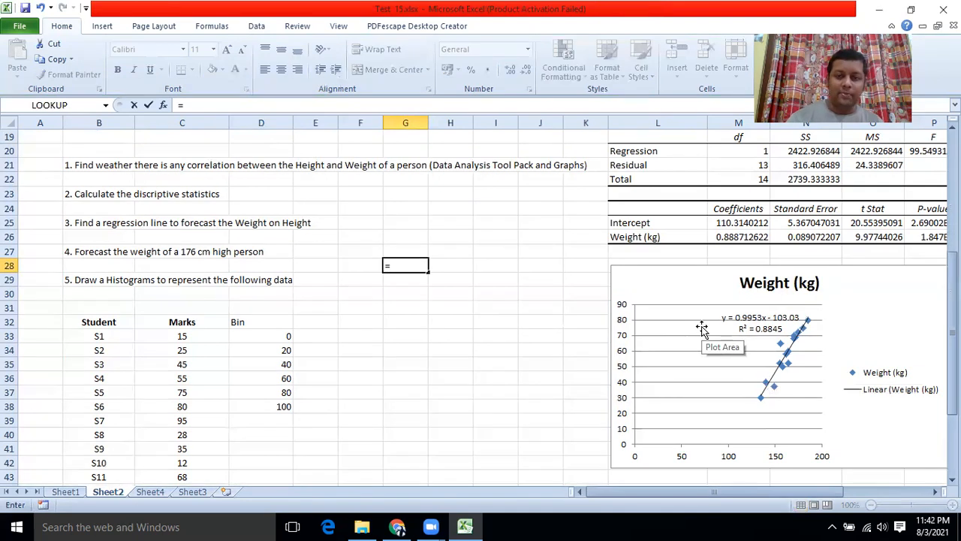
pyautogui.write('0.9953*176')
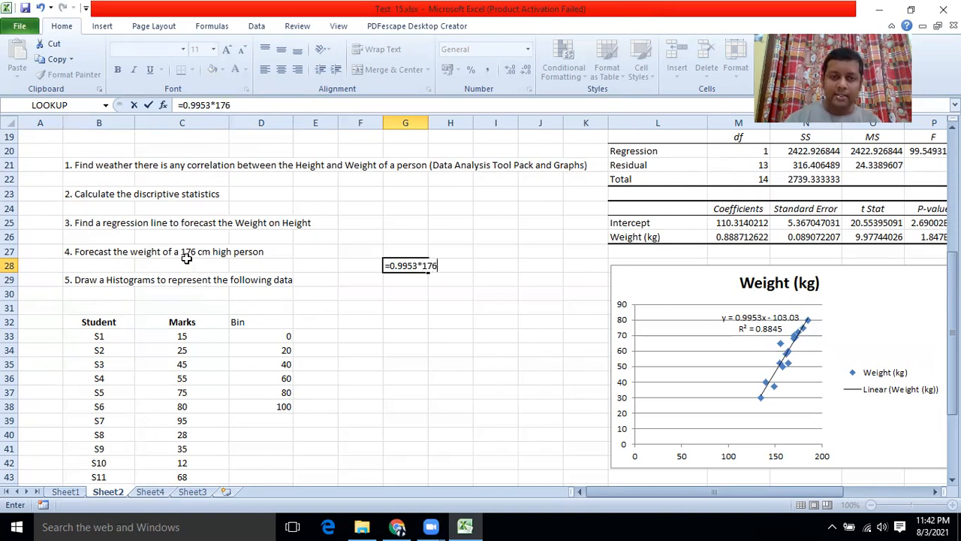
pyautogui.click(184, 105)
pyautogui.write('(')
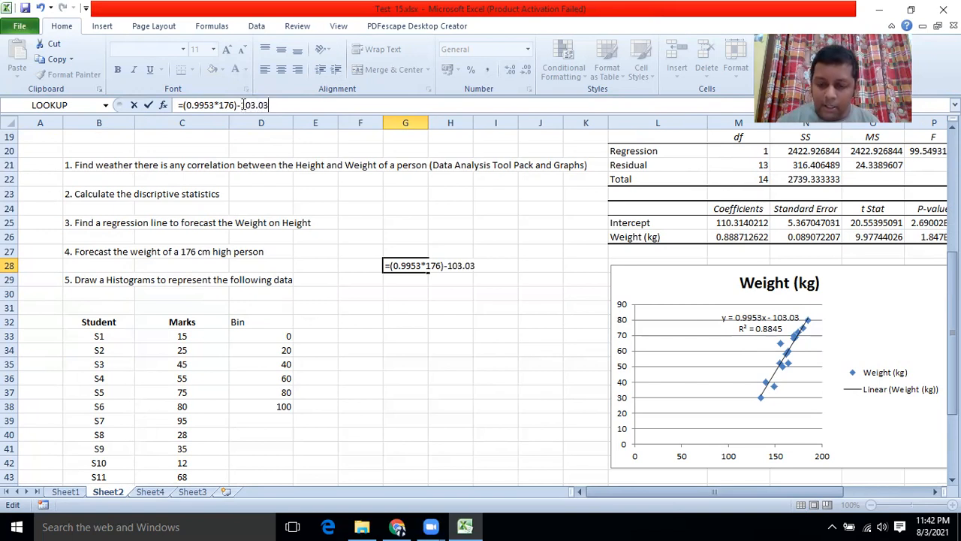
pyautogui.press('Return')
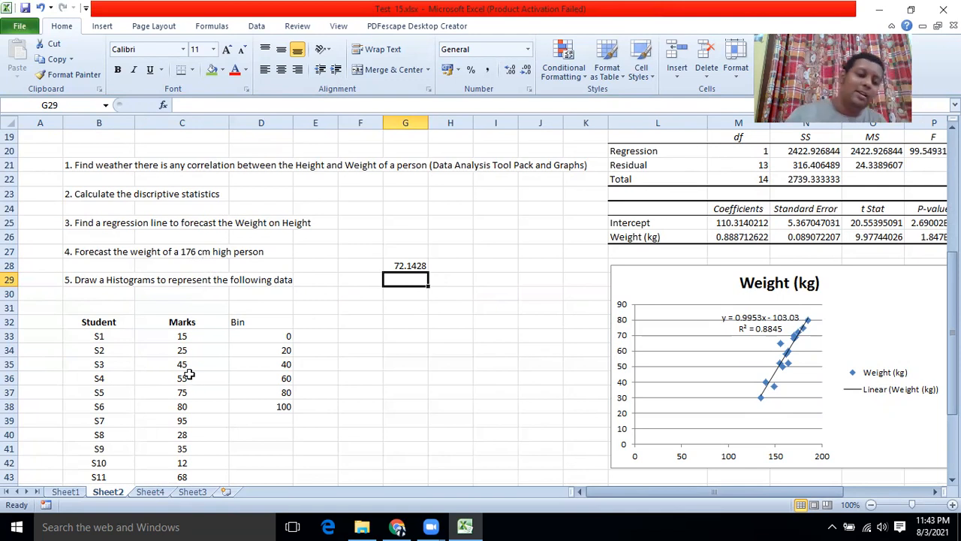
pyautogui.scroll(-4, 189, 365)
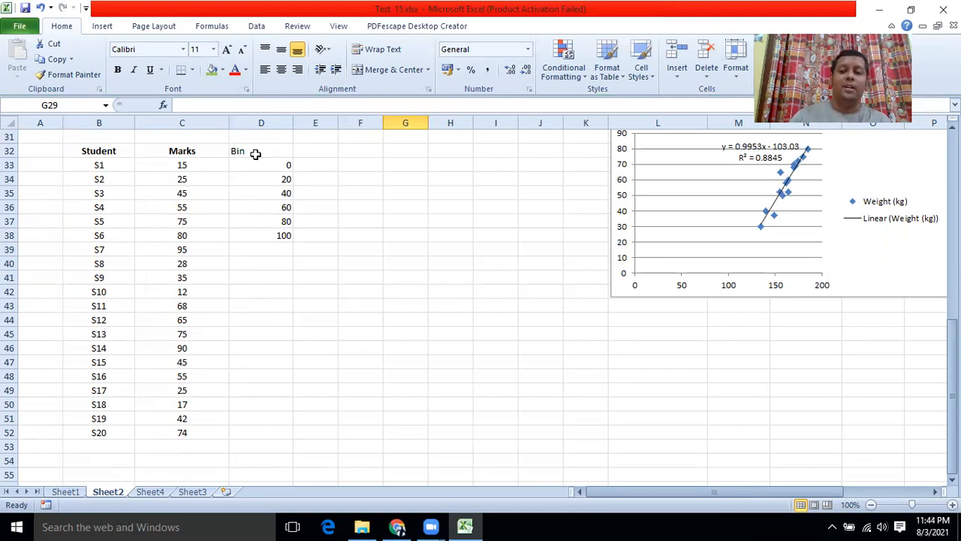
# Step: Open the Histogram tool from Data Analysis
pyautogui.moveTo(173, 147); pyautogui.dragTo(164, 430)
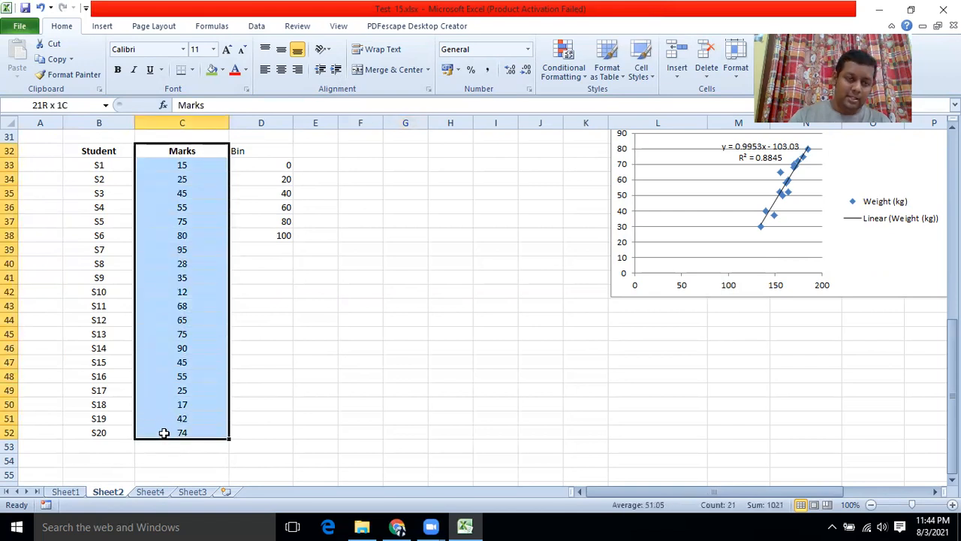
pyautogui.click(381, 290)
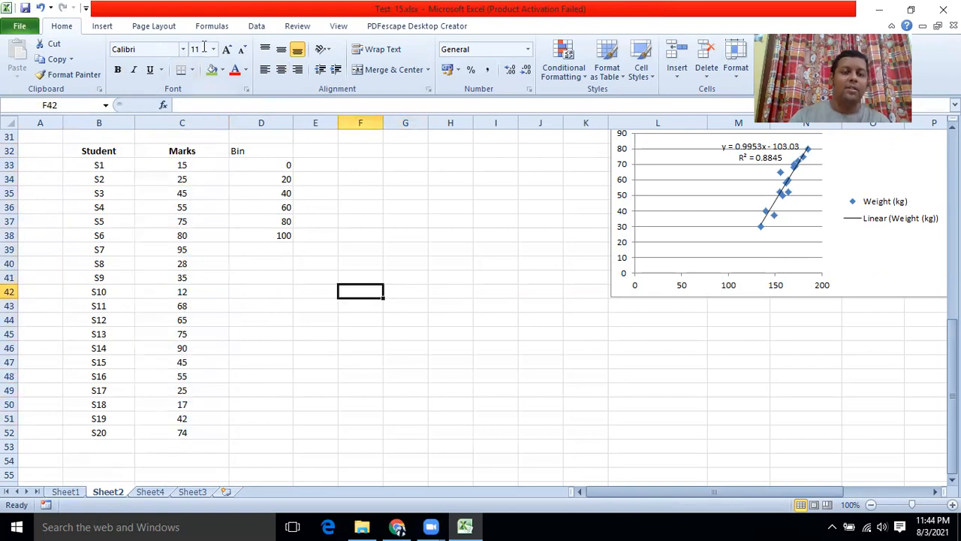
pyautogui.click(256, 25)
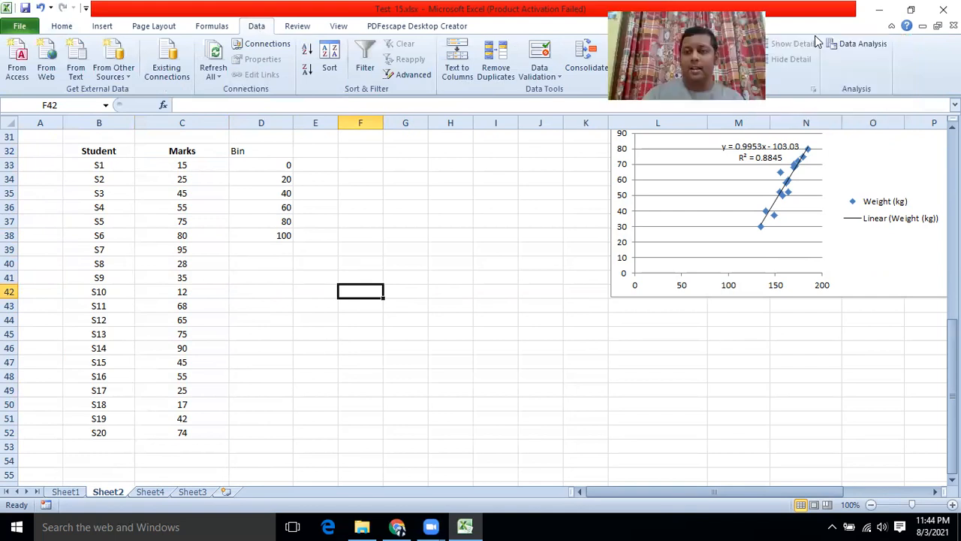
pyautogui.click(859, 46)
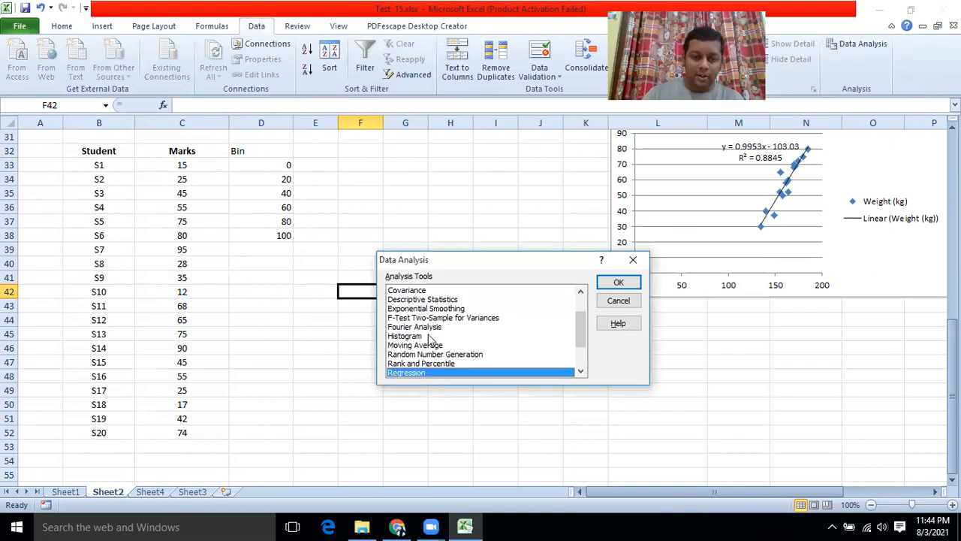
pyautogui.scroll(-2, 429, 339)
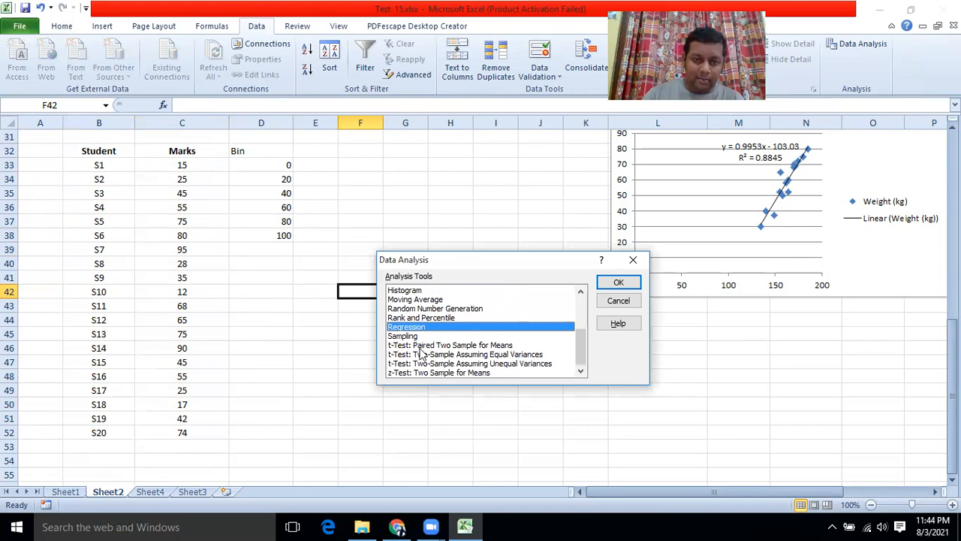
pyautogui.scroll(1, 423, 350)
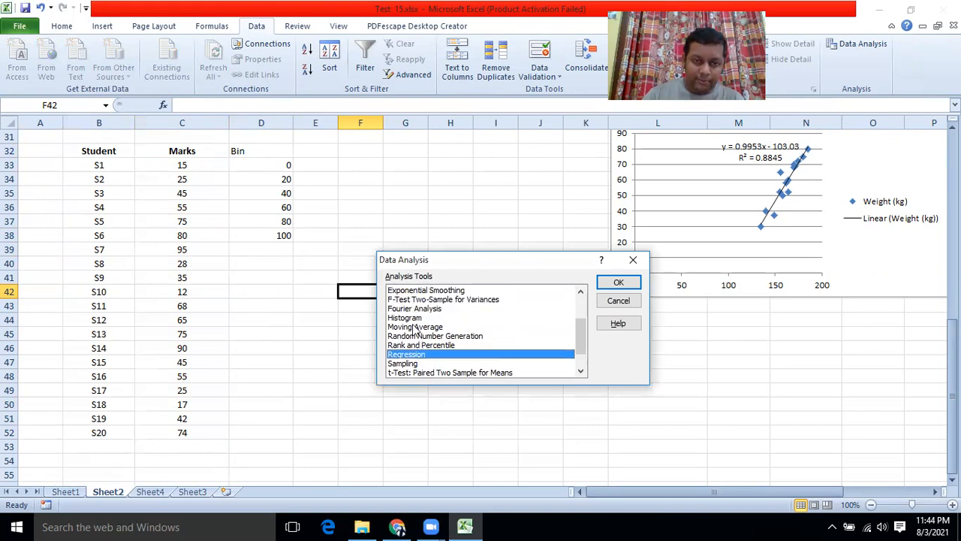
pyautogui.click(416, 318)
pyautogui.click(617, 283)
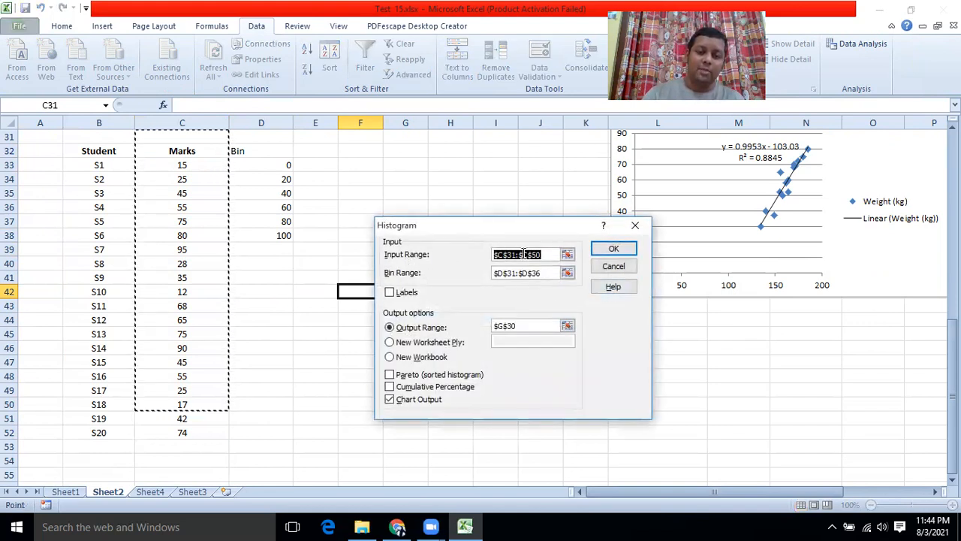
# Step: Set input C32:C52, bins D32:D38, labels, output at L45 with chart output
pyautogui.click(568, 255)
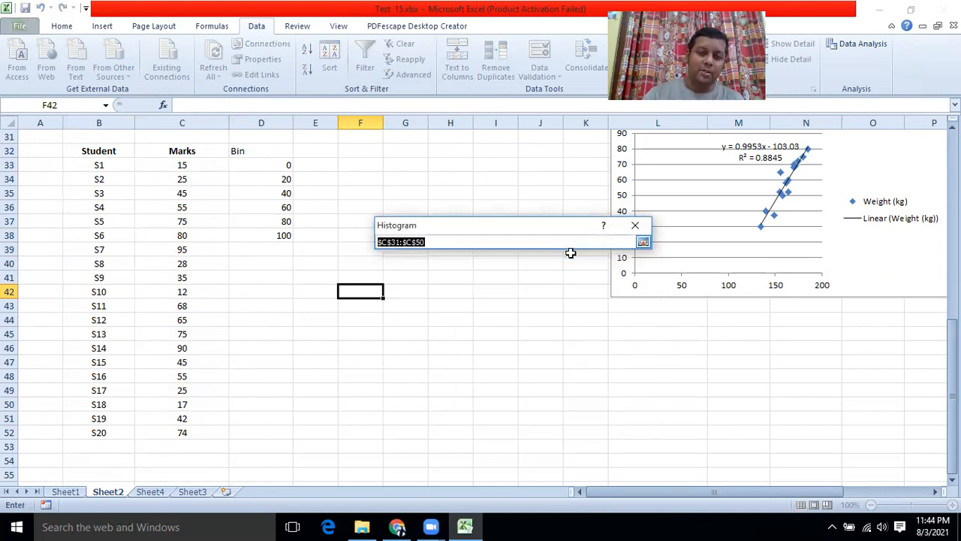
pyautogui.moveTo(190, 148); pyautogui.dragTo(165, 432)
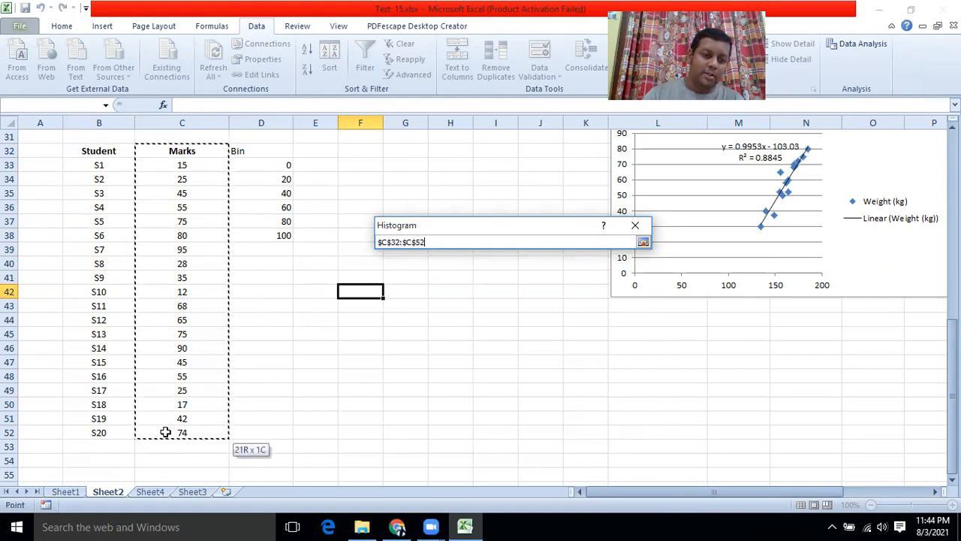
pyautogui.click(643, 242)
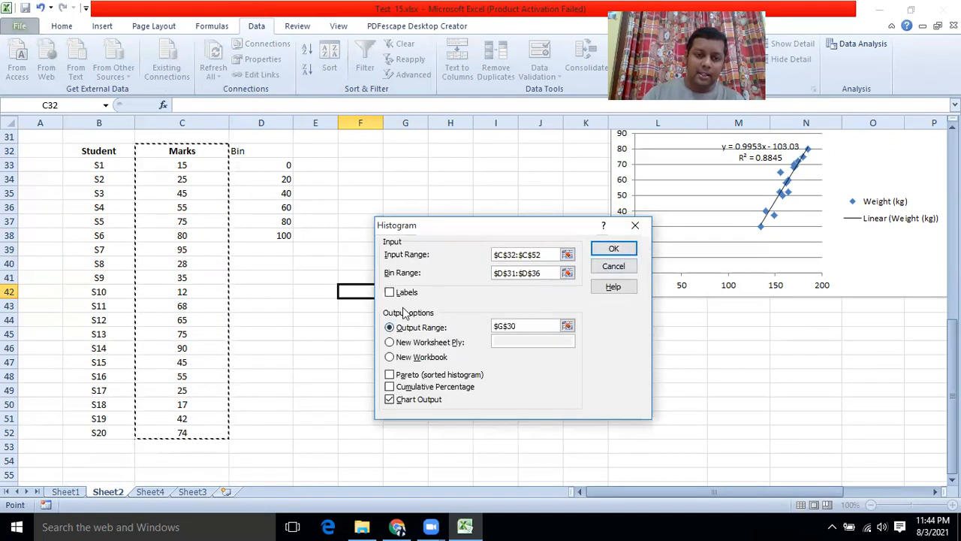
pyautogui.click(567, 272)
pyautogui.moveTo(257, 154); pyautogui.dragTo(257, 236)
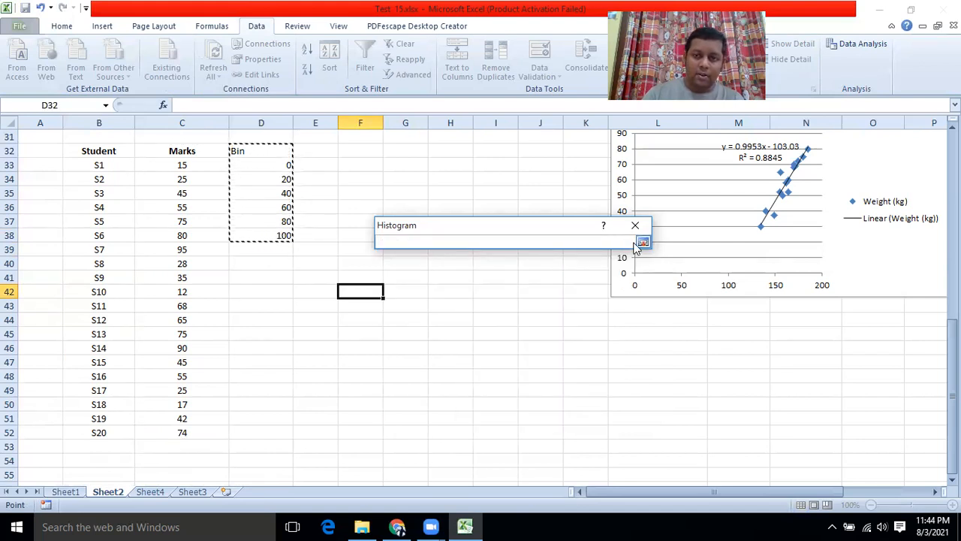
pyautogui.click(642, 241)
pyautogui.click(391, 298)
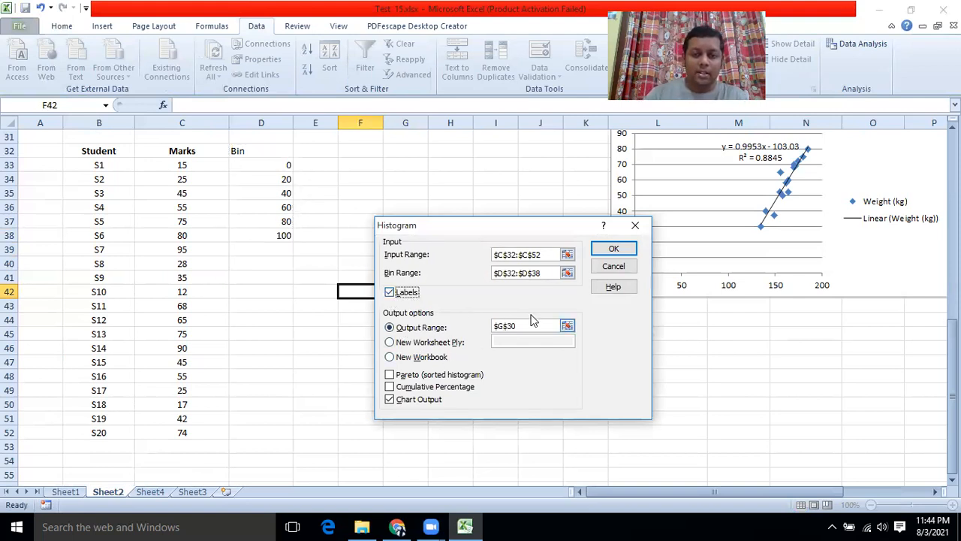
pyautogui.click(567, 327)
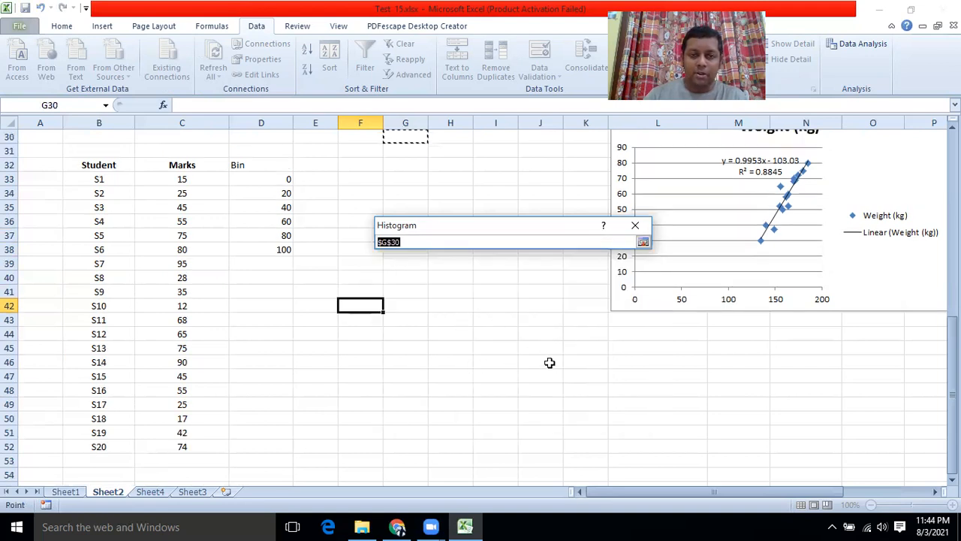
pyautogui.click(633, 349)
pyautogui.click(643, 242)
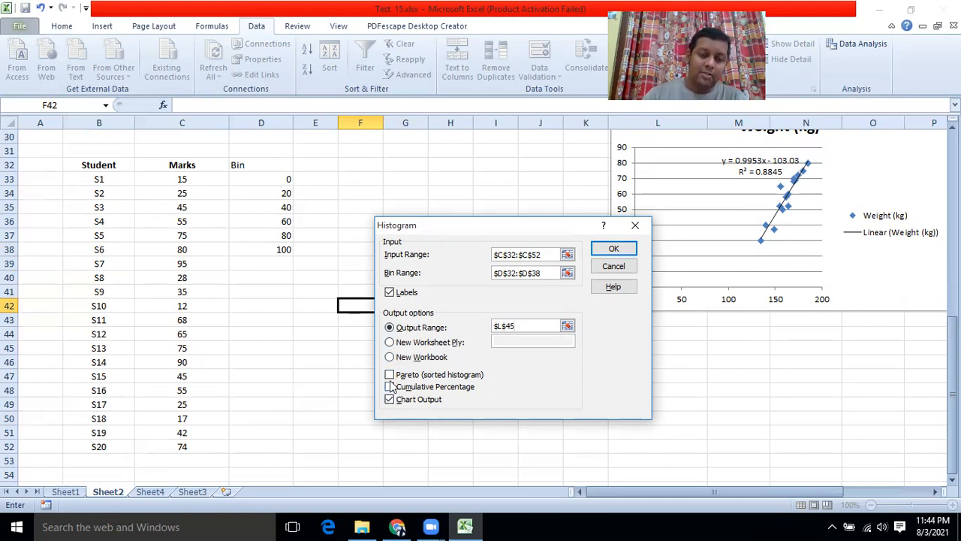
# Step: Run the histogram, producing frequencies 0, 3, 4, 5, 6, 2, 0 at L45
pyautogui.click(613, 251)
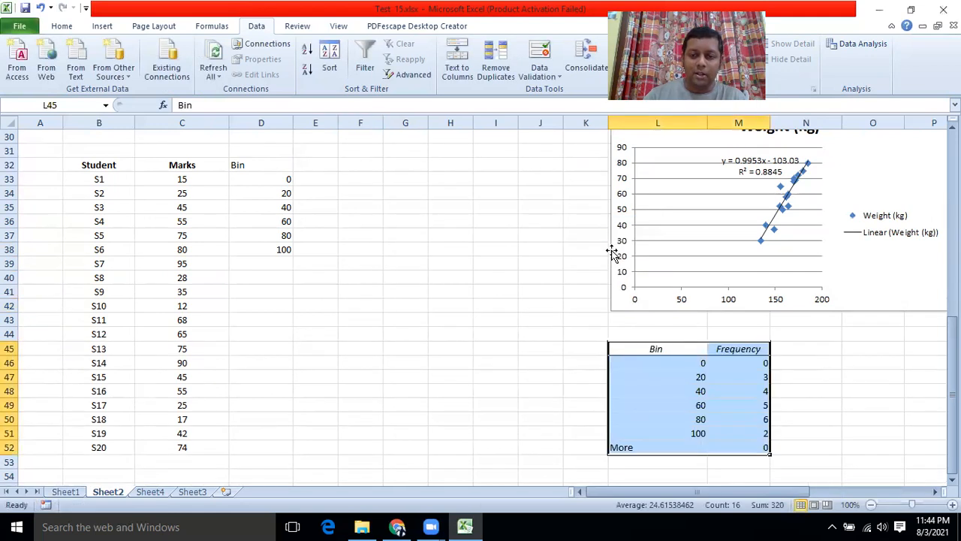
pyautogui.scroll(-1, 615, 361)
pyautogui.scroll(5, 614, 364)
pyautogui.scroll(2, 614, 364)
pyautogui.scroll(-1, 623, 363)
# Step: Drag the Histogram chart down to rows 56–66 beneath the Bin/Frequency table
pyautogui.moveTo(910, 168); pyautogui.dragTo(426, 405)
pyautogui.scroll(-6, 431, 377)
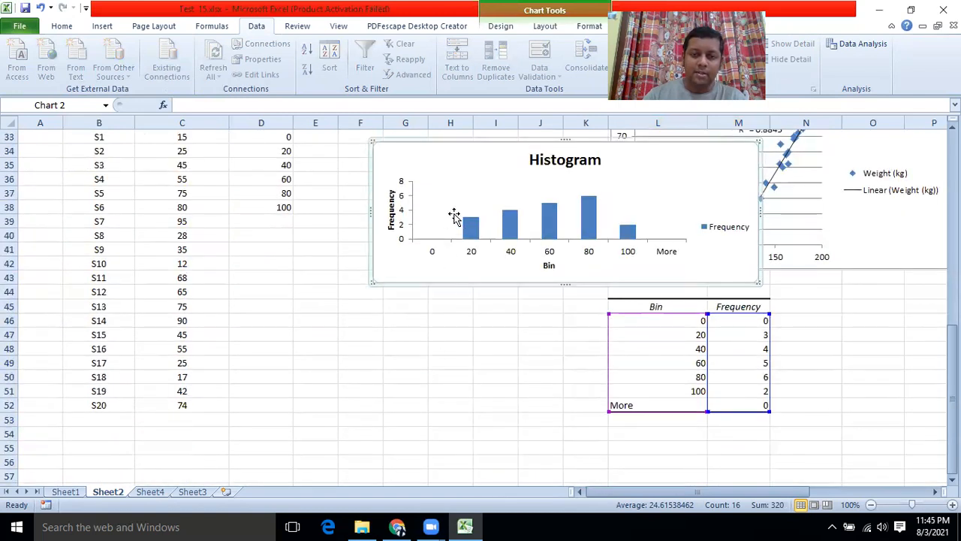
pyautogui.moveTo(444, 163); pyautogui.dragTo(438, 369)
pyautogui.scroll(-4, 443, 325)
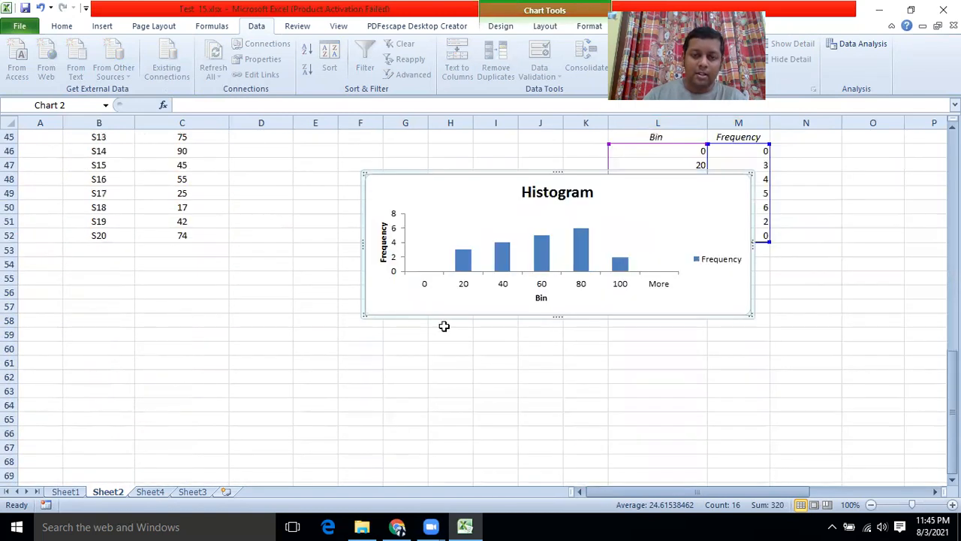
pyautogui.moveTo(440, 202); pyautogui.dragTo(540, 321)
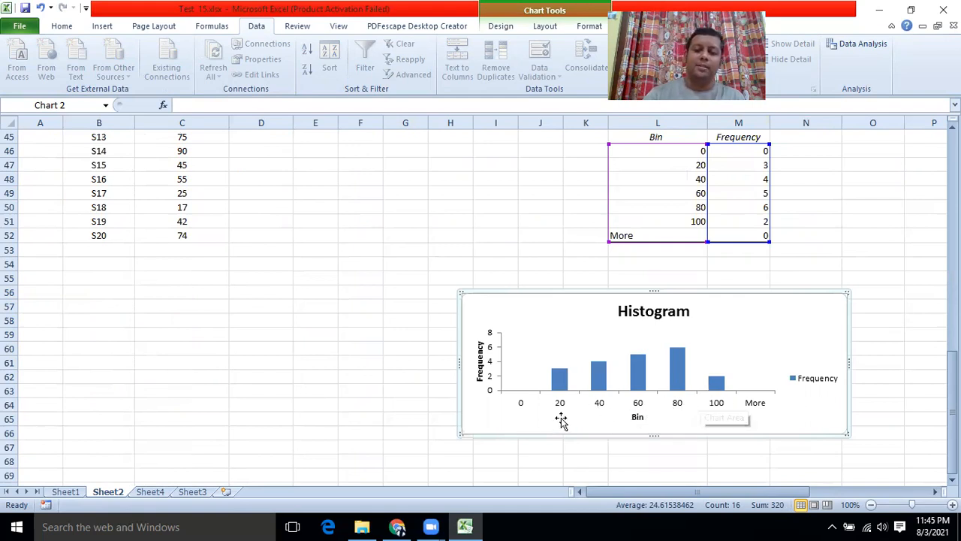
pyautogui.scroll(2, 576, 403)
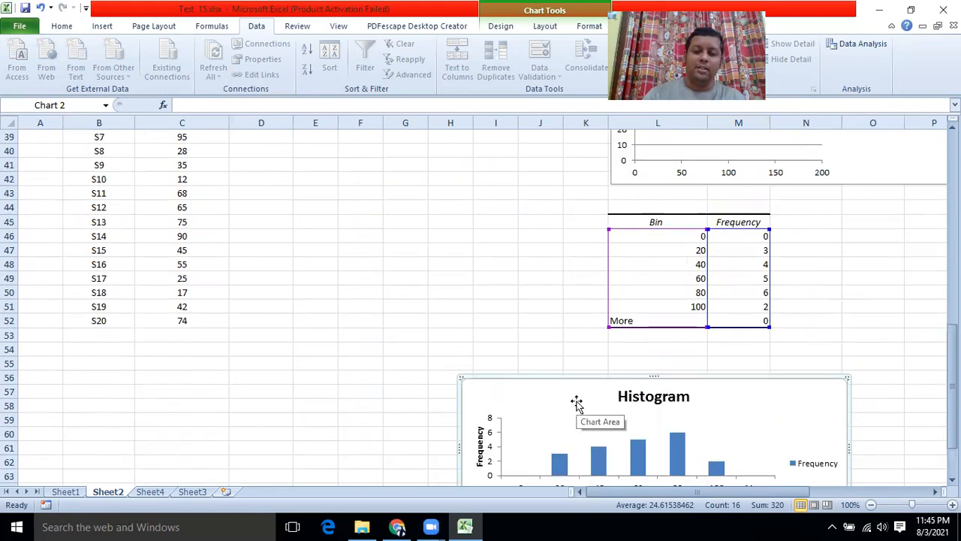
pyautogui.scroll(-3, 576, 403)
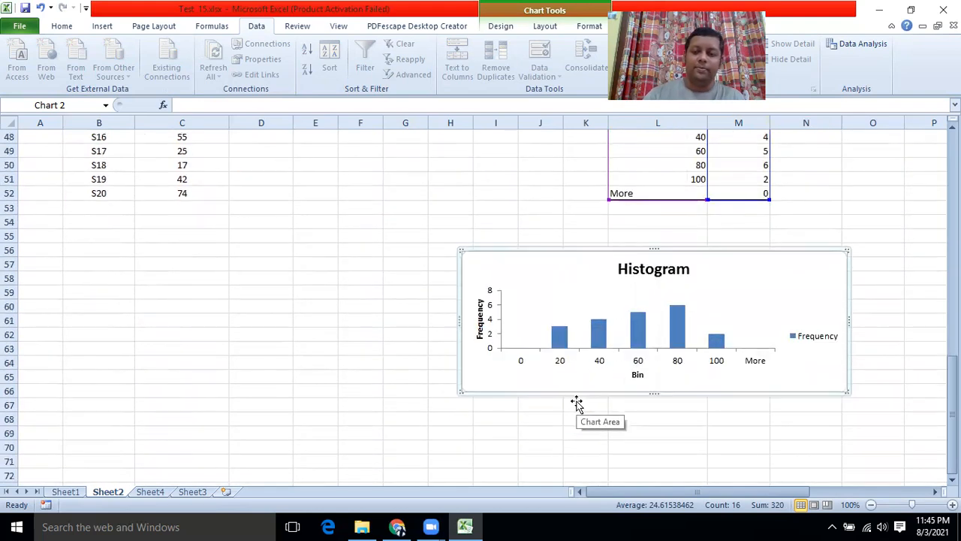
# Step: Give the Histogram frequency bars a Linear trendline plus a Two Period Moving Average line
pyautogui.doubleClick(775, 299)
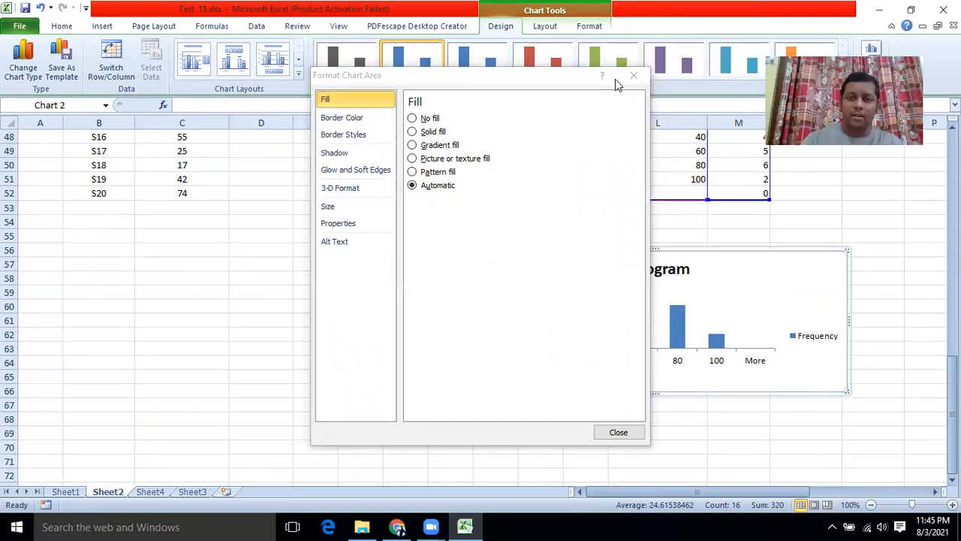
pyautogui.click(636, 75)
pyautogui.click(544, 26)
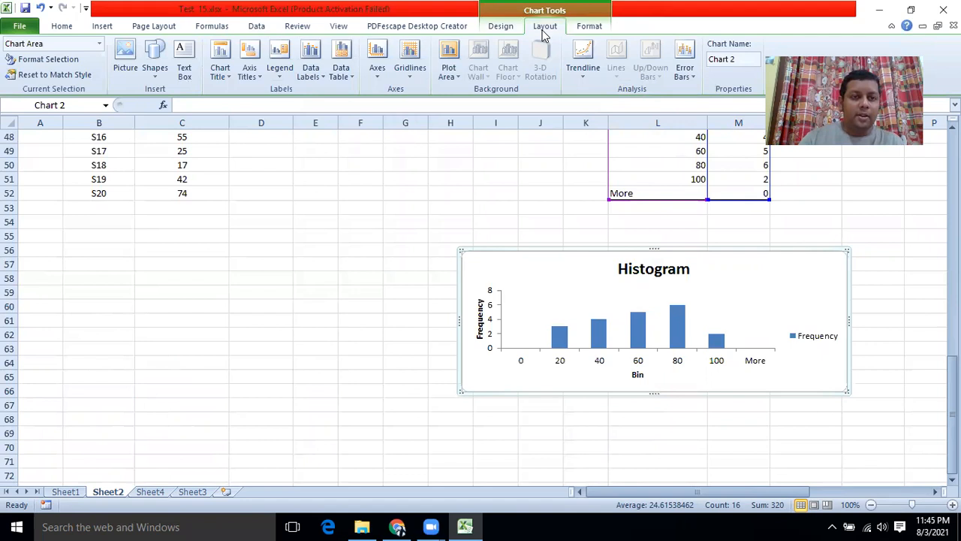
pyautogui.click(592, 69)
pyautogui.click(584, 75)
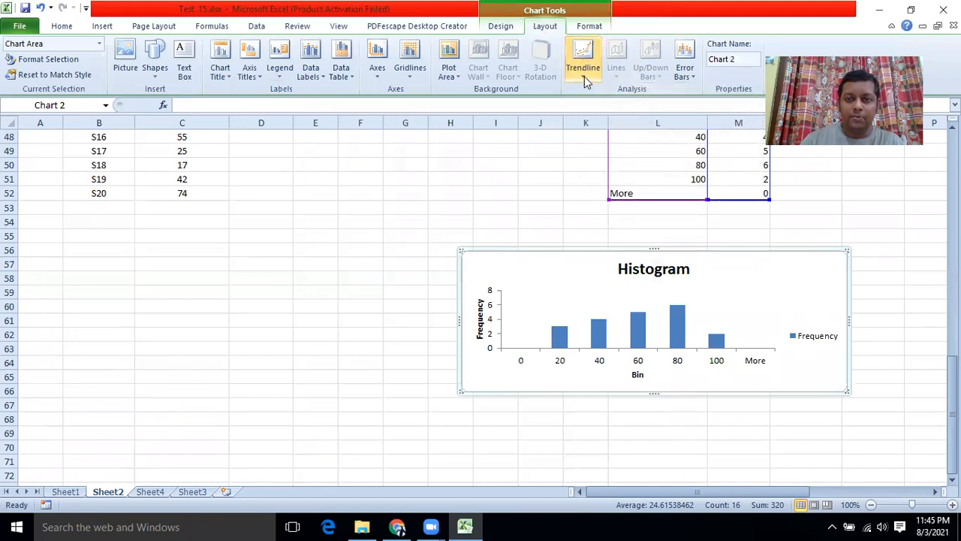
pyautogui.click(584, 76)
pyautogui.click(610, 135)
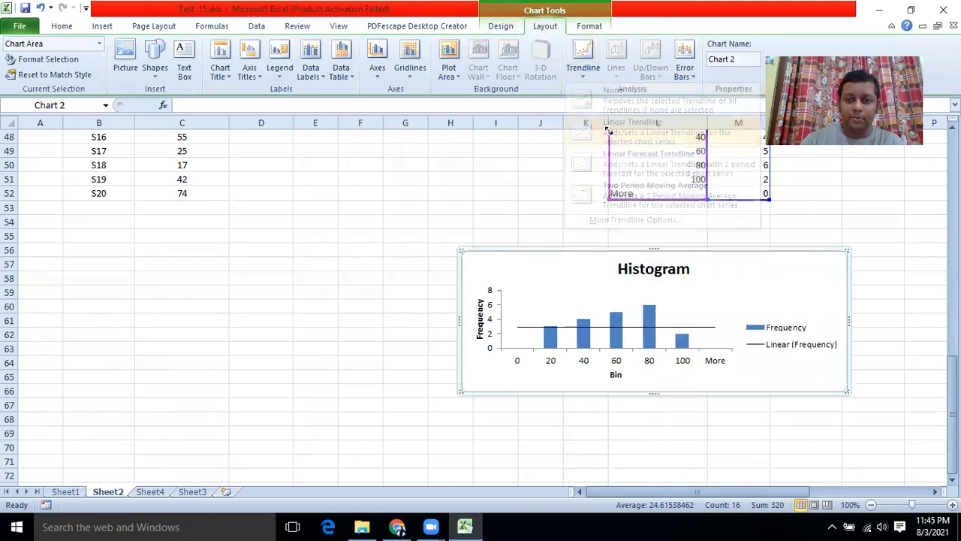
pyautogui.click(593, 76)
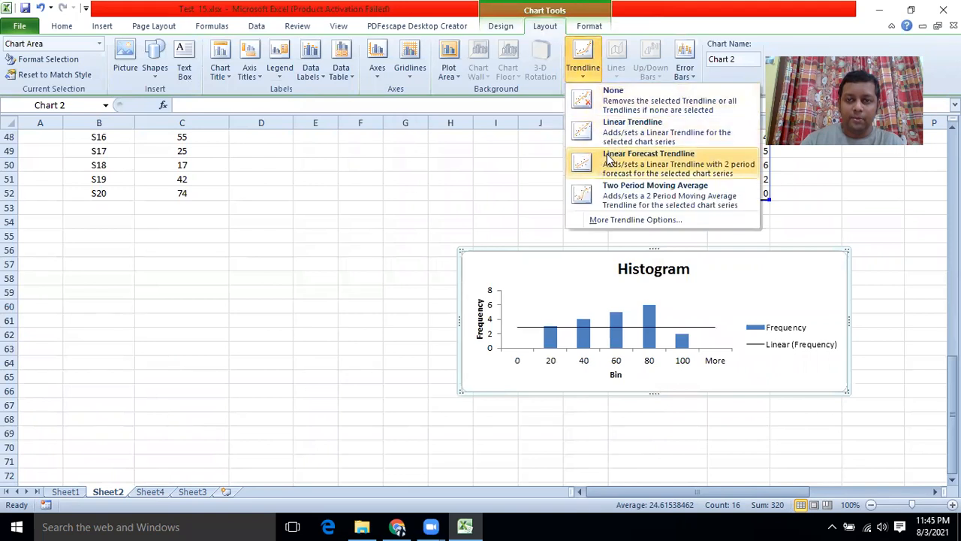
pyautogui.click(611, 197)
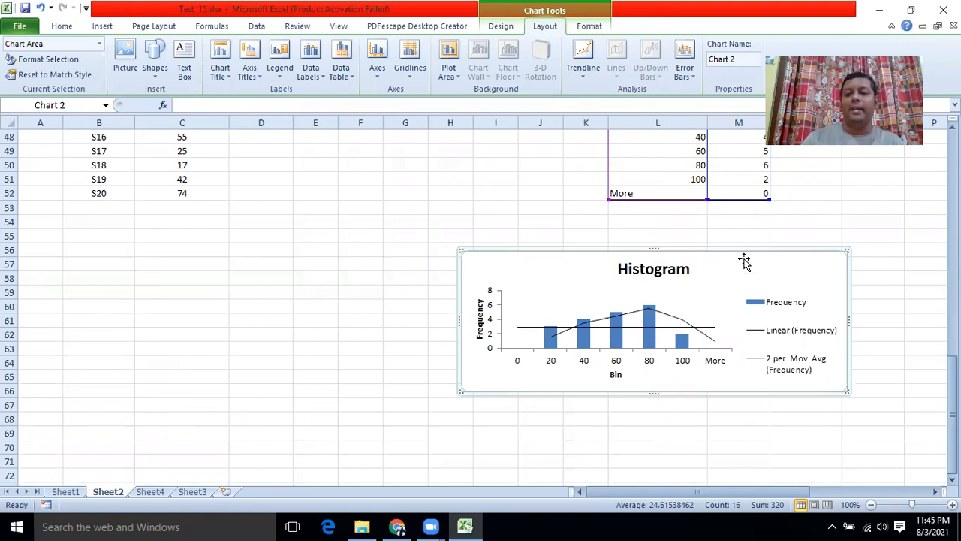
# Step: Scroll back to the top and select C3:C18, the Height (Cm) header and values
pyautogui.scroll(9, 307, 287)
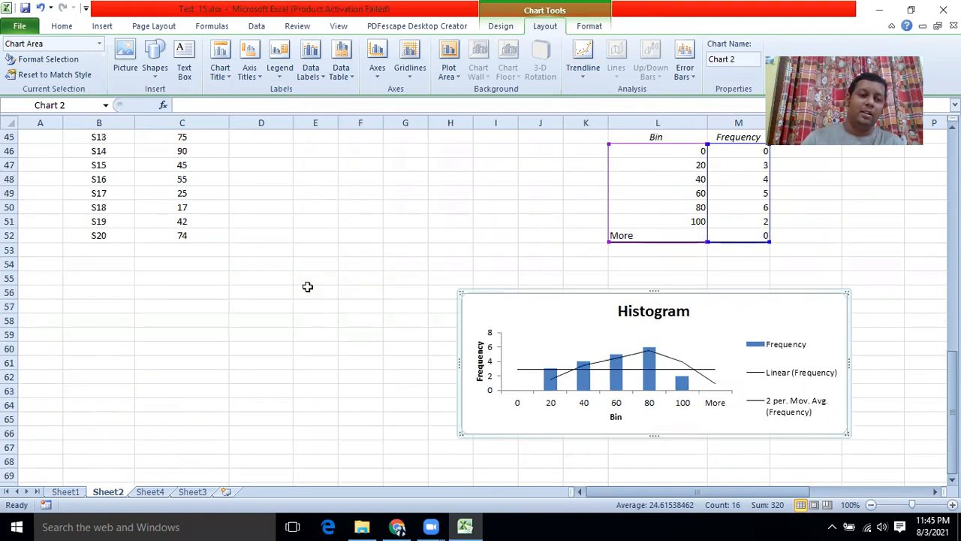
pyautogui.scroll(1, 307, 287)
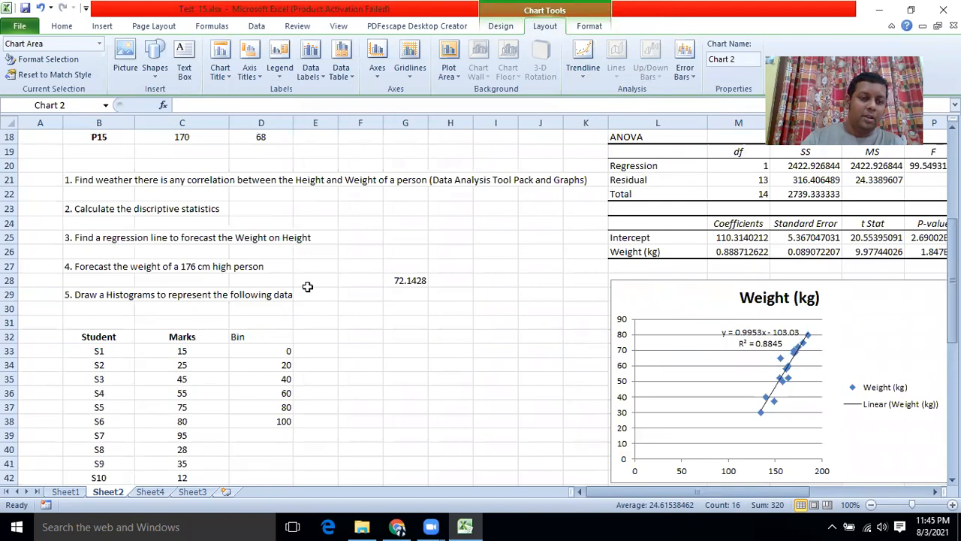
pyautogui.scroll(-11, 307, 287)
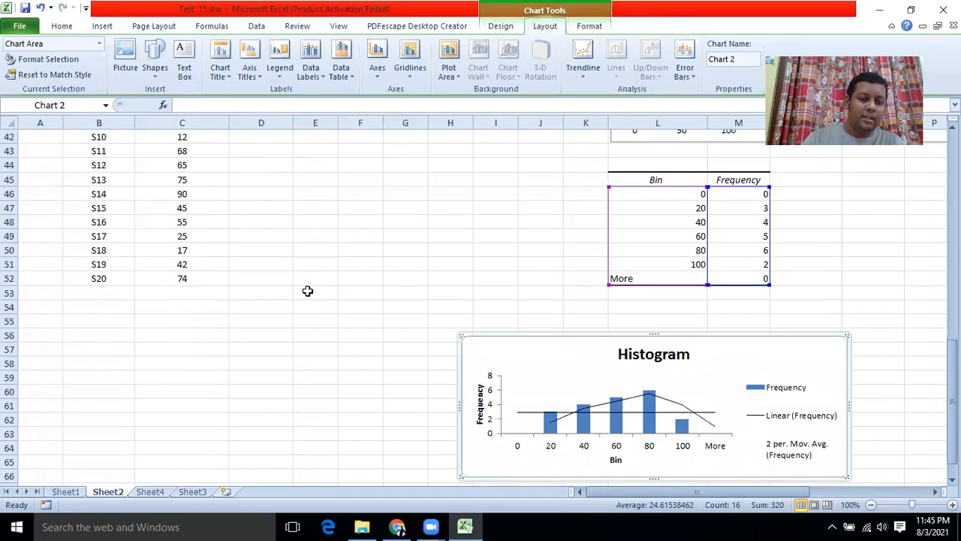
pyautogui.scroll(5, 307, 289)
pyautogui.scroll(7, 307, 291)
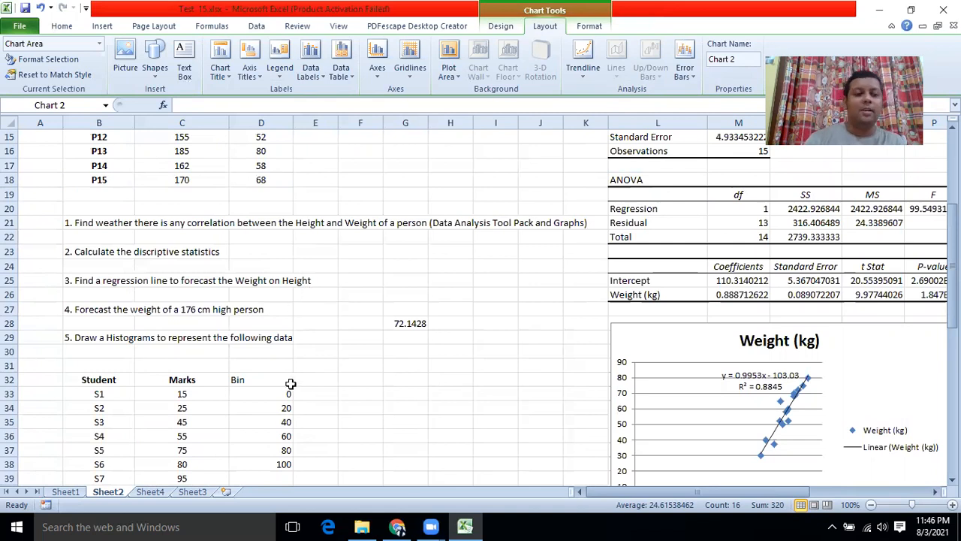
pyautogui.scroll(5, 296, 388)
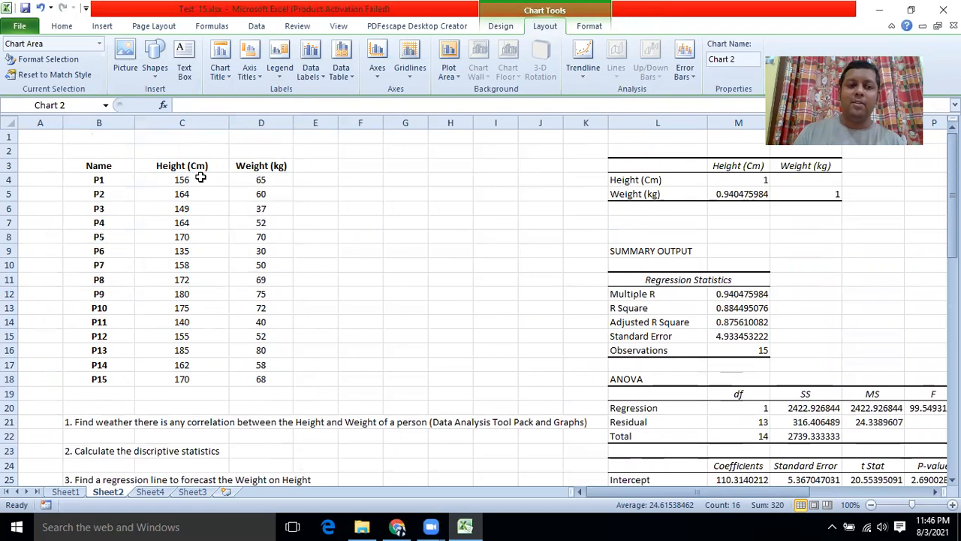
pyautogui.moveTo(200, 167); pyautogui.dragTo(205, 379)
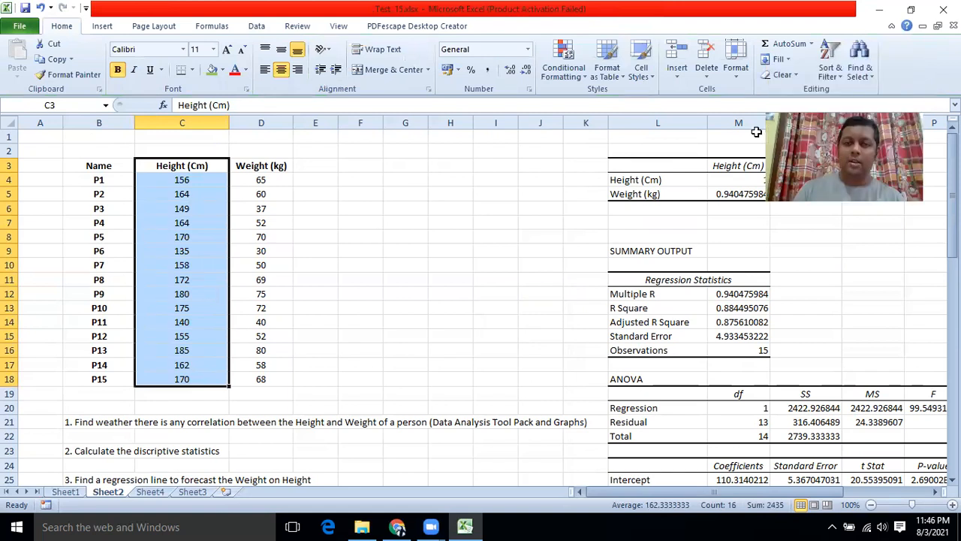
# Step: Open Descriptive Statistics and set its input range to the Height column C3:C18
pyautogui.click(256, 25)
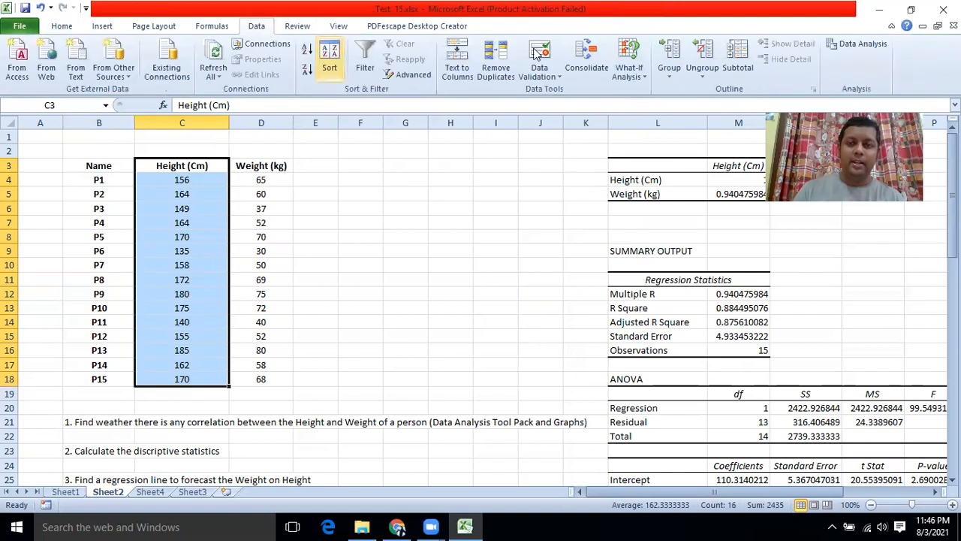
pyautogui.click(860, 43)
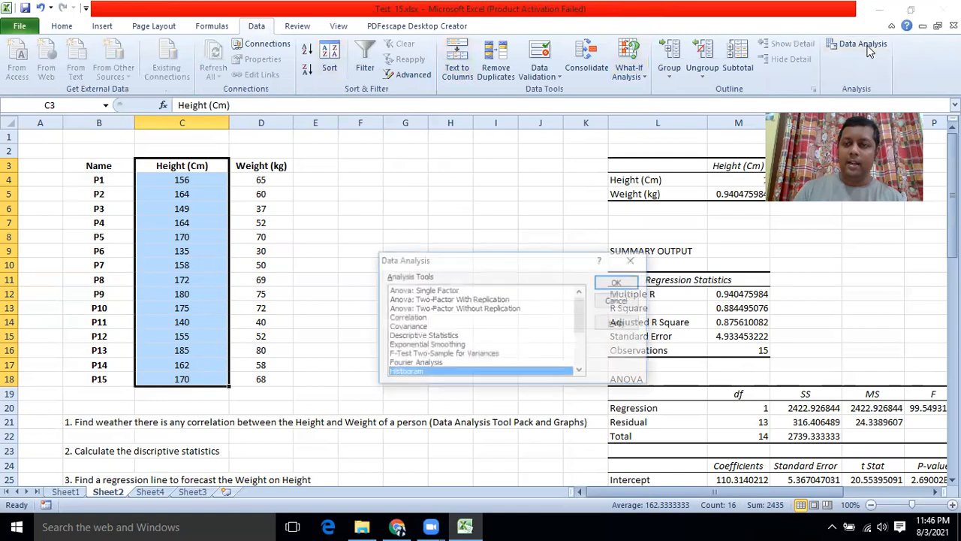
pyautogui.scroll(-1, 418, 327)
pyautogui.click(421, 308)
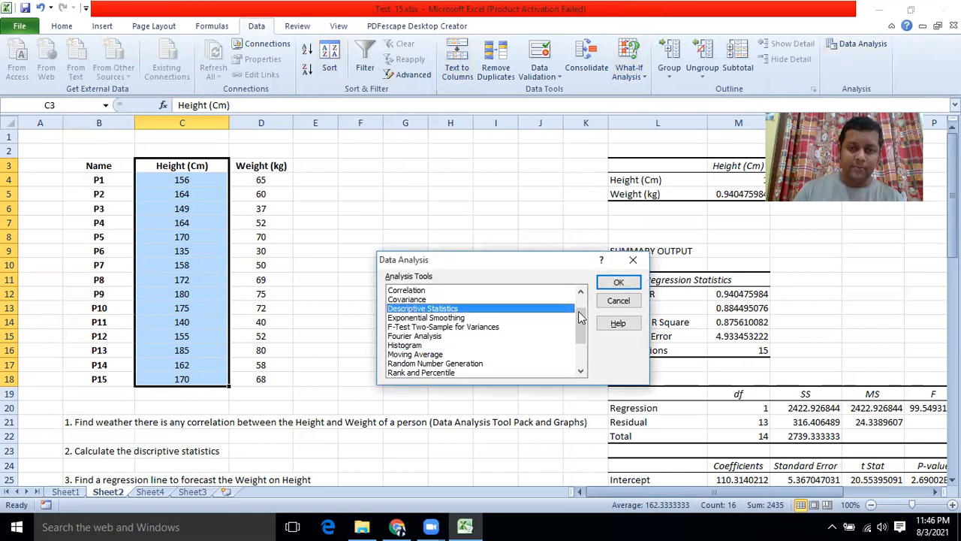
pyautogui.click(618, 281)
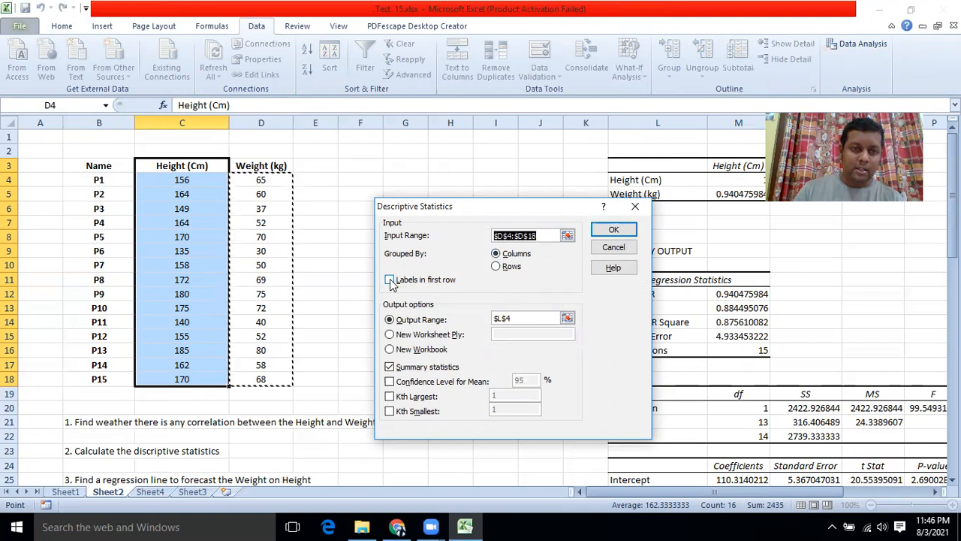
pyautogui.click(567, 235)
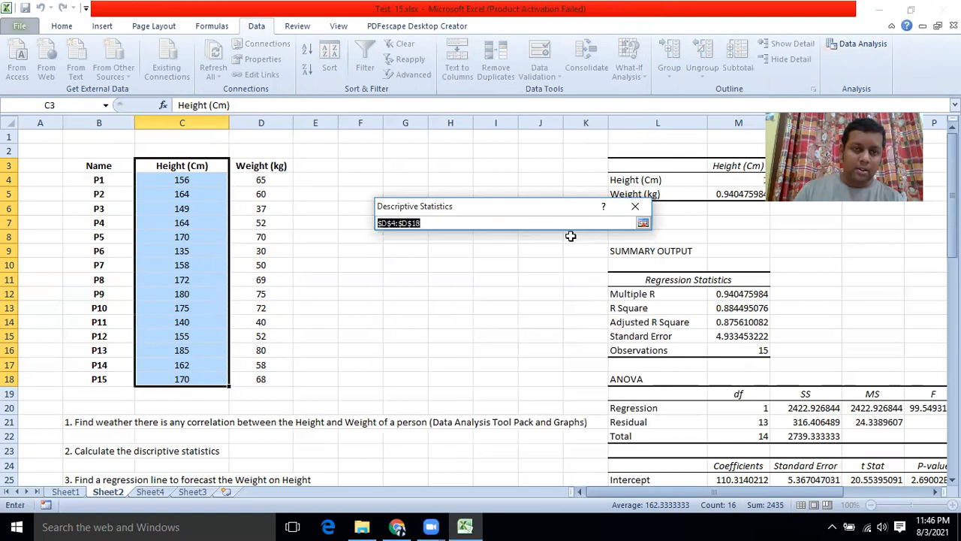
pyautogui.moveTo(189, 166); pyautogui.dragTo(188, 387)
pyautogui.moveTo(193, 163); pyautogui.dragTo(193, 380)
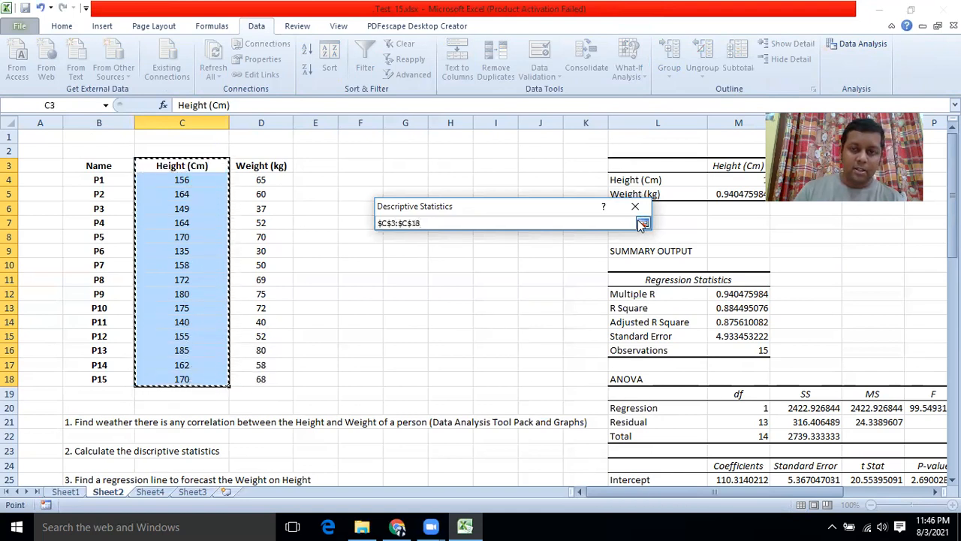
pyautogui.click(642, 223)
# Step: Tick Labels in first row, output summary statistics at B59, and run it
pyautogui.click(389, 279)
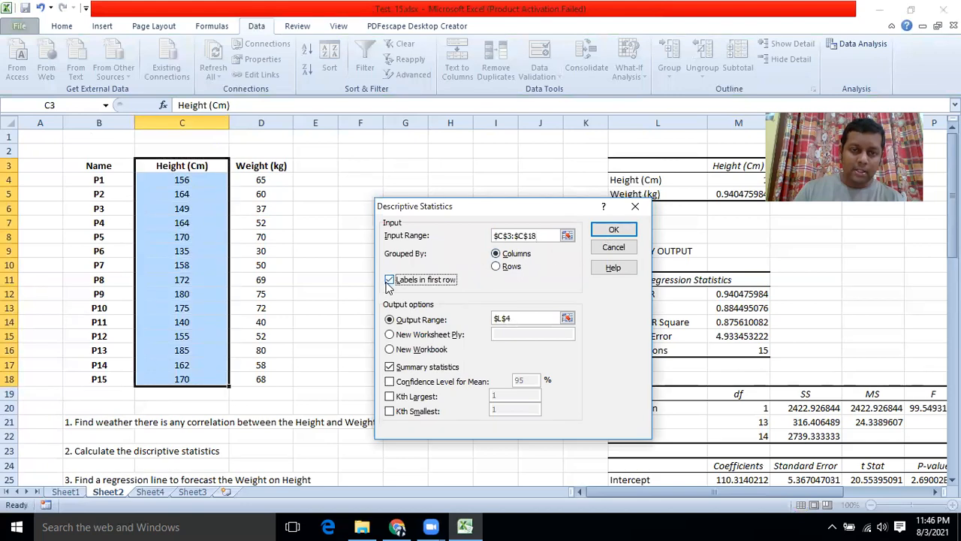
pyautogui.click(567, 318)
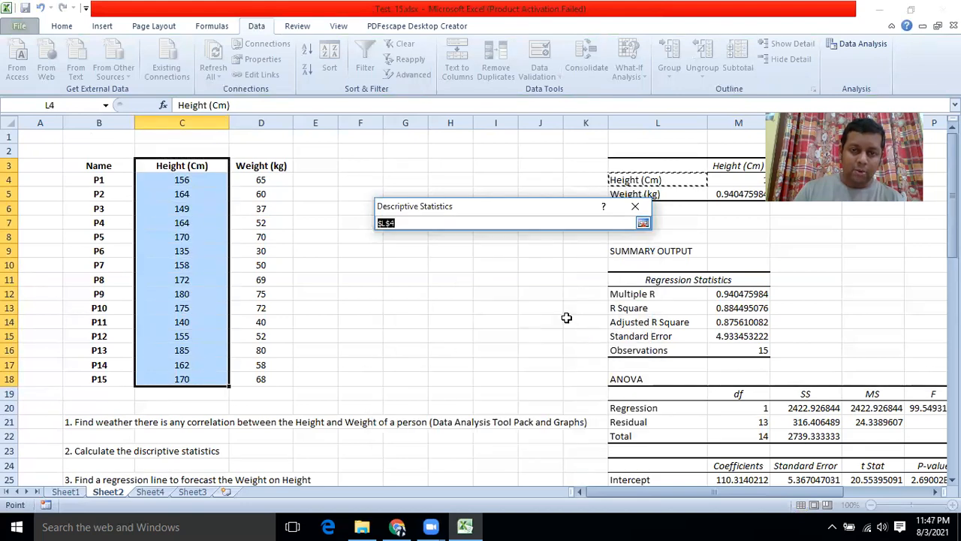
pyautogui.scroll(-10, 572, 315)
pyautogui.scroll(-8, 572, 315)
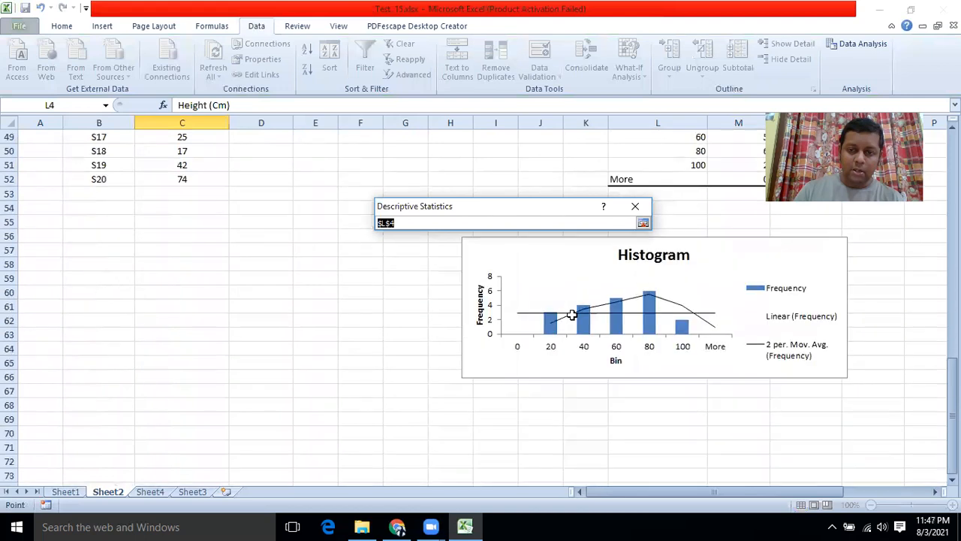
pyautogui.click(86, 193)
pyautogui.scroll(3, 328, 292)
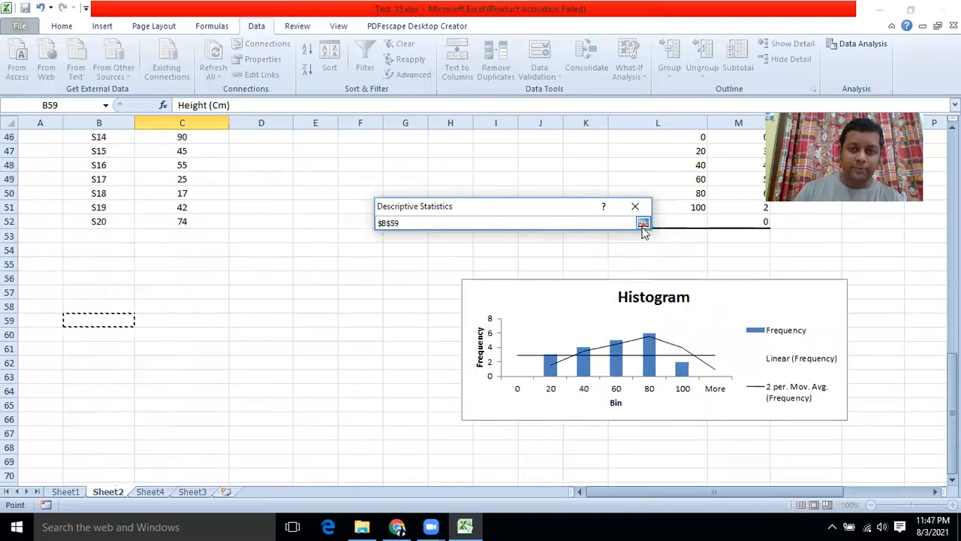
pyautogui.click(643, 223)
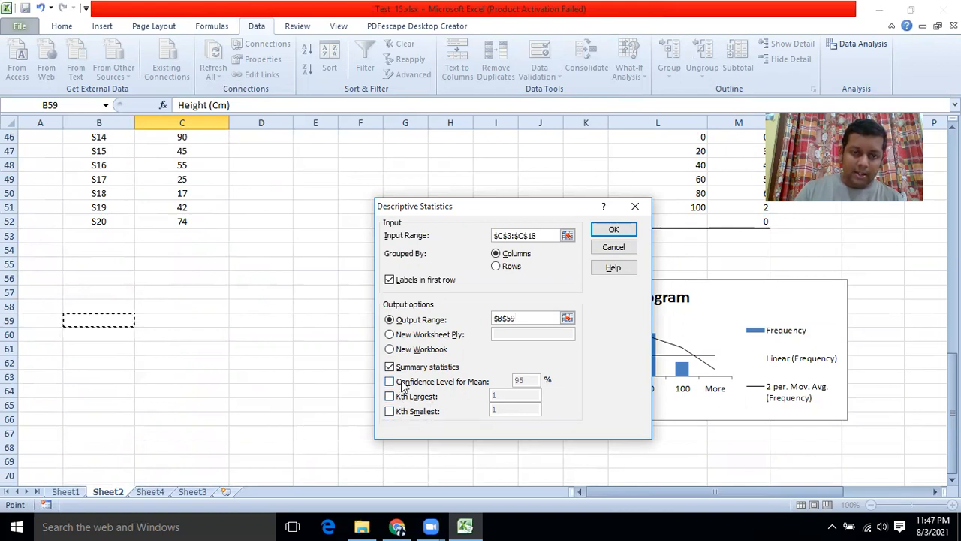
pyautogui.click(613, 228)
pyautogui.scroll(-3, 184, 327)
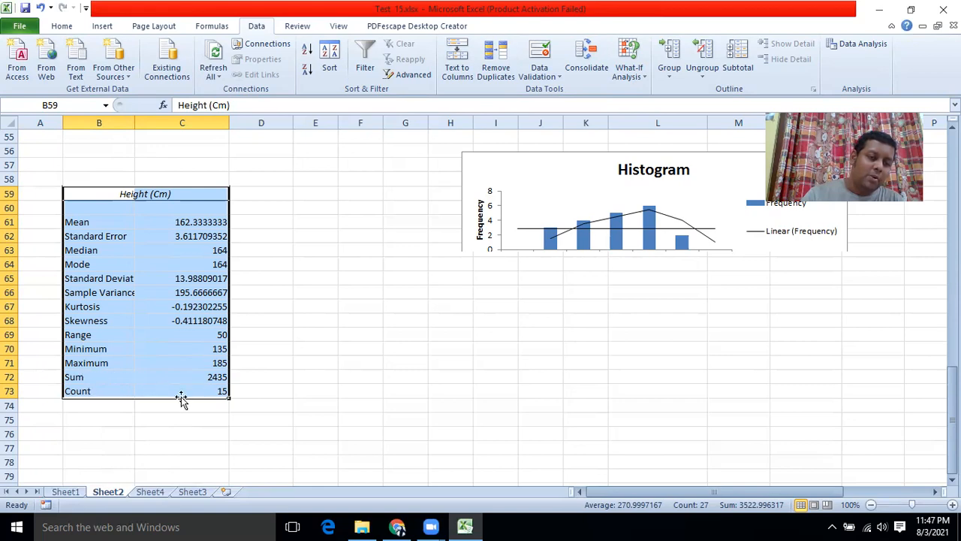
pyautogui.scroll(11, 213, 384)
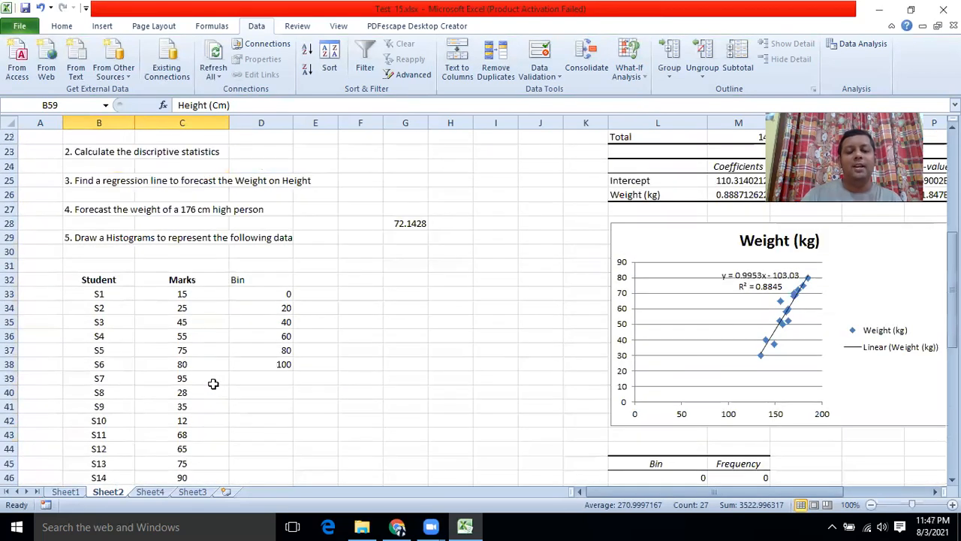
pyautogui.scroll(-10, 213, 383)
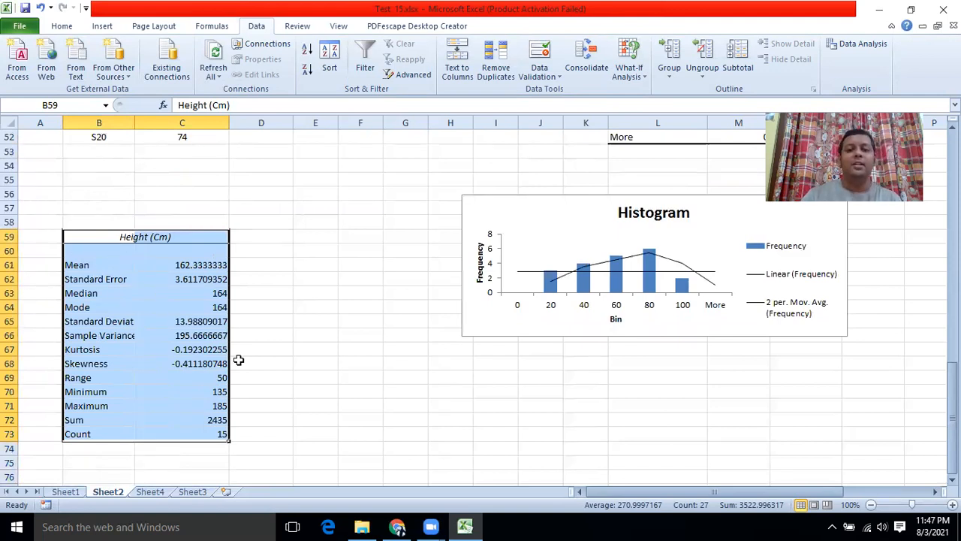
pyautogui.scroll(3, 239, 359)
pyautogui.scroll(1, 239, 359)
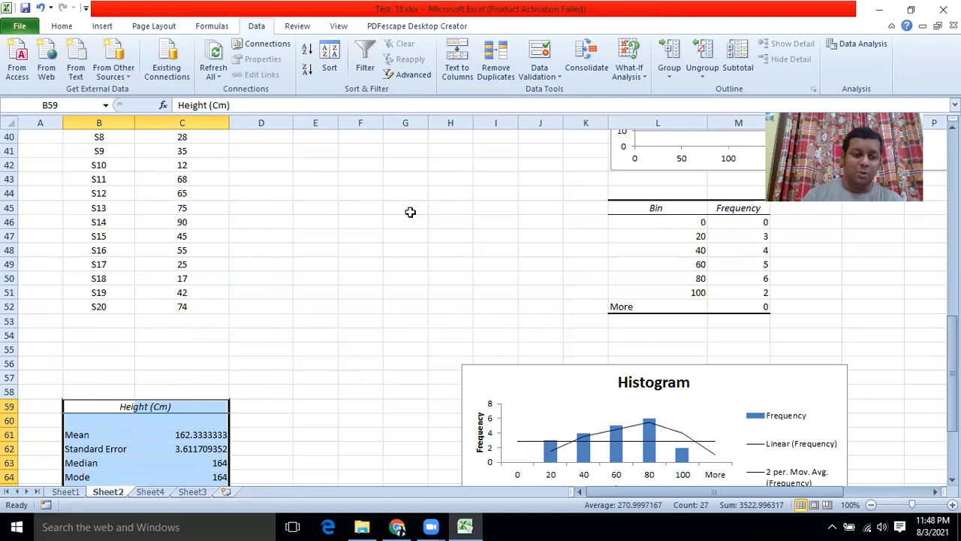
# Step: Return to Sheet1, the order ID and sales person lookup exercise
pyautogui.click(75, 493)
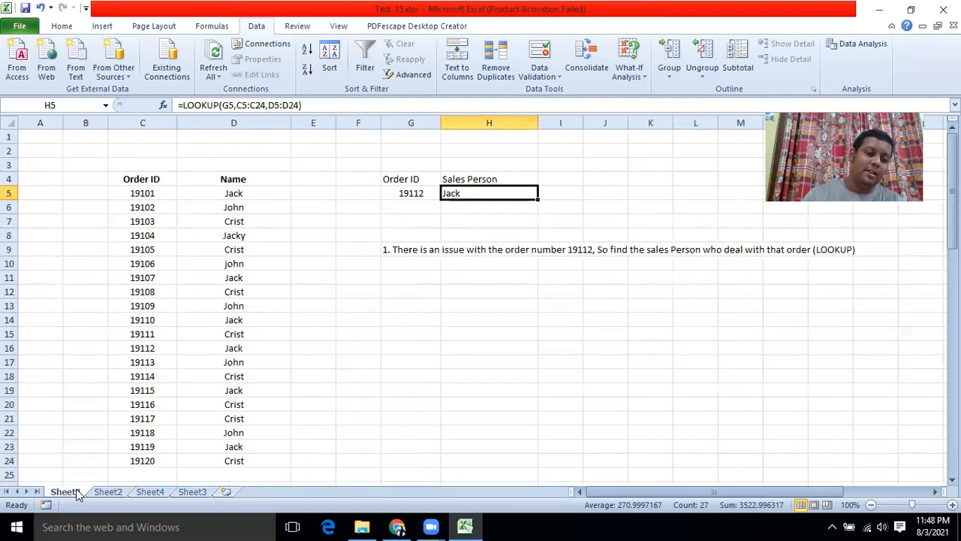